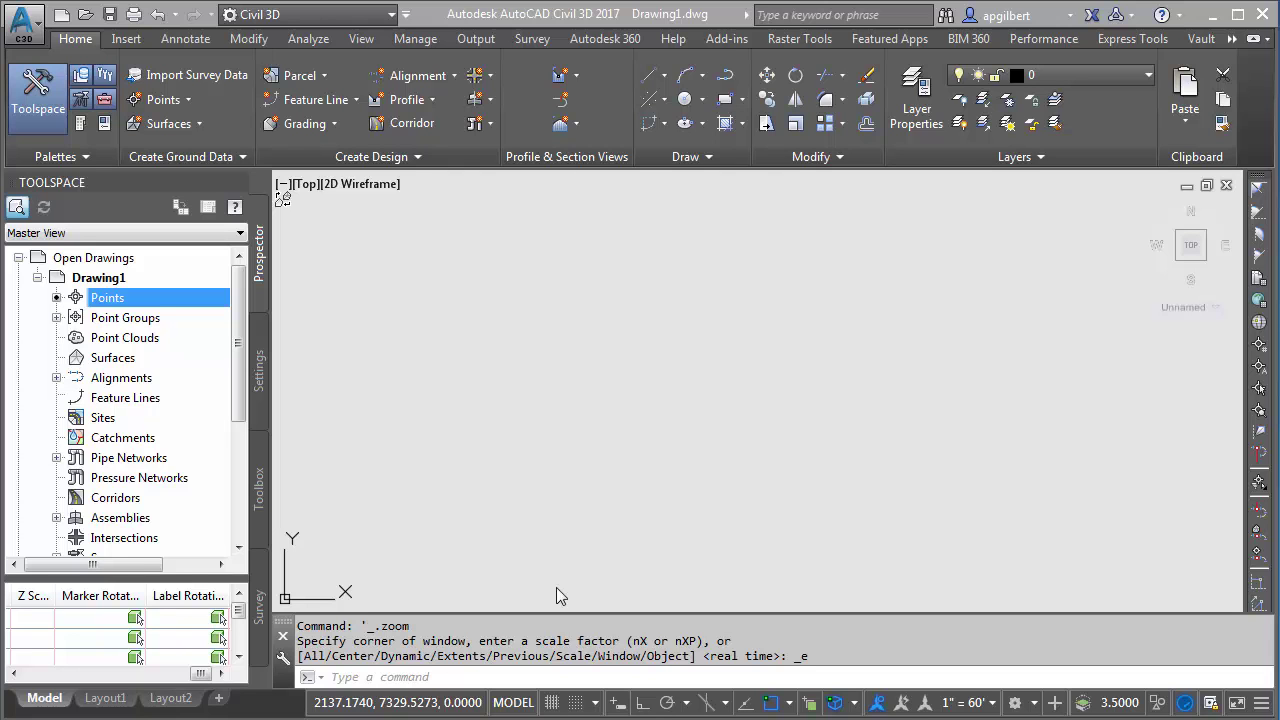
Show the Toolspace Toolbox and select its Traverse Editor tool
click(262, 516)
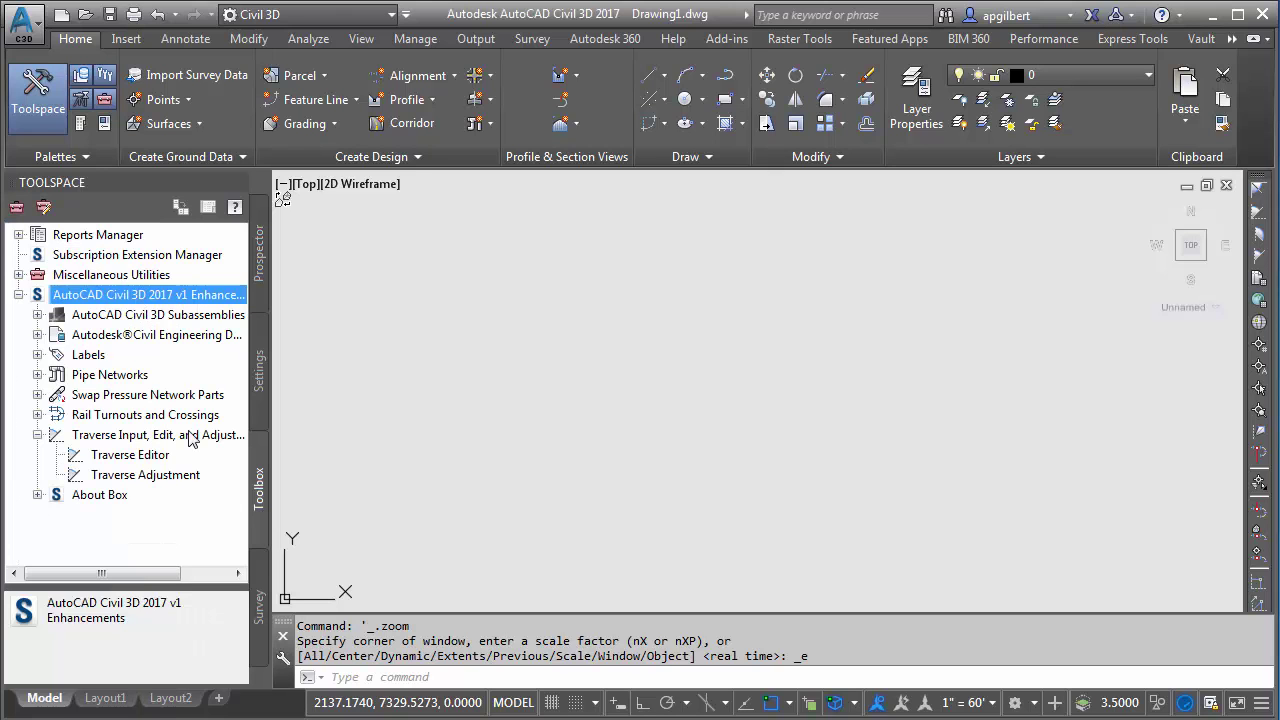
click(129, 456)
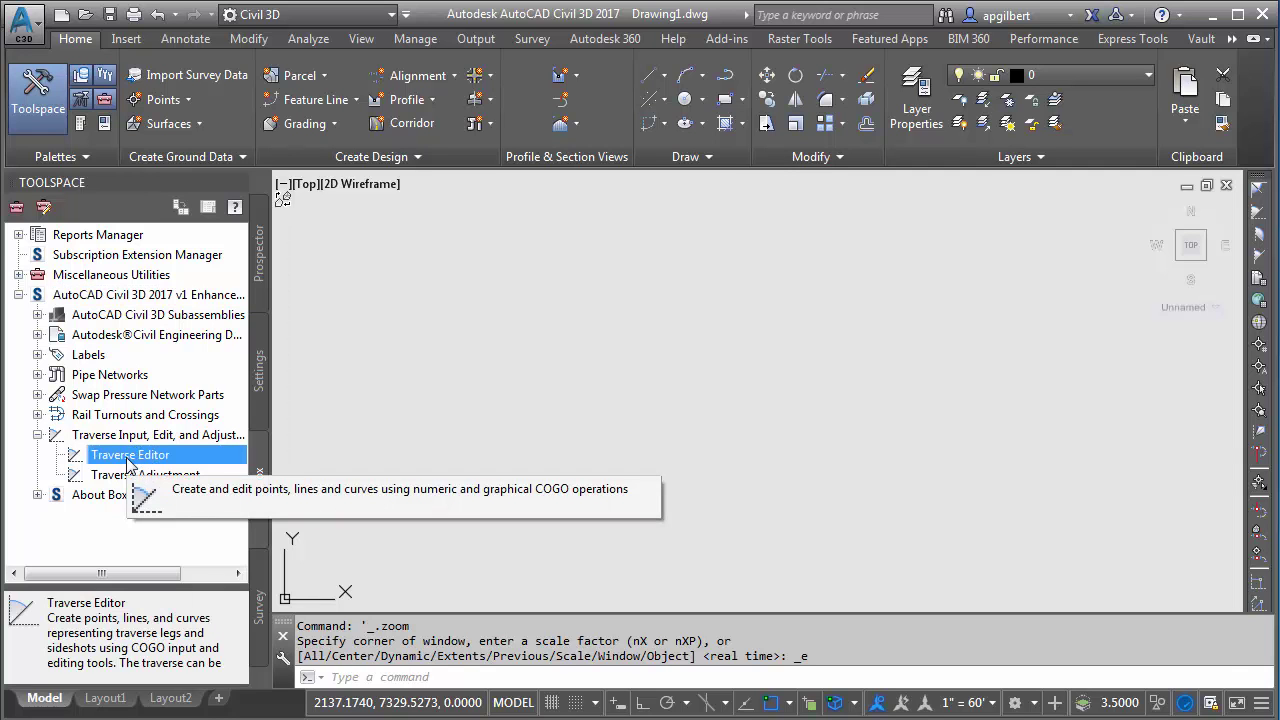
Load the boundary.trv2 traverse in the Traverse Editor, then close the editor
double_click(128, 458)
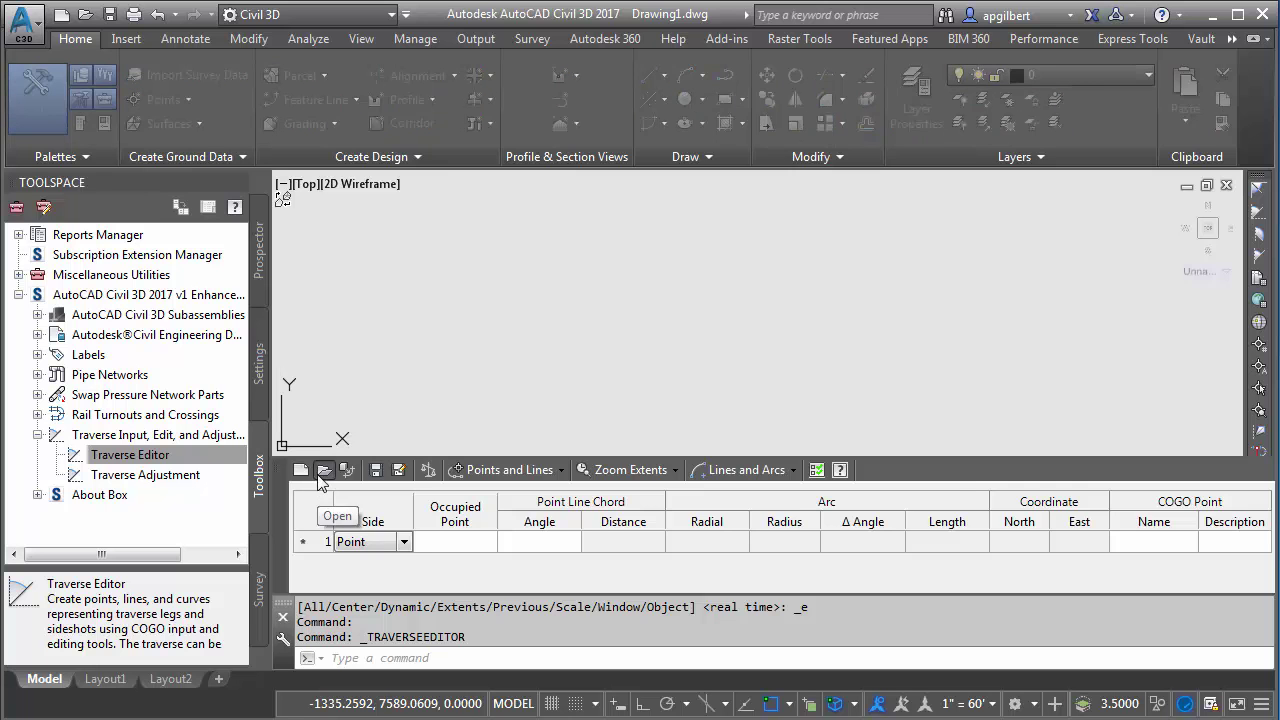
click(323, 469)
click(620, 245)
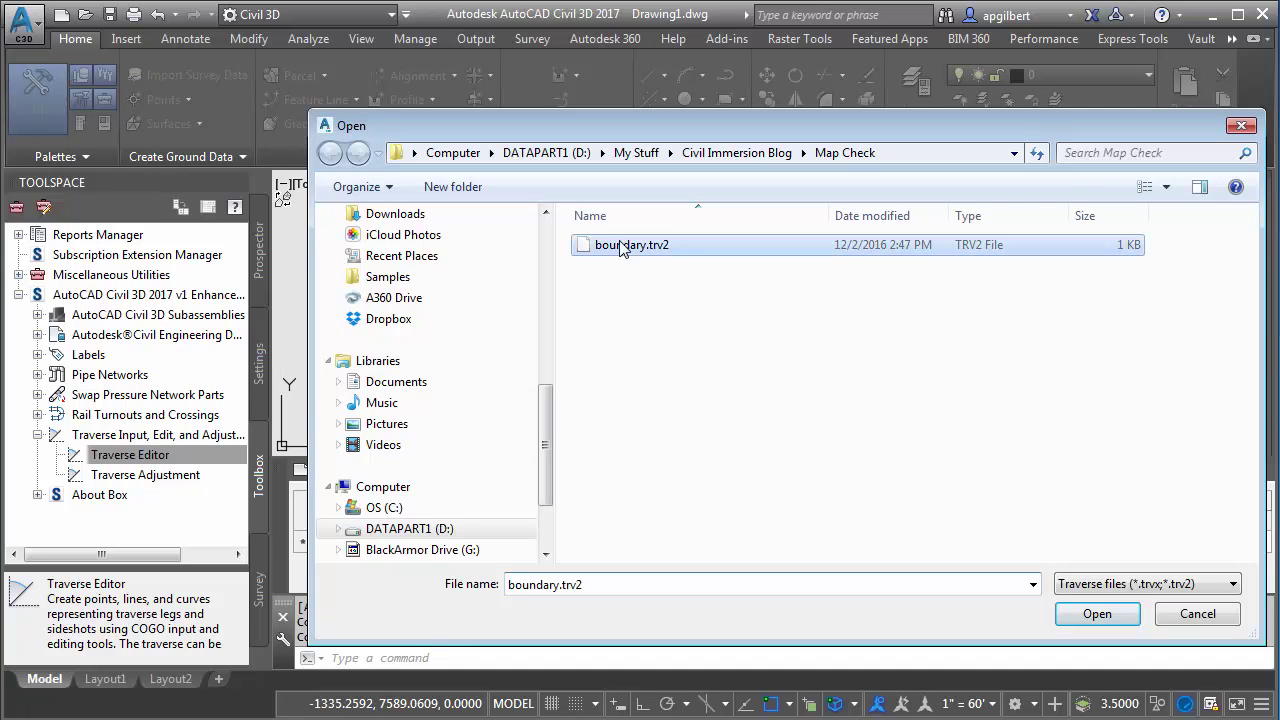
click(1096, 613)
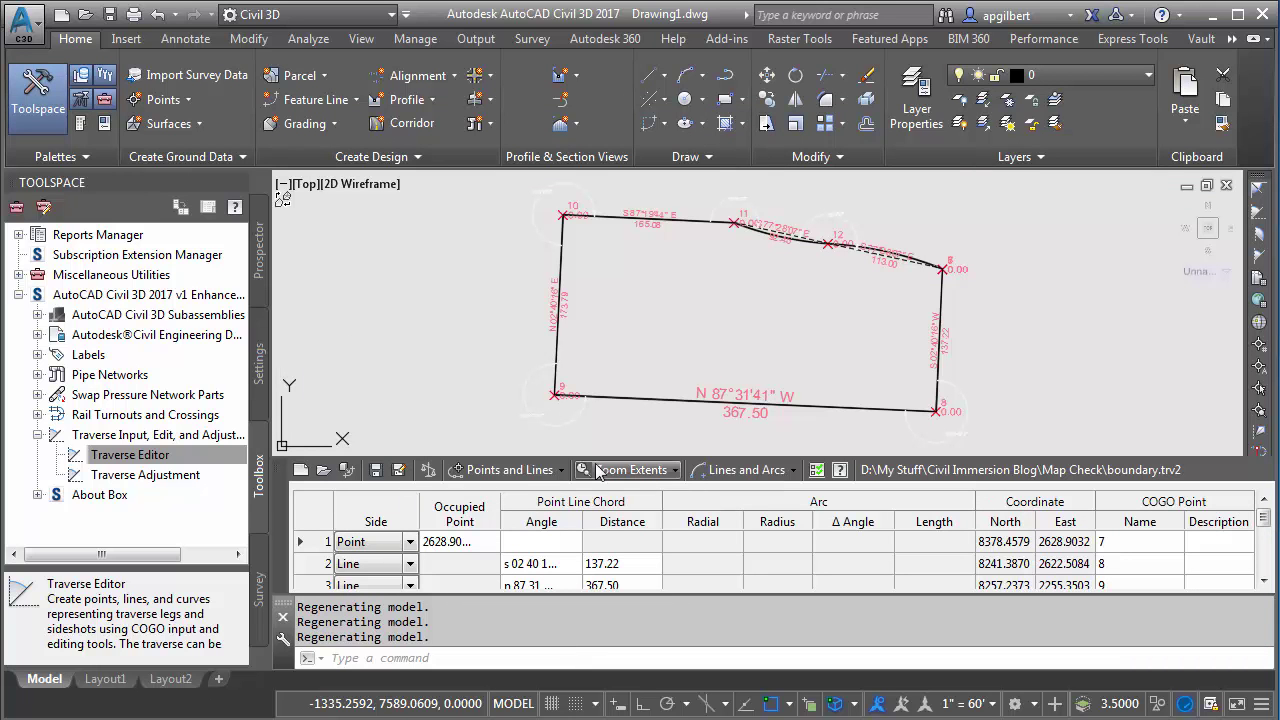
click(301, 469)
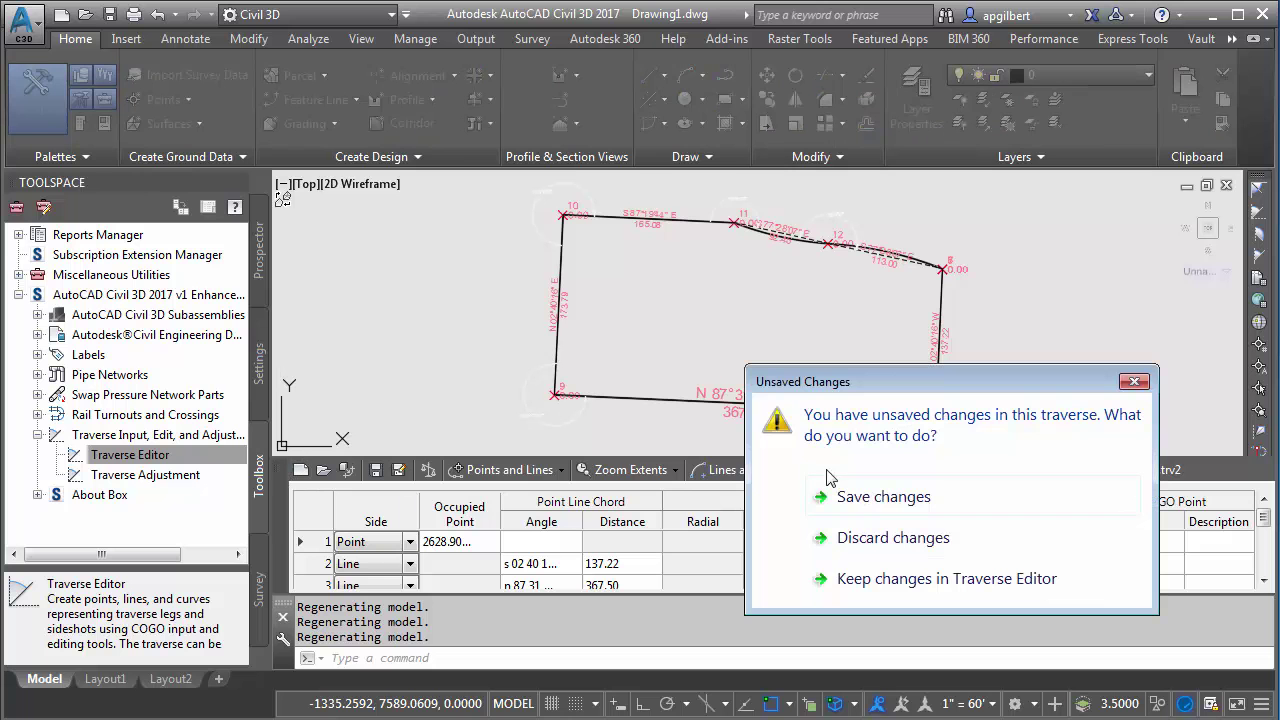
click(903, 540)
scroll(900, 378, up, 5)
scroll(940, 380, down, 5)
scroll(908, 363, up, 8)
scroll(885, 354, up, 6)
scroll(909, 385, down, 7)
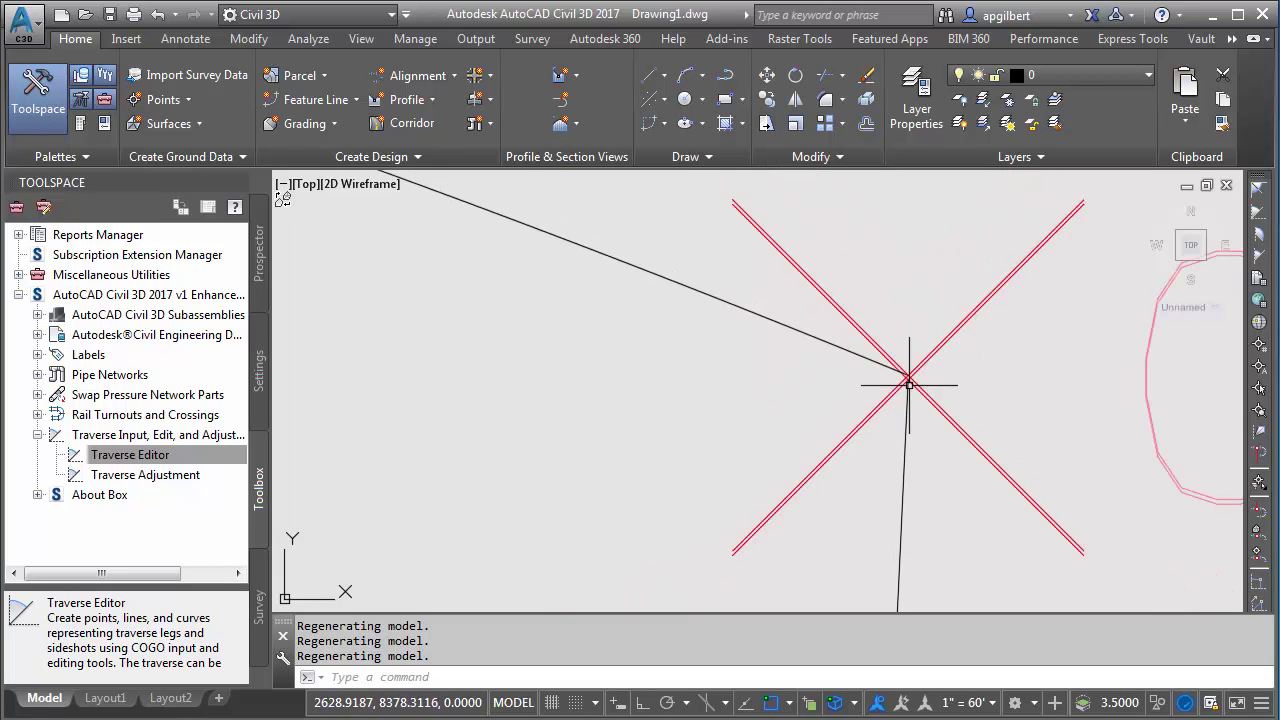
scroll(812, 382, down, 2)
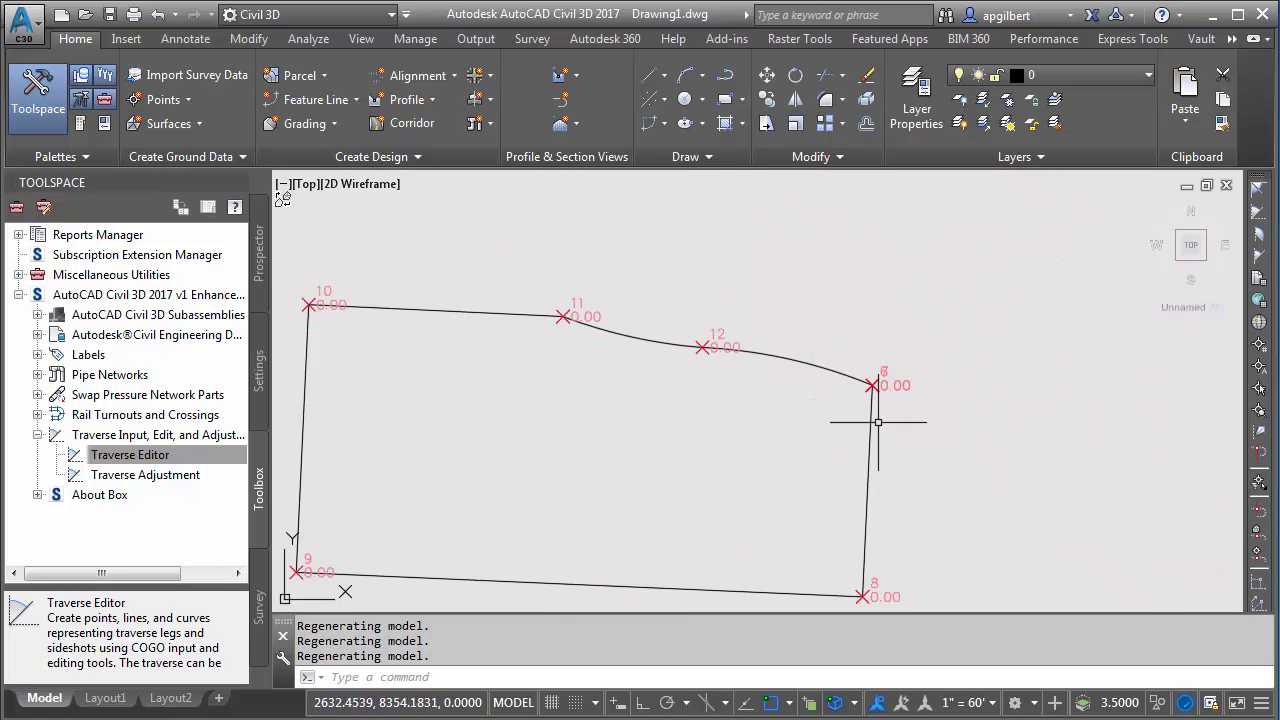
scroll(866, 437, down, 3)
scroll(808, 351, up, 6)
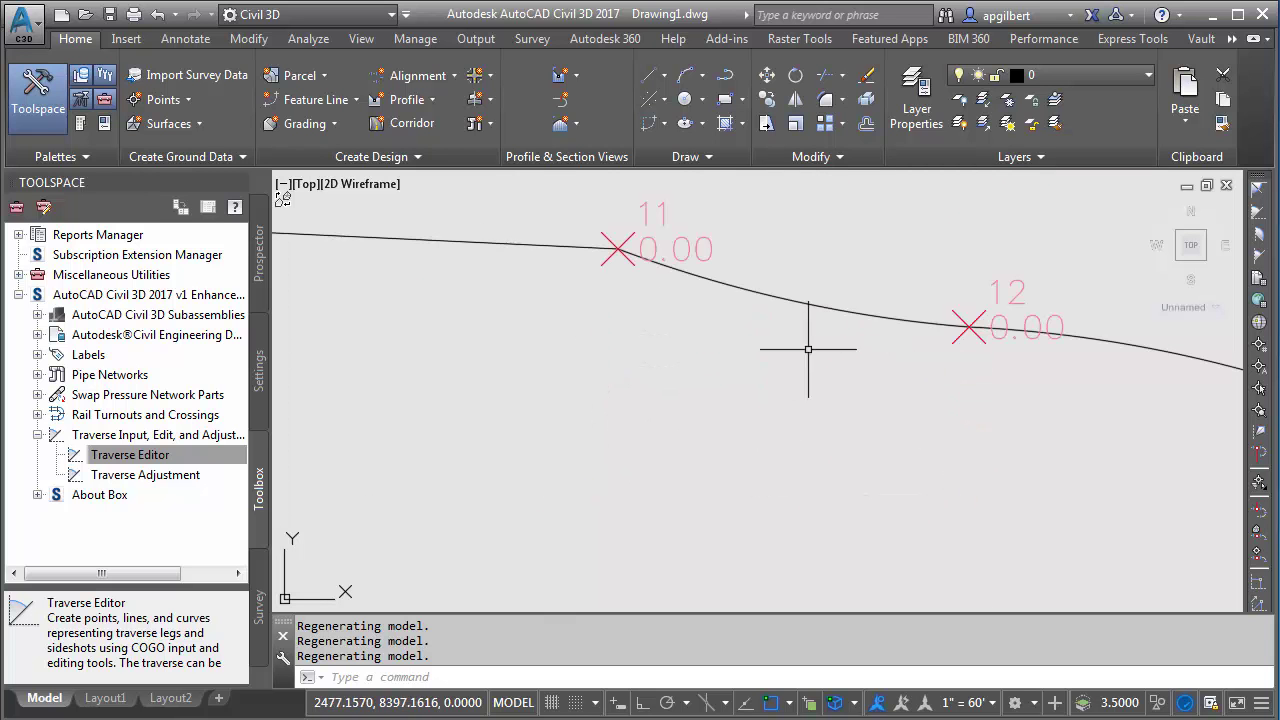
middle_drag(1027, 413, 771, 409)
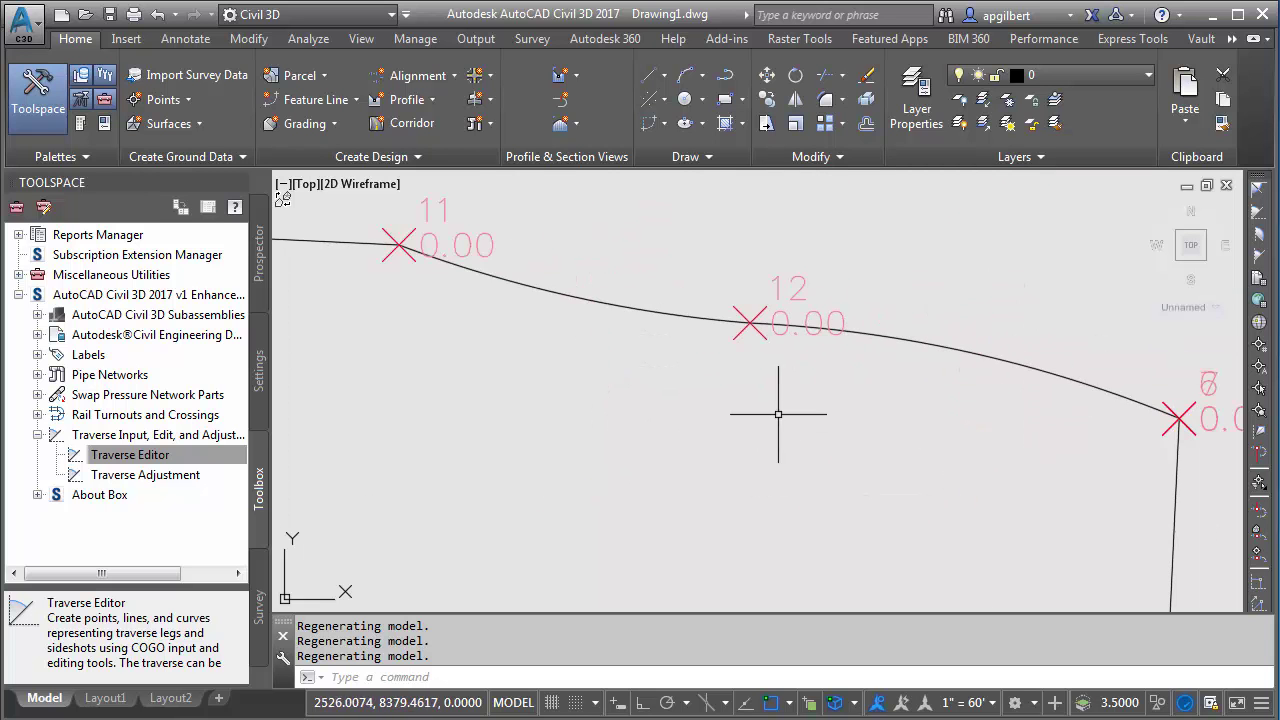
scroll(777, 410, down, 2)
middle_drag(629, 443, 766, 366)
scroll(766, 368, down, 2)
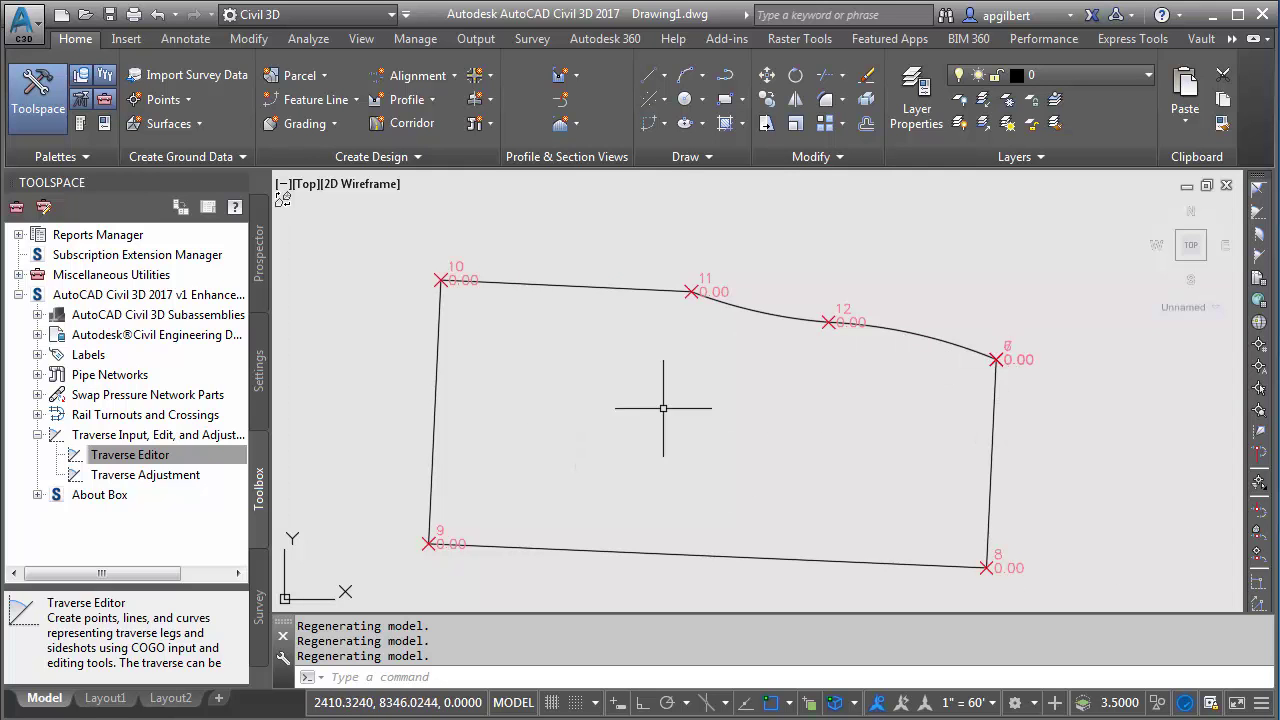
click(221, 459)
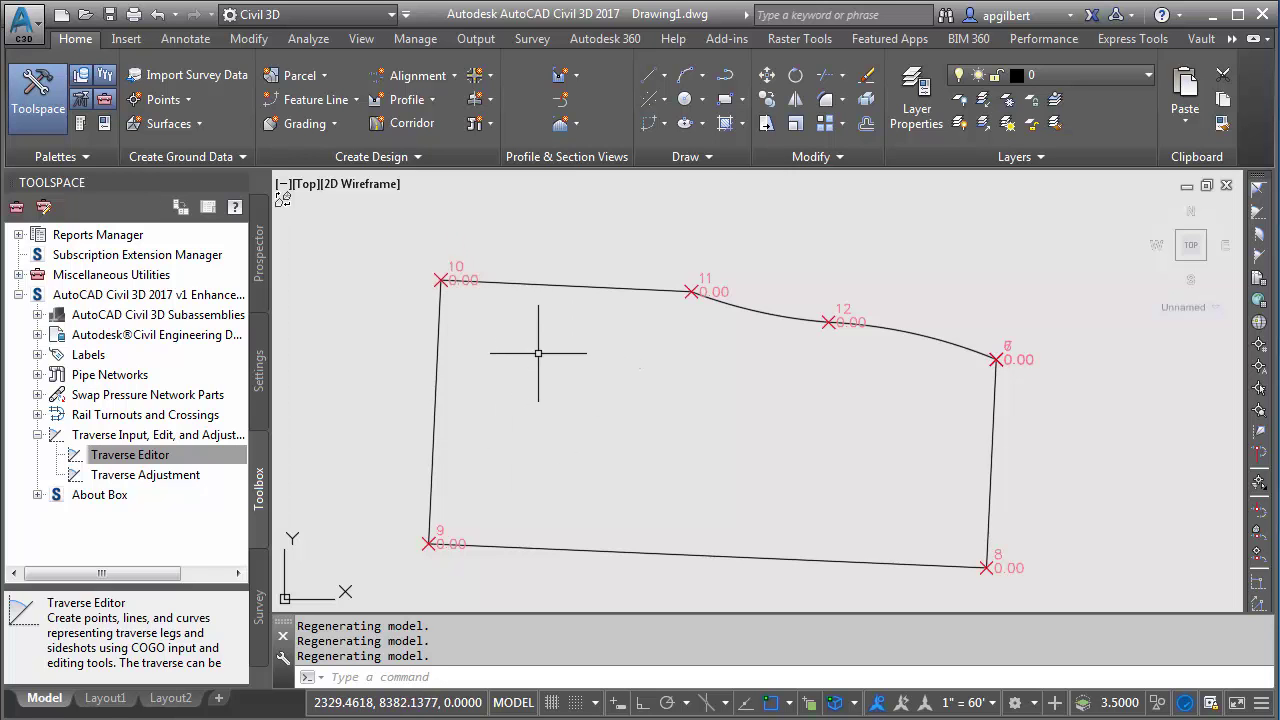
Label every segment of the traverse polyline with Add Multiple Segment Line/Curve Labels
click(196, 38)
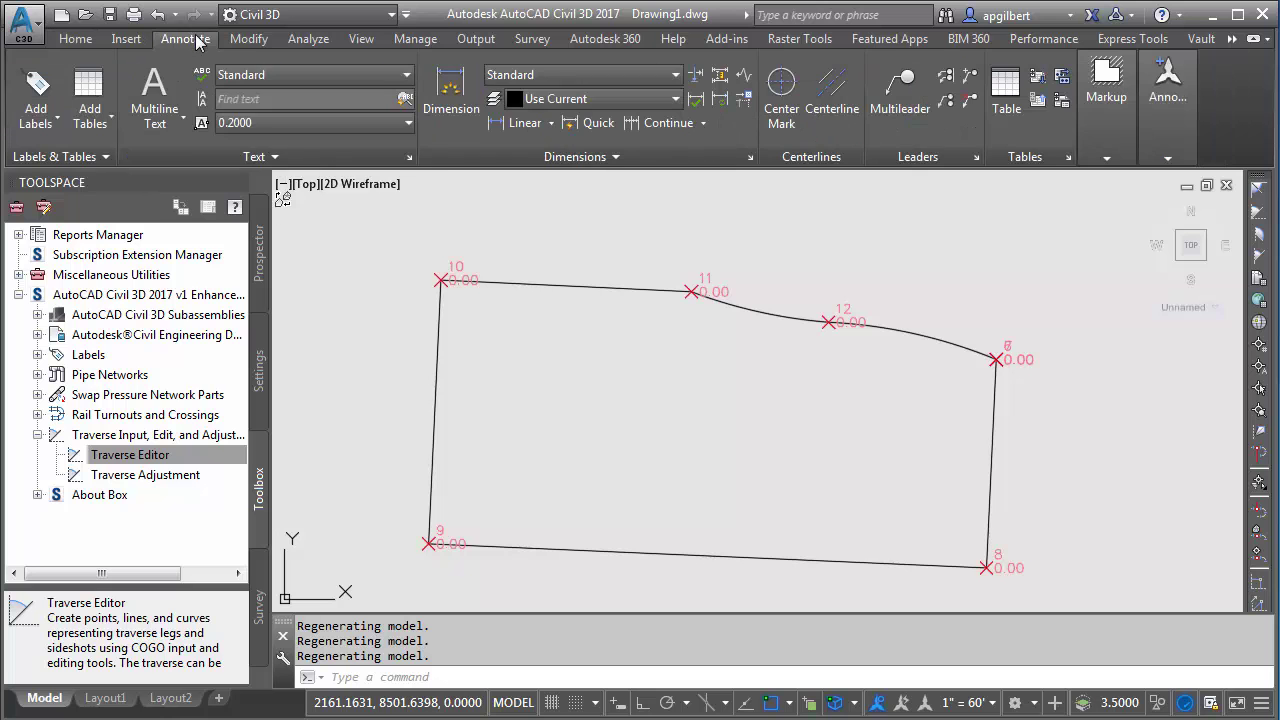
click(38, 125)
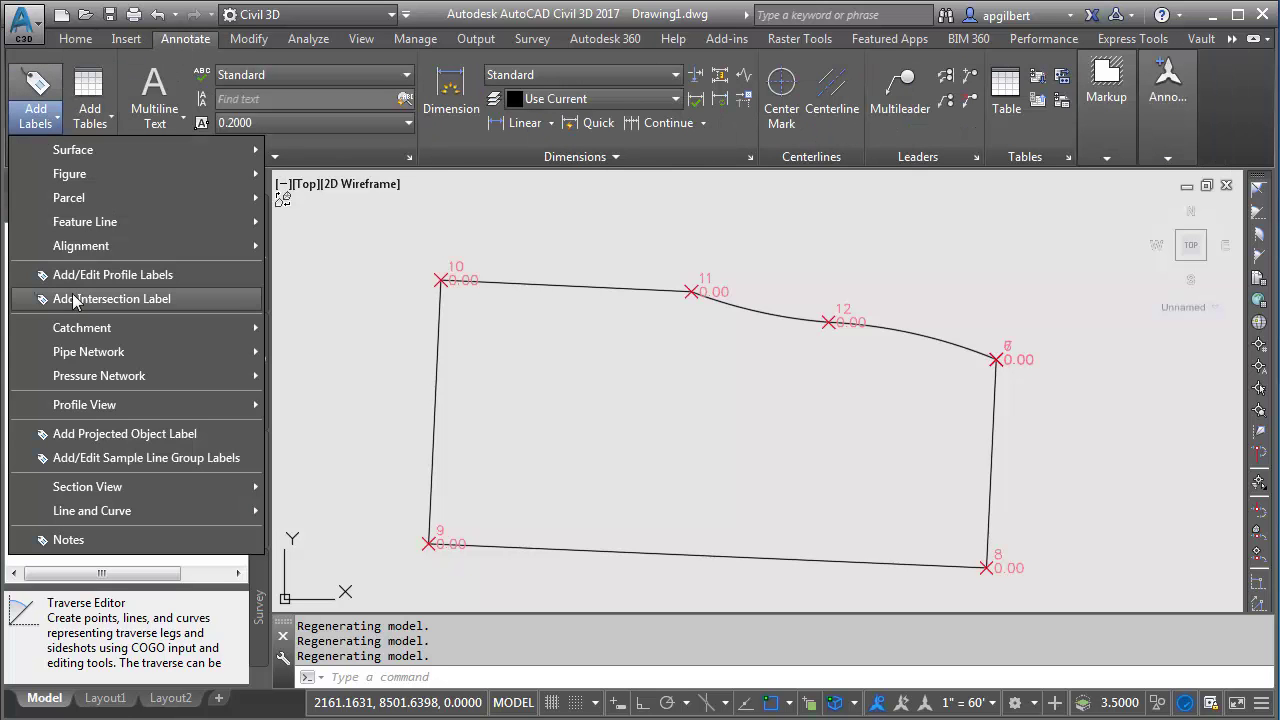
mouse_move(230, 511)
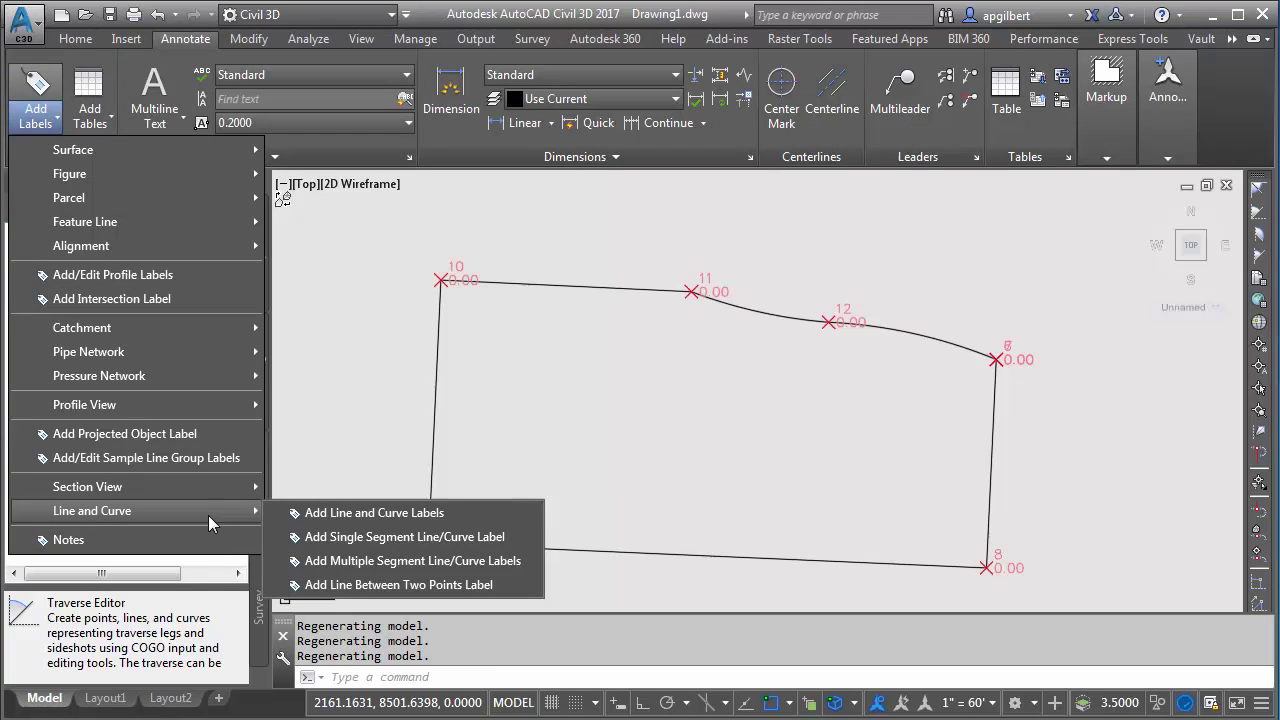
click(410, 563)
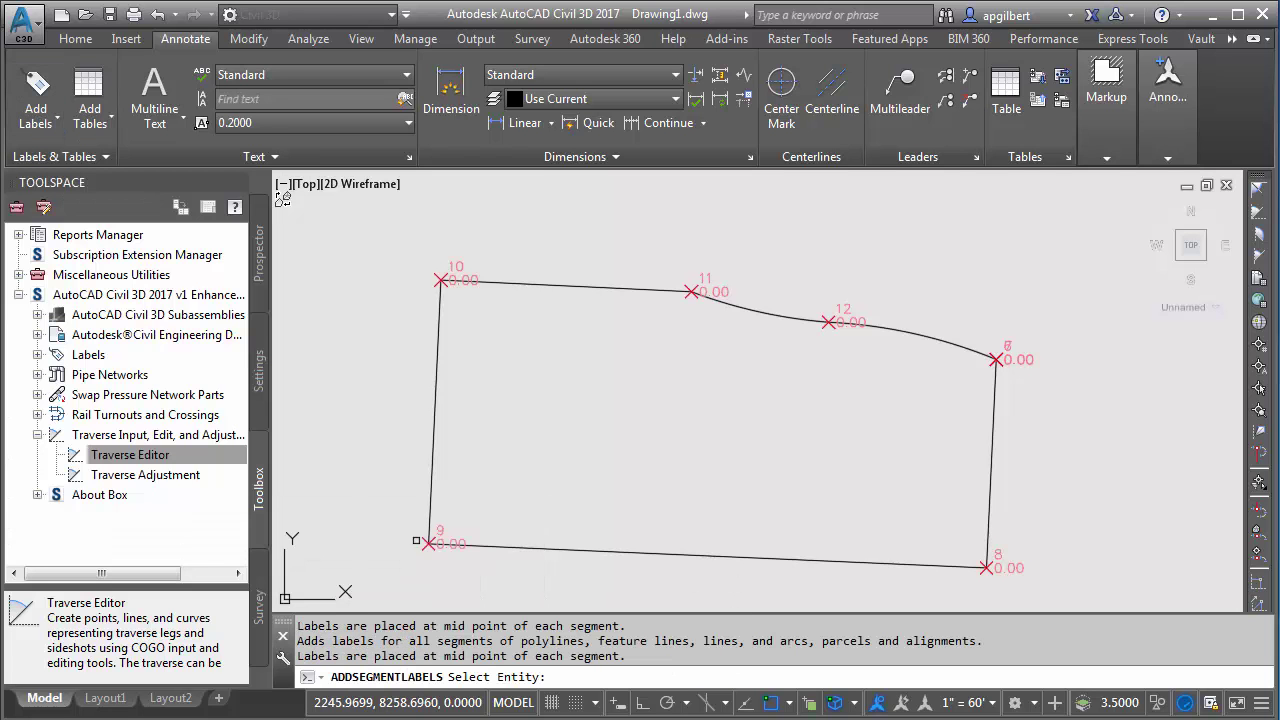
click(992, 460)
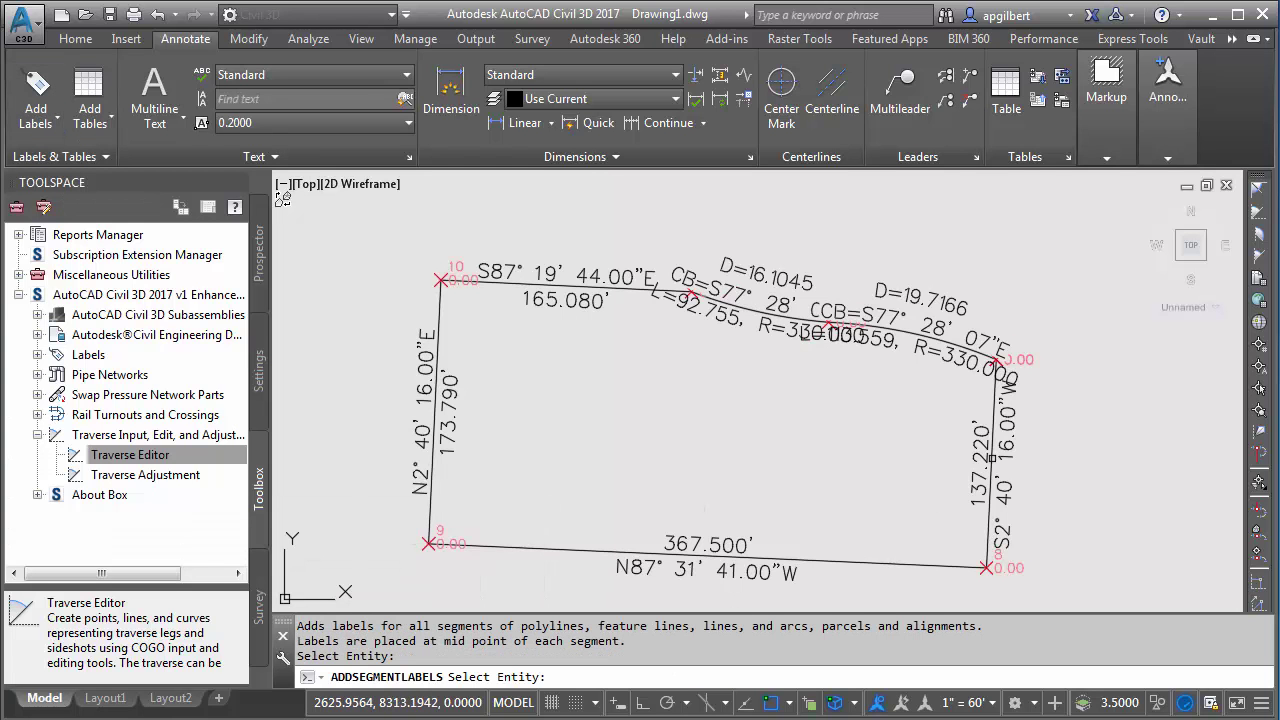
key(Escape)
Set the annotation scale to 1" = 40'
click(990, 705)
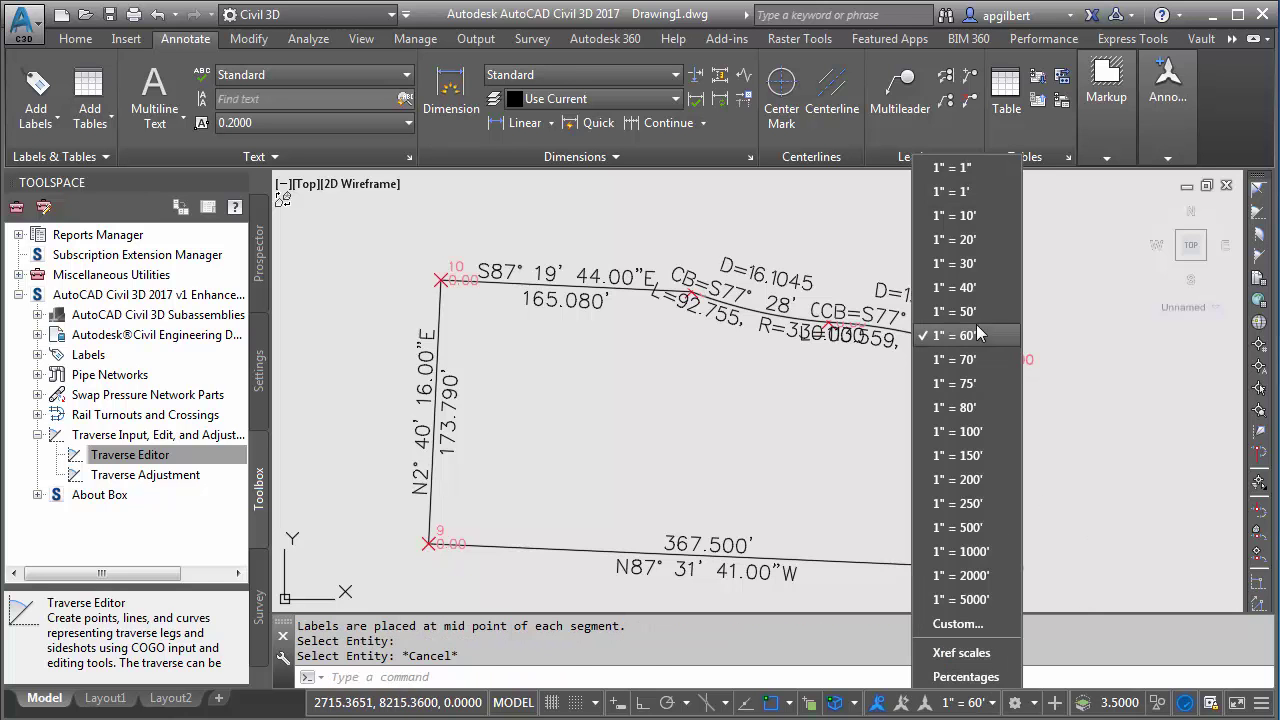
click(955, 288)
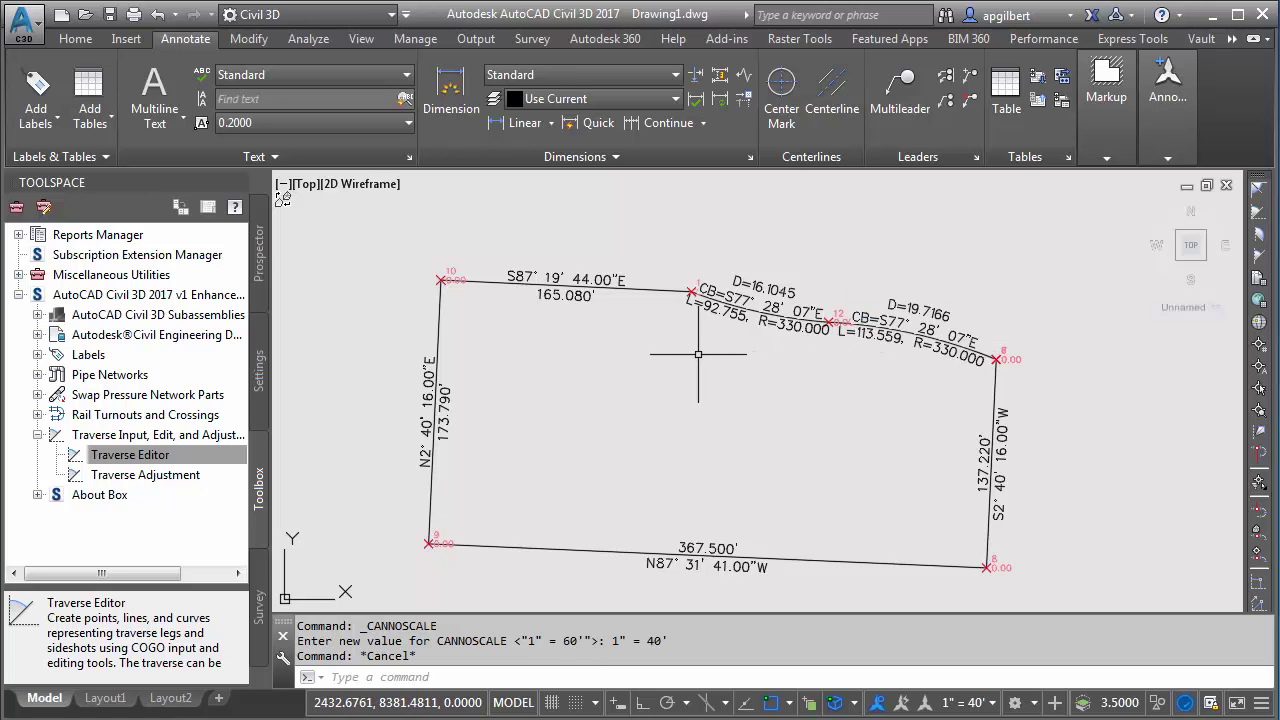
scroll(748, 326, up, 2)
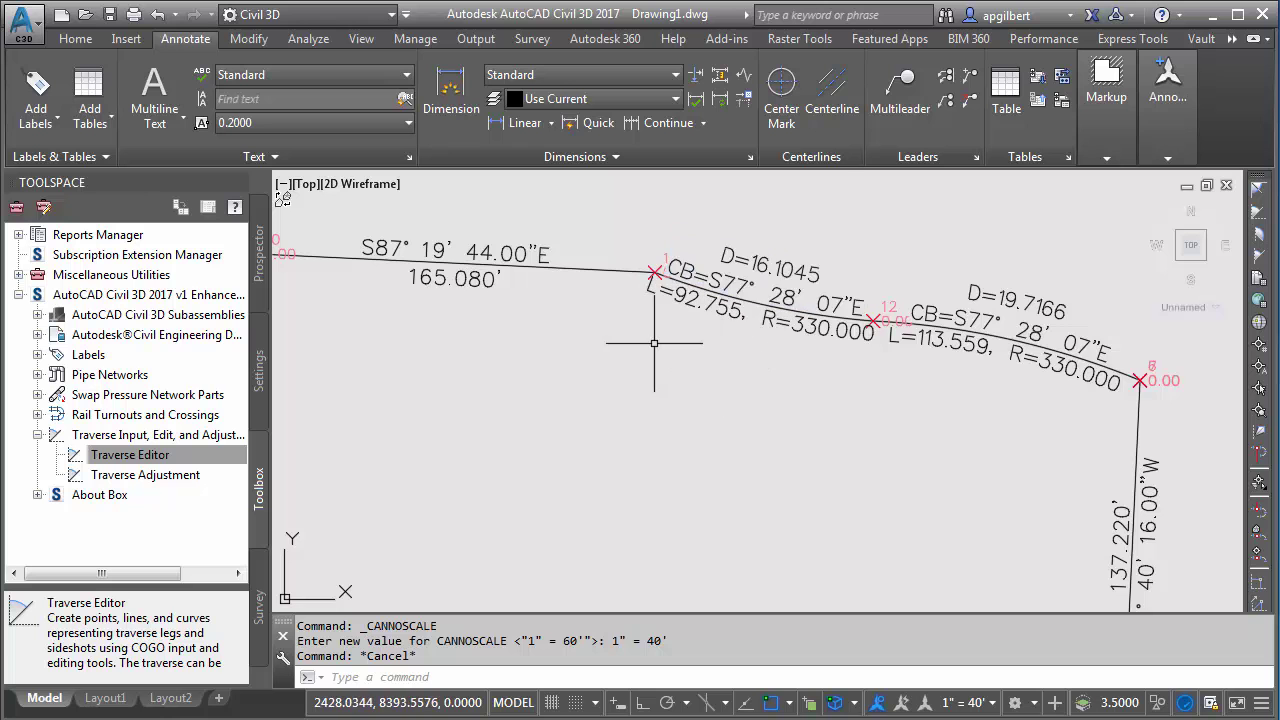
scroll(716, 375, down, 3)
scroll(654, 400, up, 2)
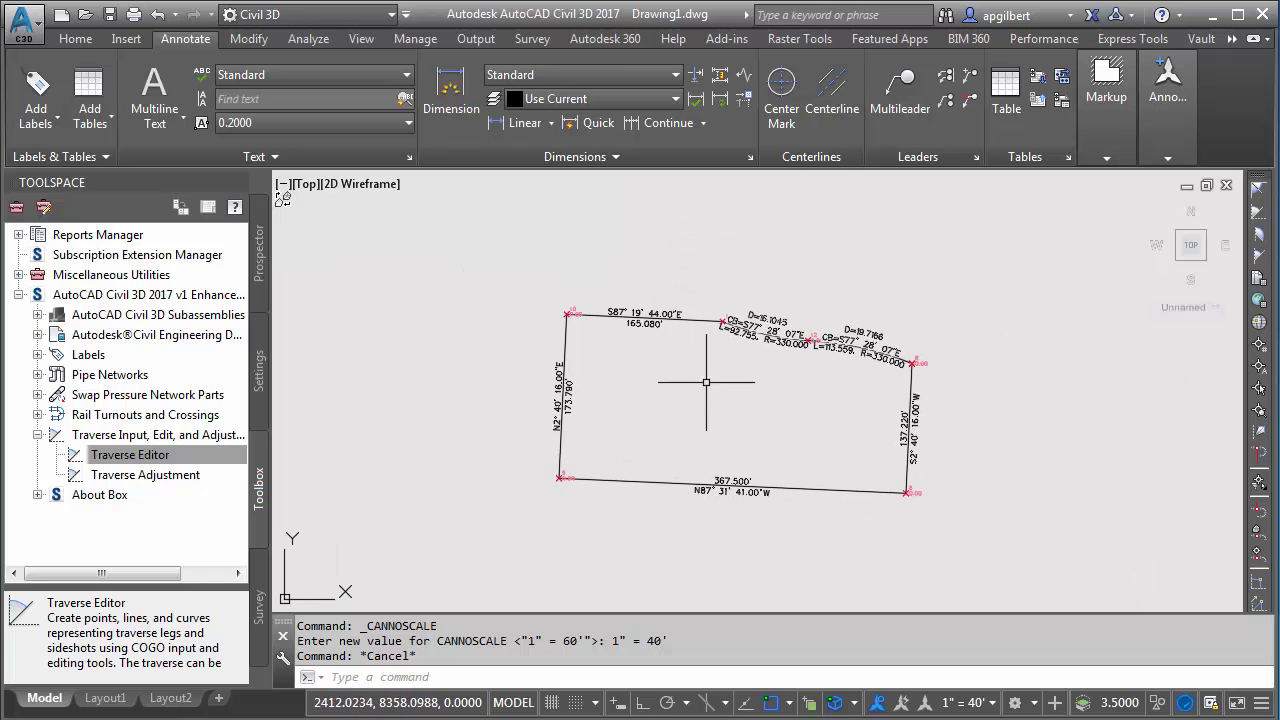
Open the Mapcheck Analysis panel with command-line input and start a new mapcheck
click(545, 42)
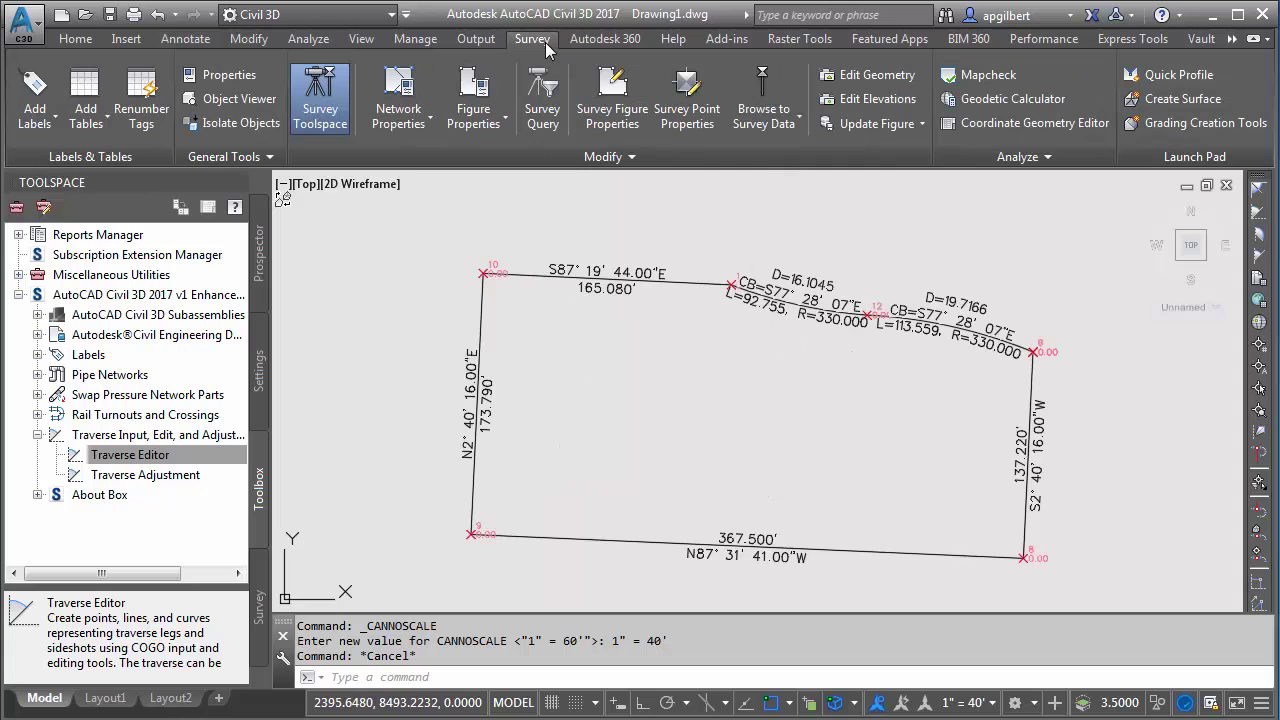
click(1000, 88)
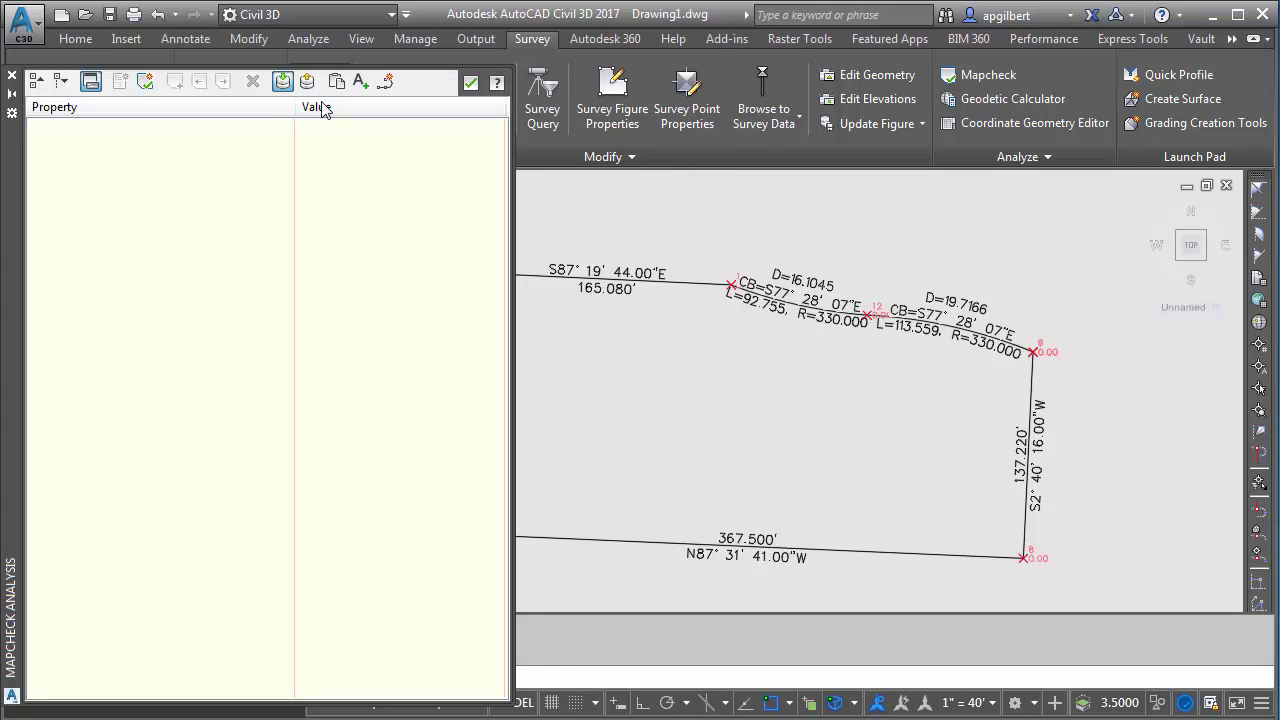
click(91, 86)
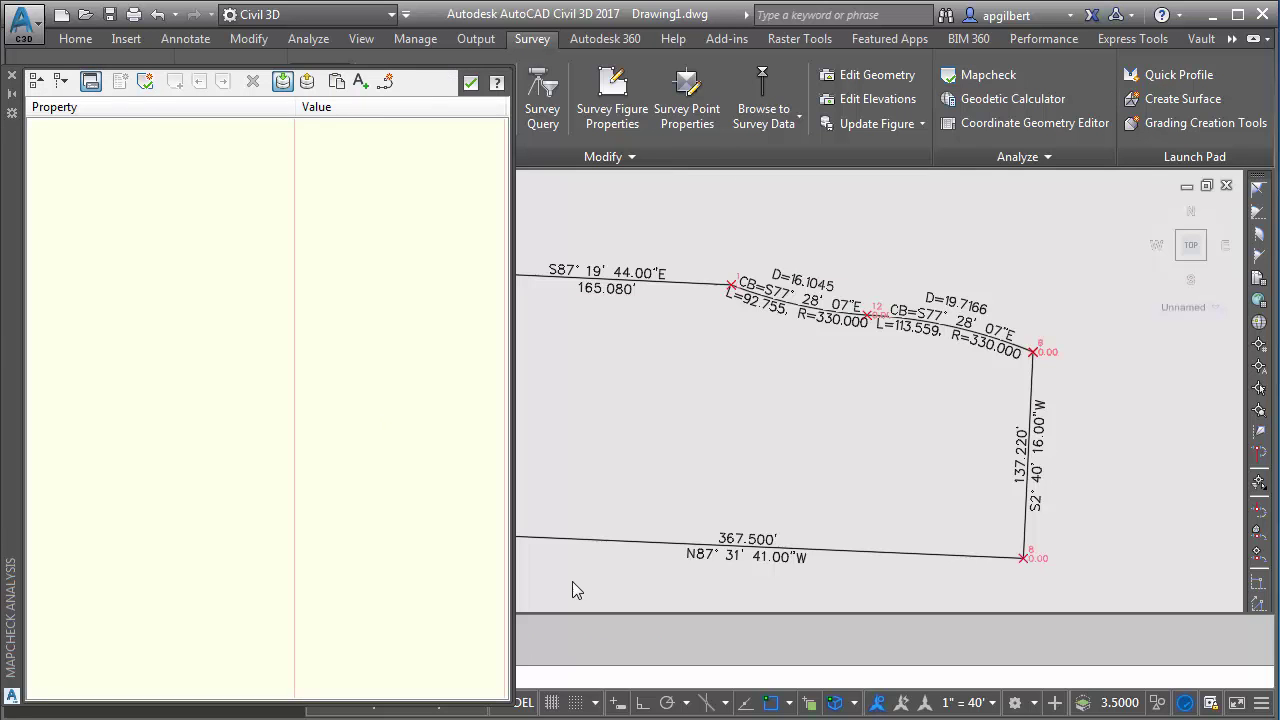
click(91, 85)
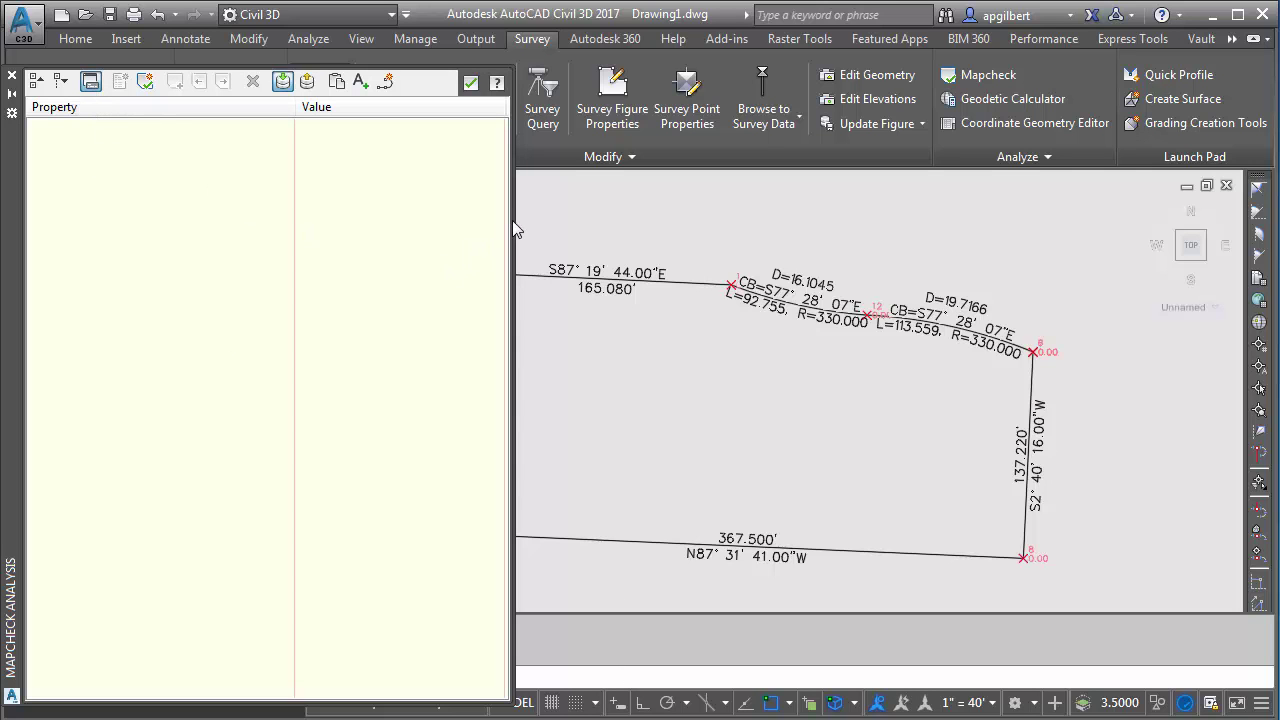
mouse_move(513, 217)
mouse_down()
mouse_move(374, 217)
mouse_move(553, 216)
mouse_up()
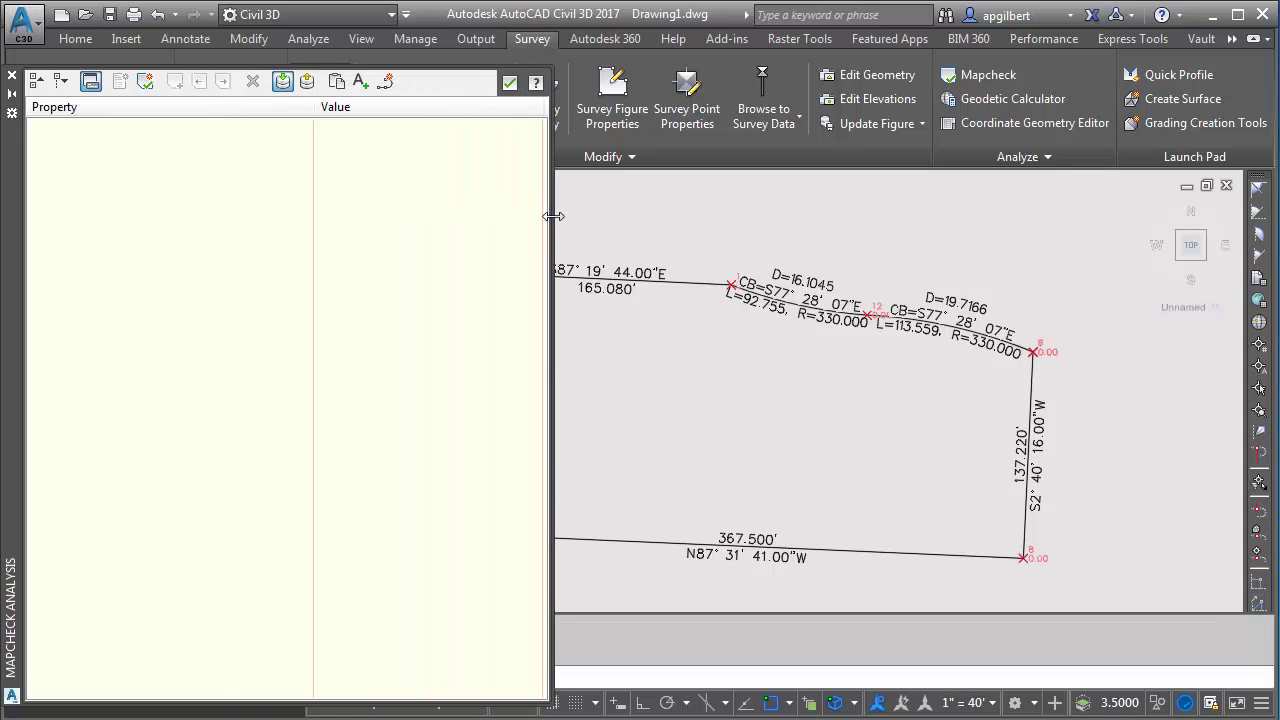
click(146, 84)
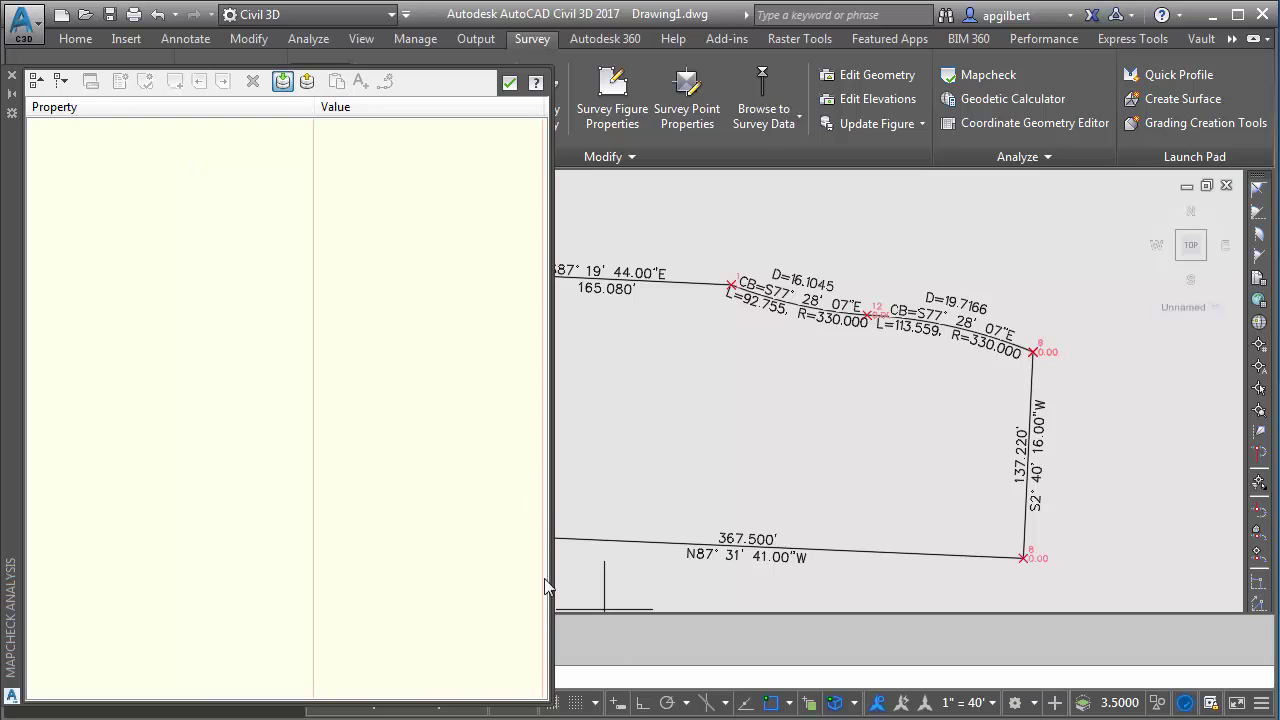
drag(553, 523, 321, 523)
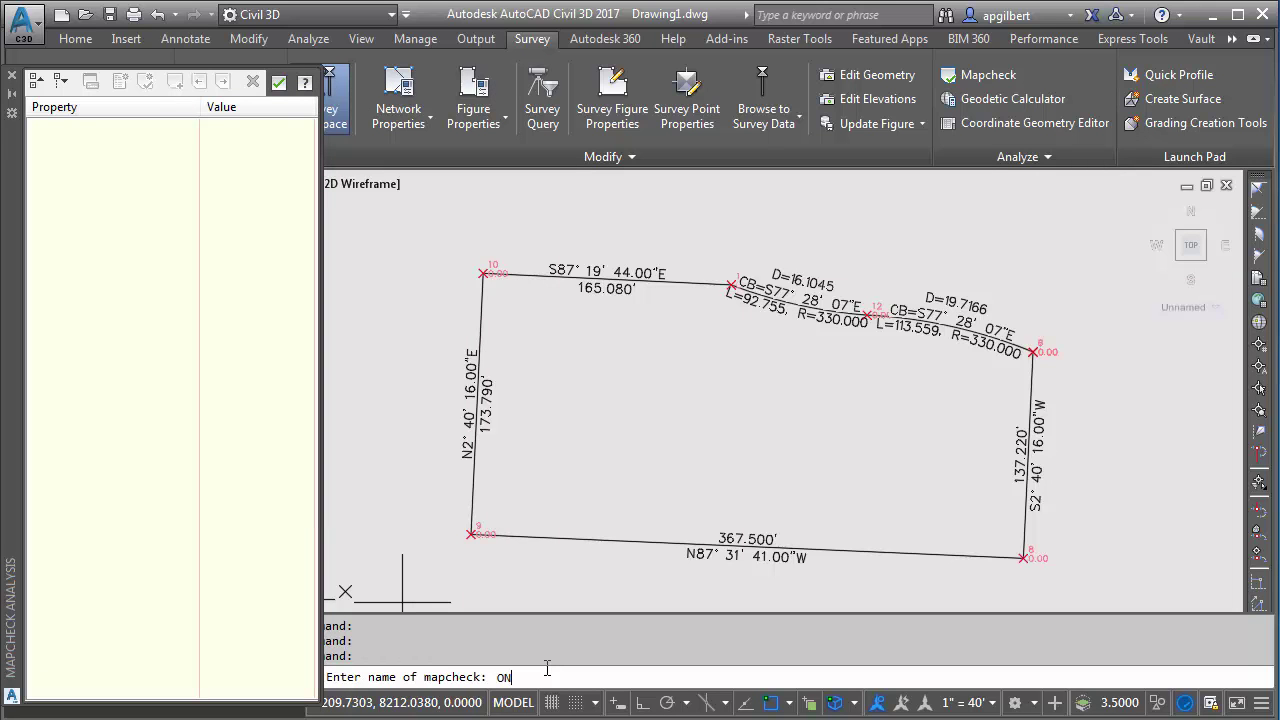
Accept the name One and snap the point of beginning to the northeast corner pin's endpoint
key(Return)
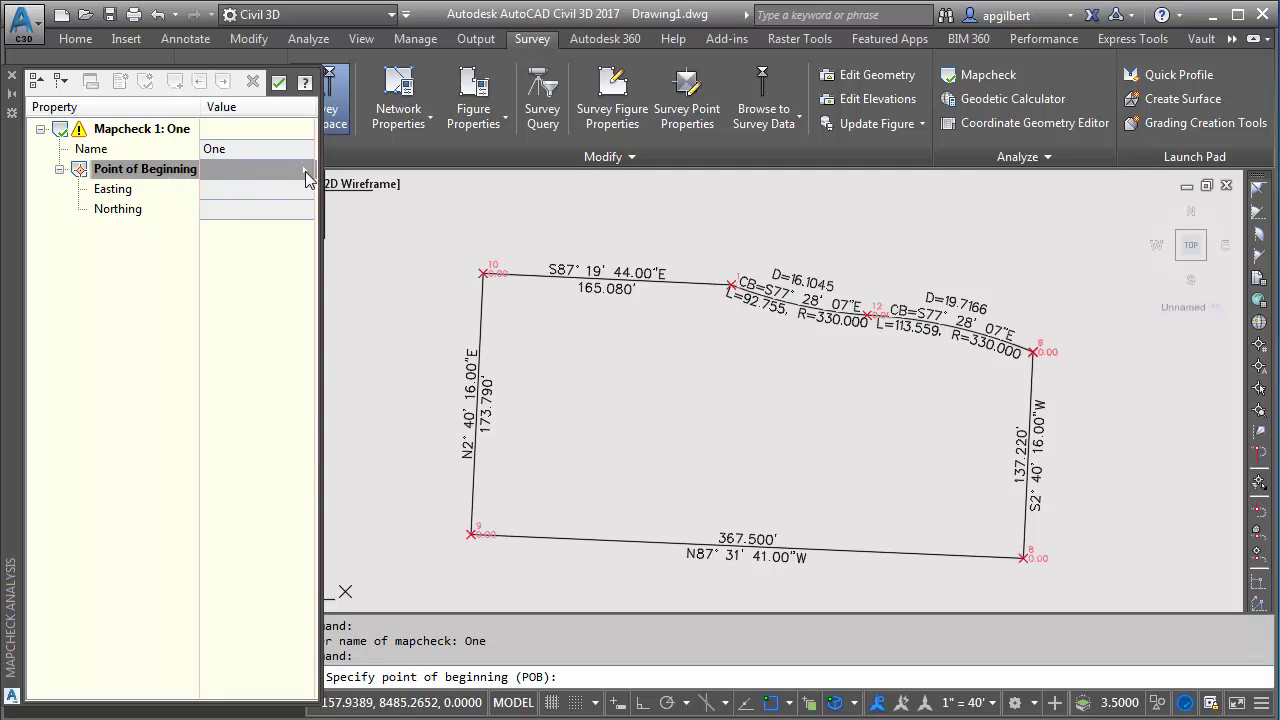
shift+right_click(1047, 373)
click(1100, 434)
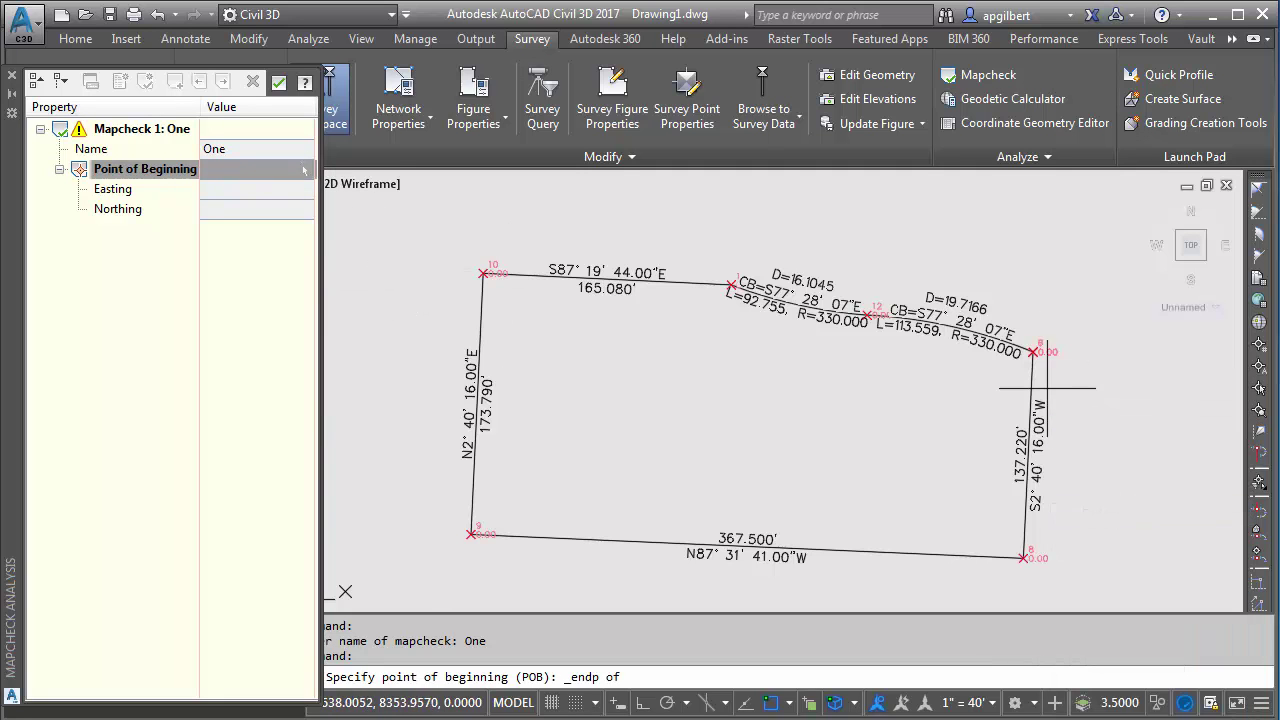
click(1031, 382)
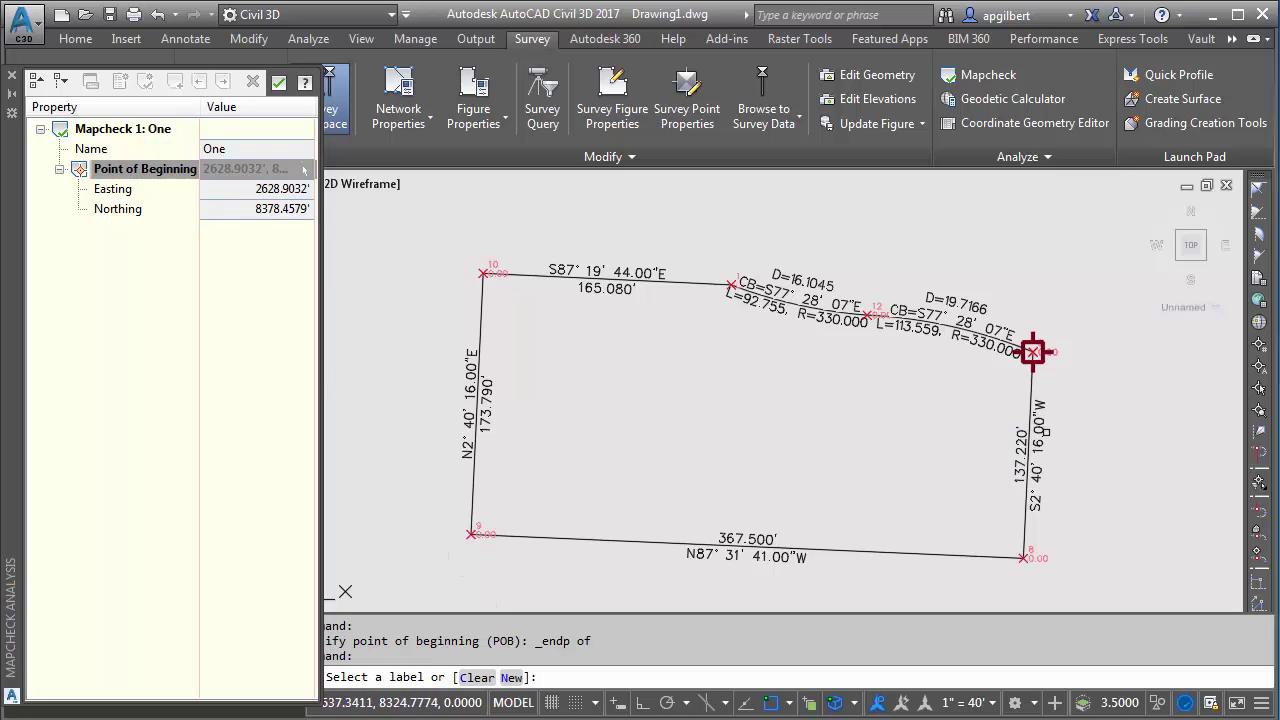
Add the 137.220', 367.500', 173.790', 165.080' lines and D=16.1045 (flipped) and D=19.7166 curves
click(1028, 455)
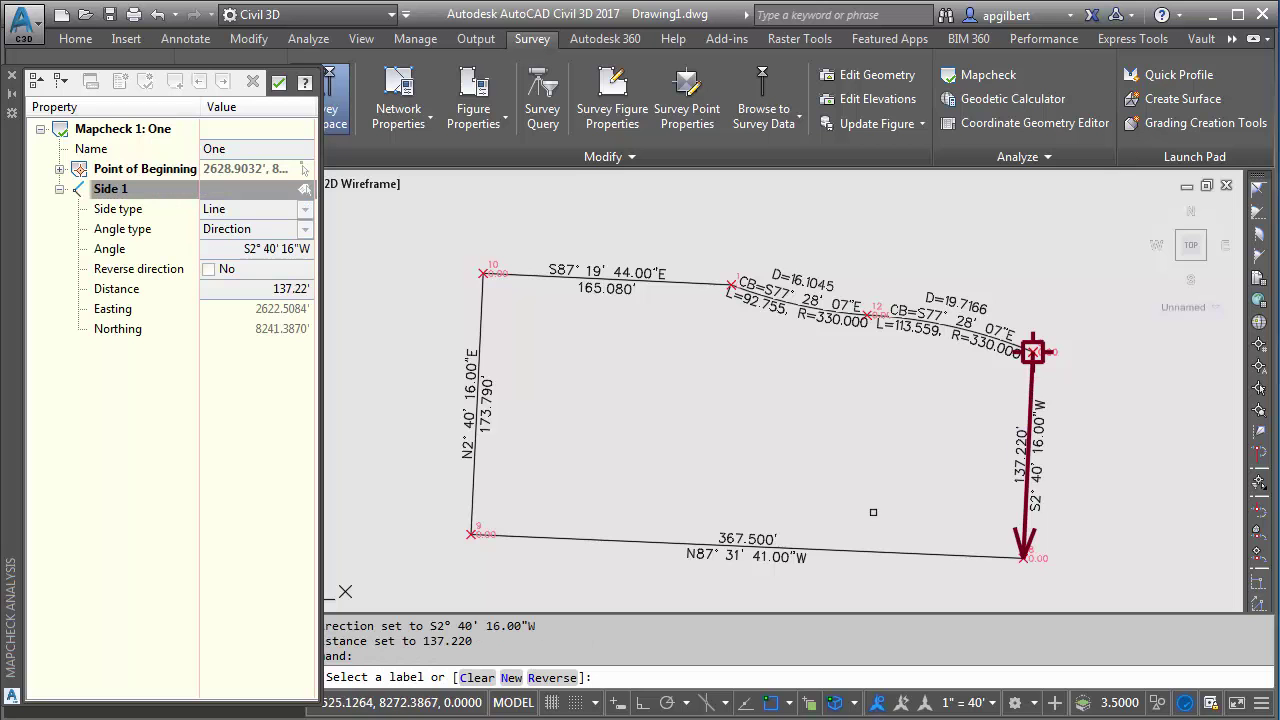
click(747, 539)
click(478, 400)
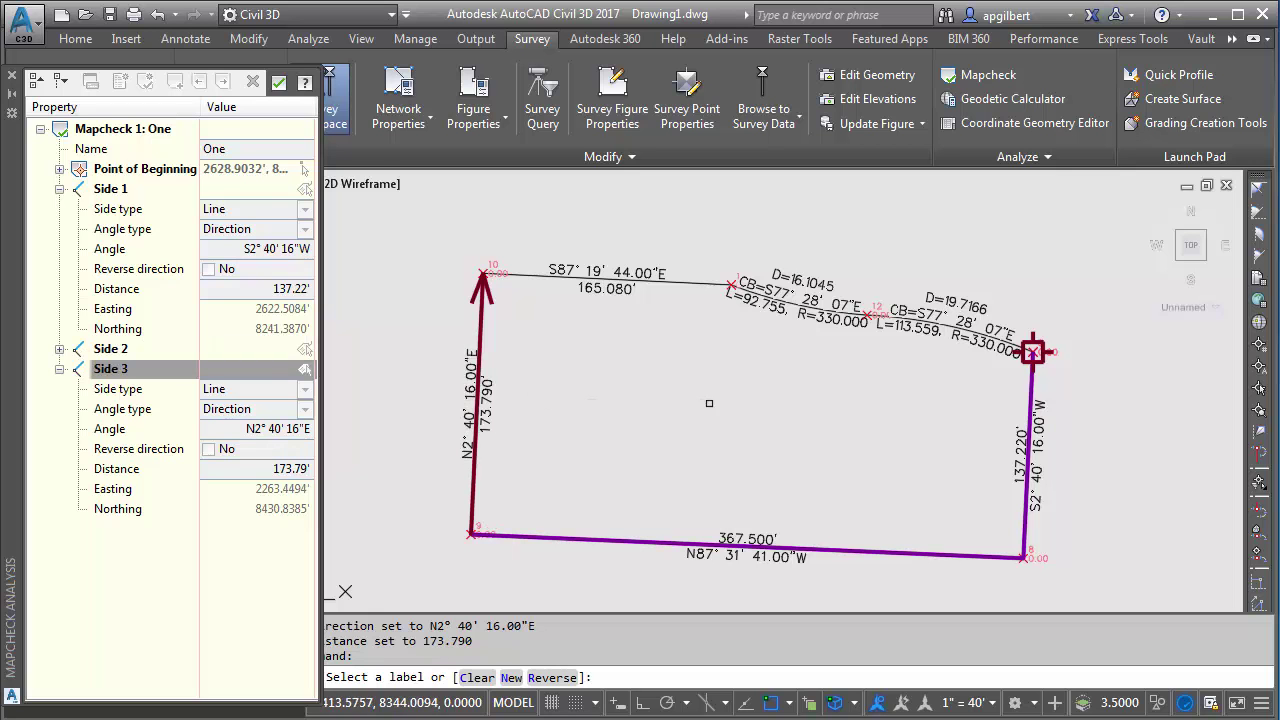
click(598, 275)
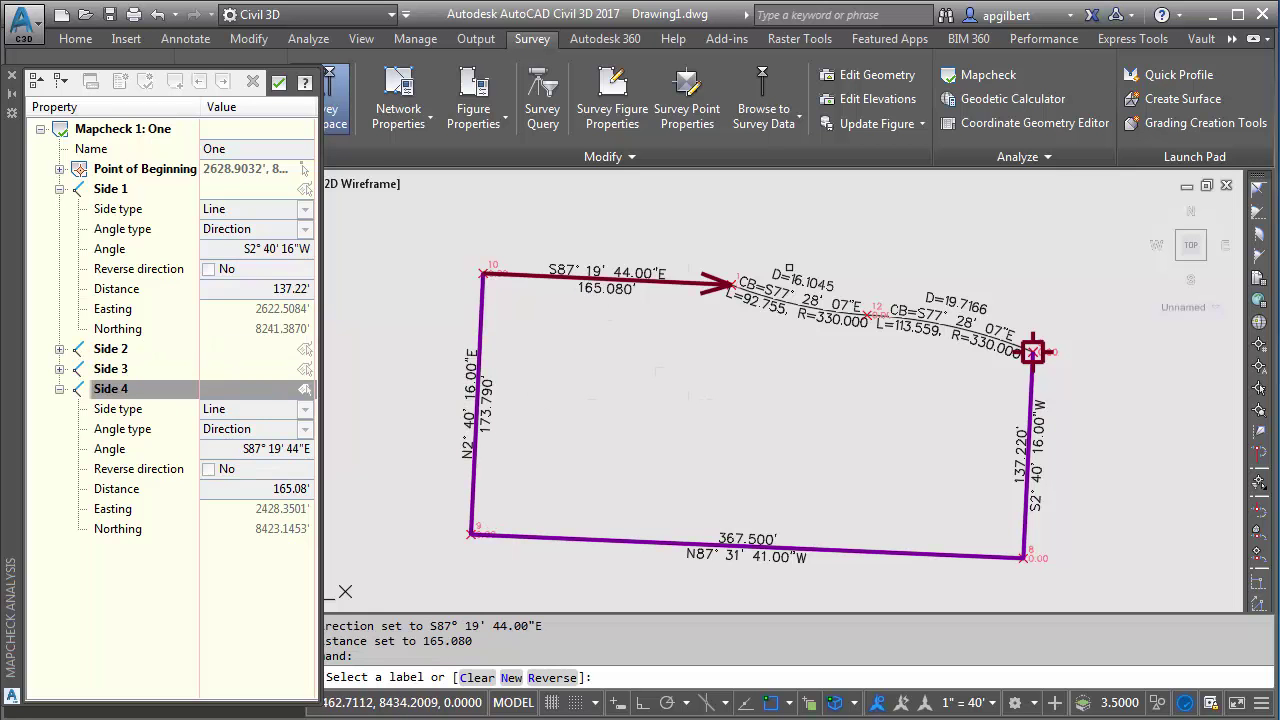
click(800, 290)
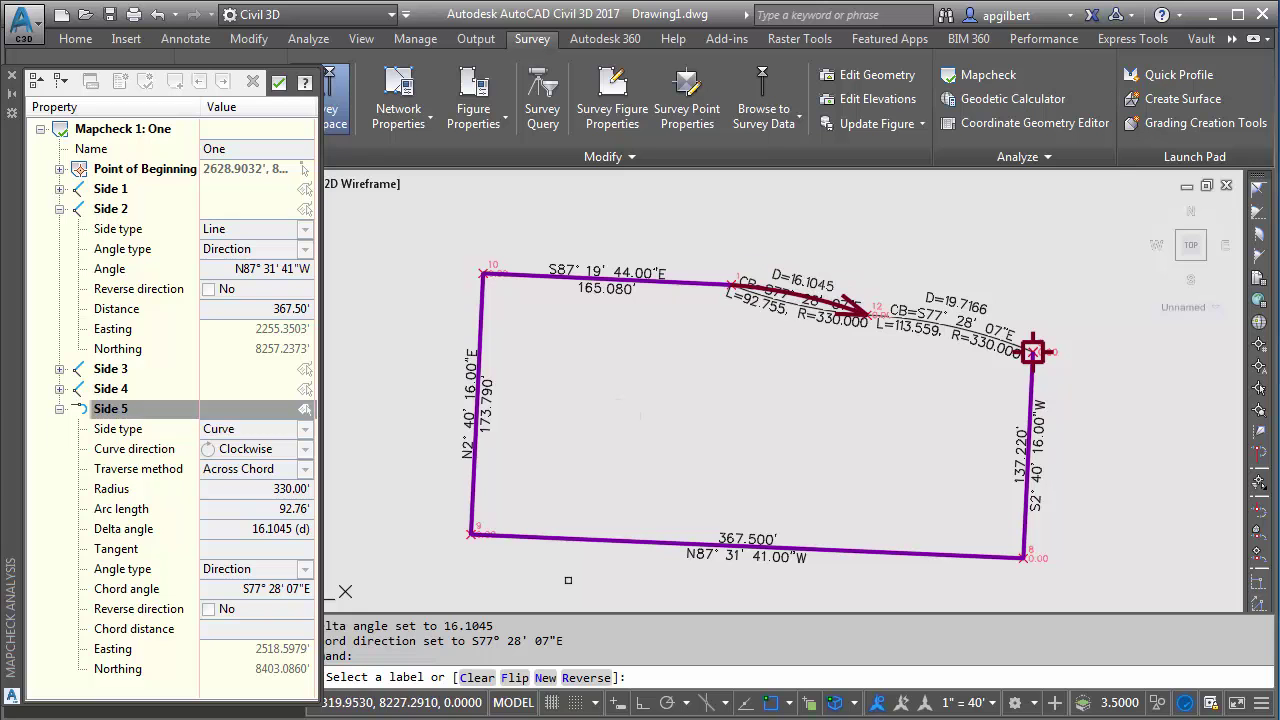
click(514, 678)
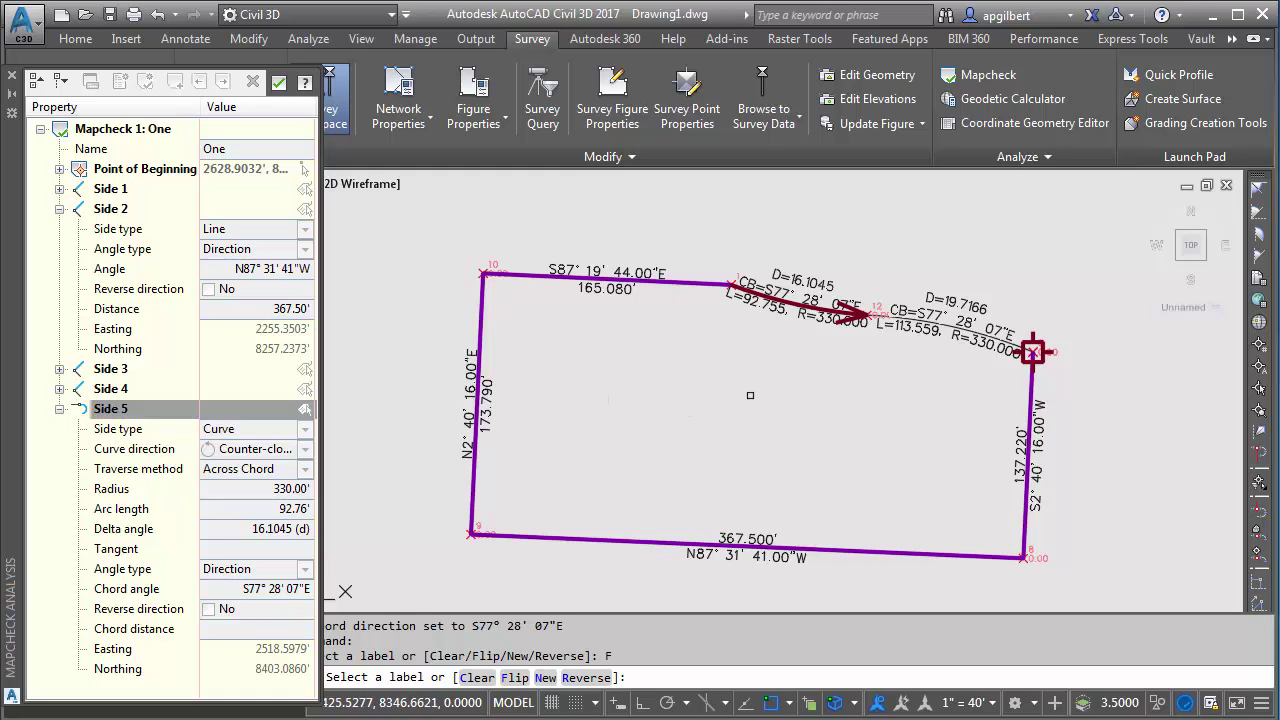
click(1032, 352)
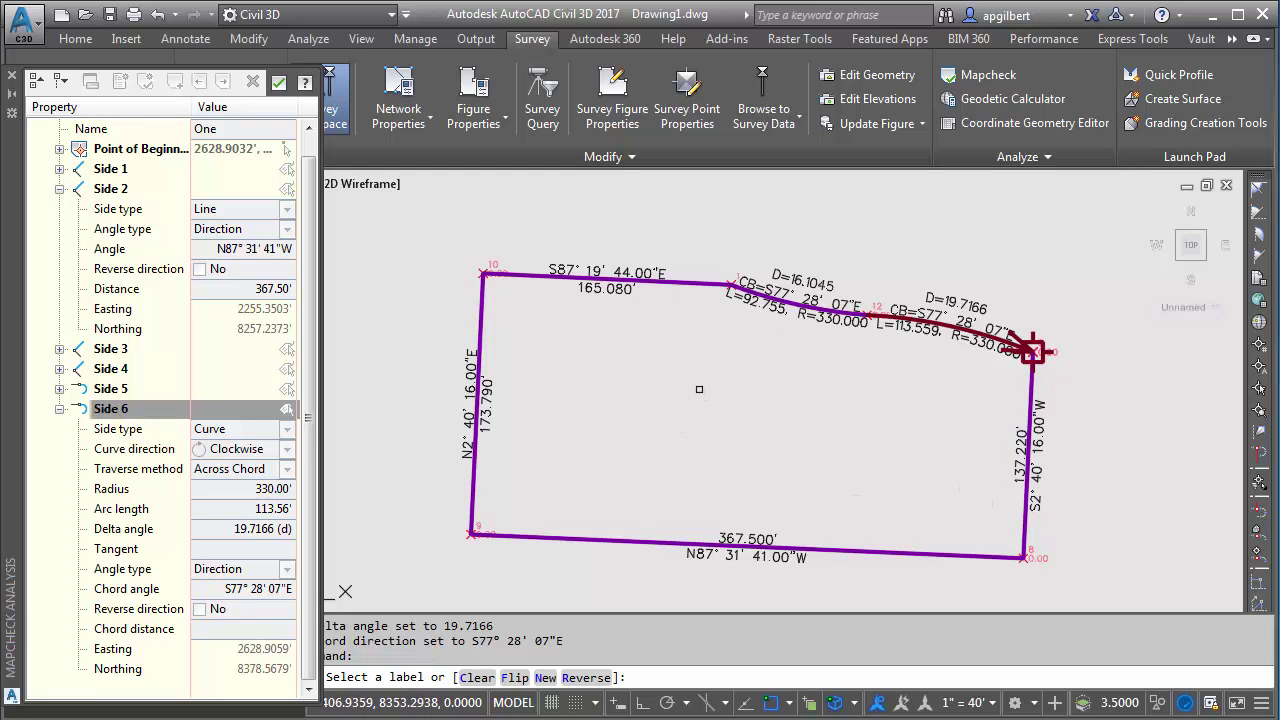
key(Return)
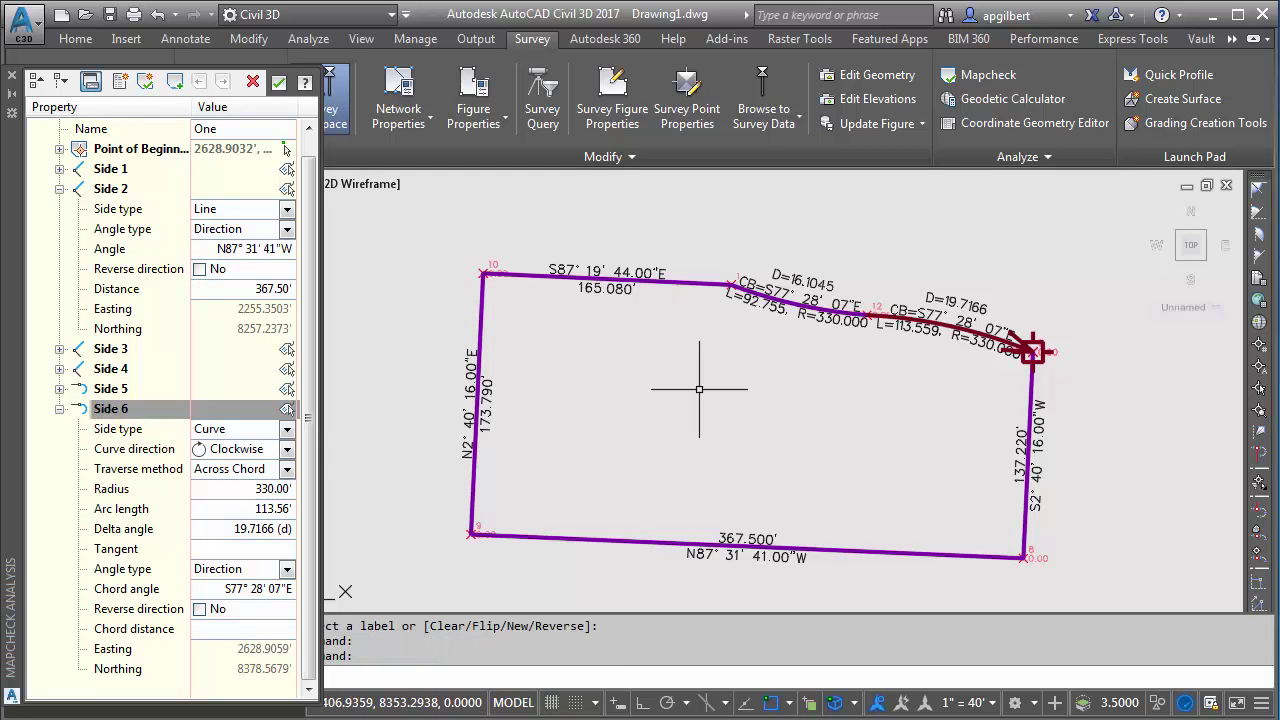
Widen the Mapcheck Analysis palette, collapse Side 6, and widen the Property column
drag(321, 343, 570, 342)
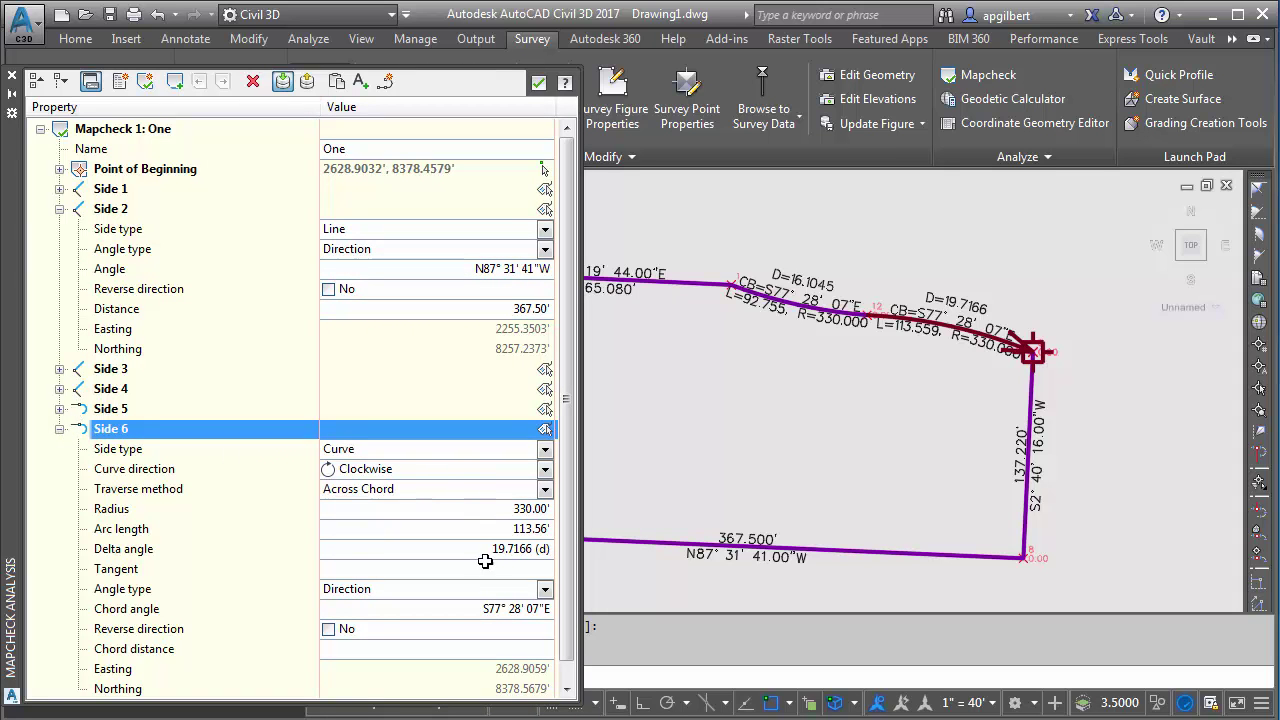
click(61, 430)
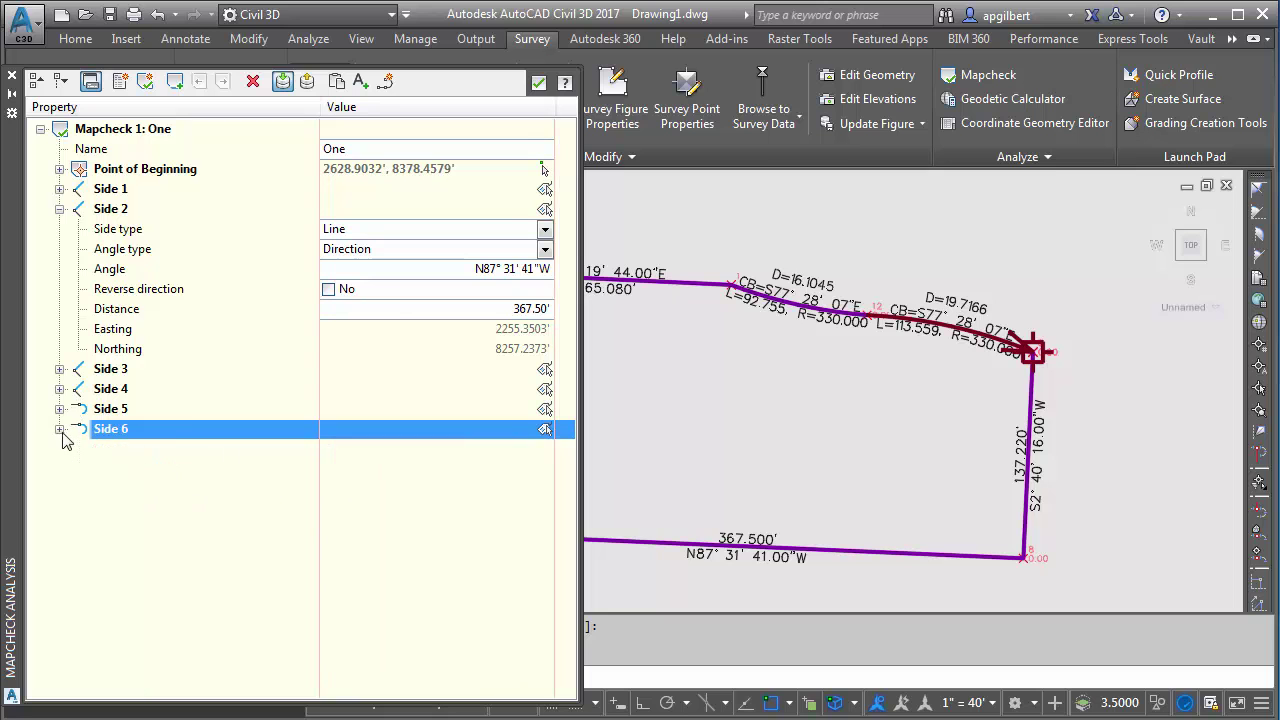
drag(320, 289, 329, 289)
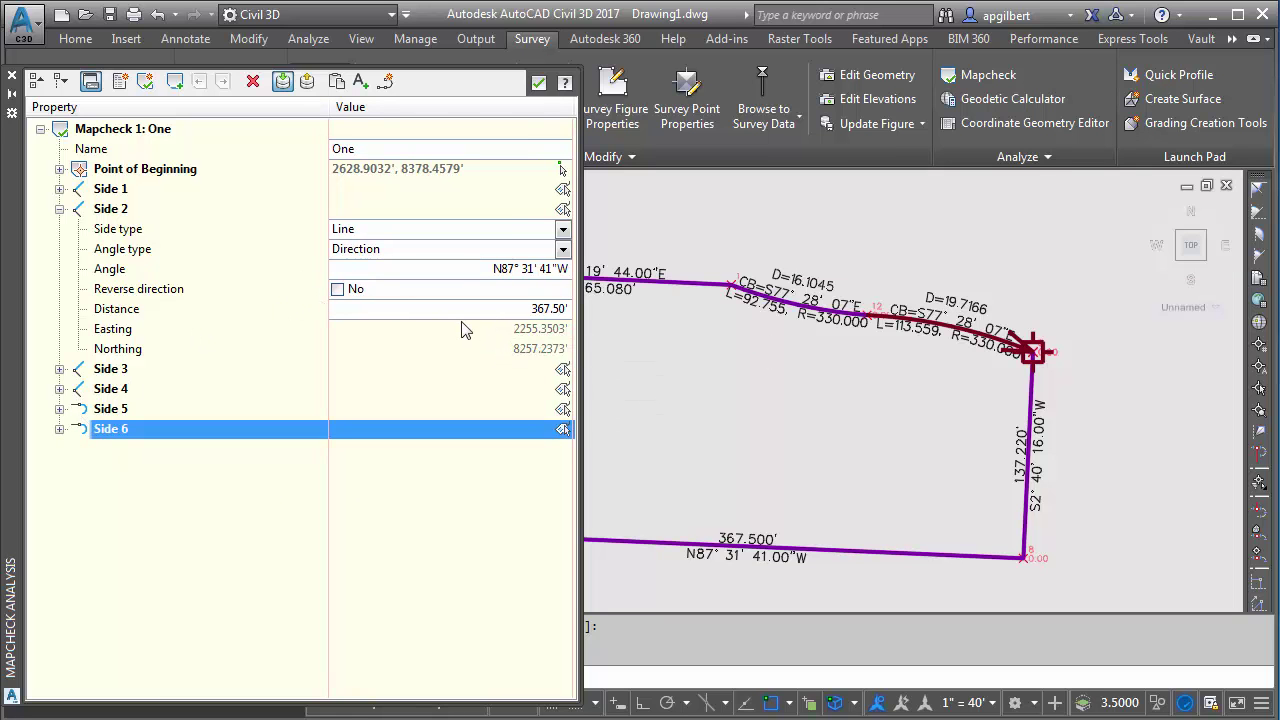
click(307, 82)
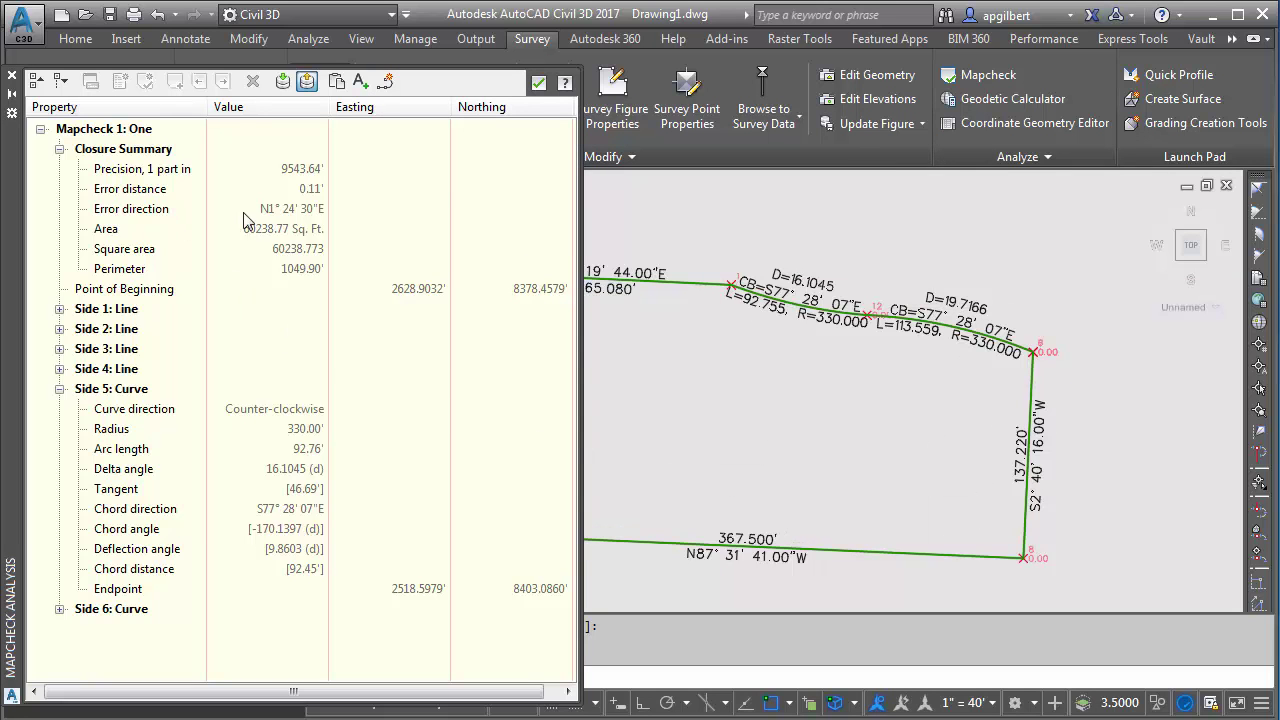
click(281, 82)
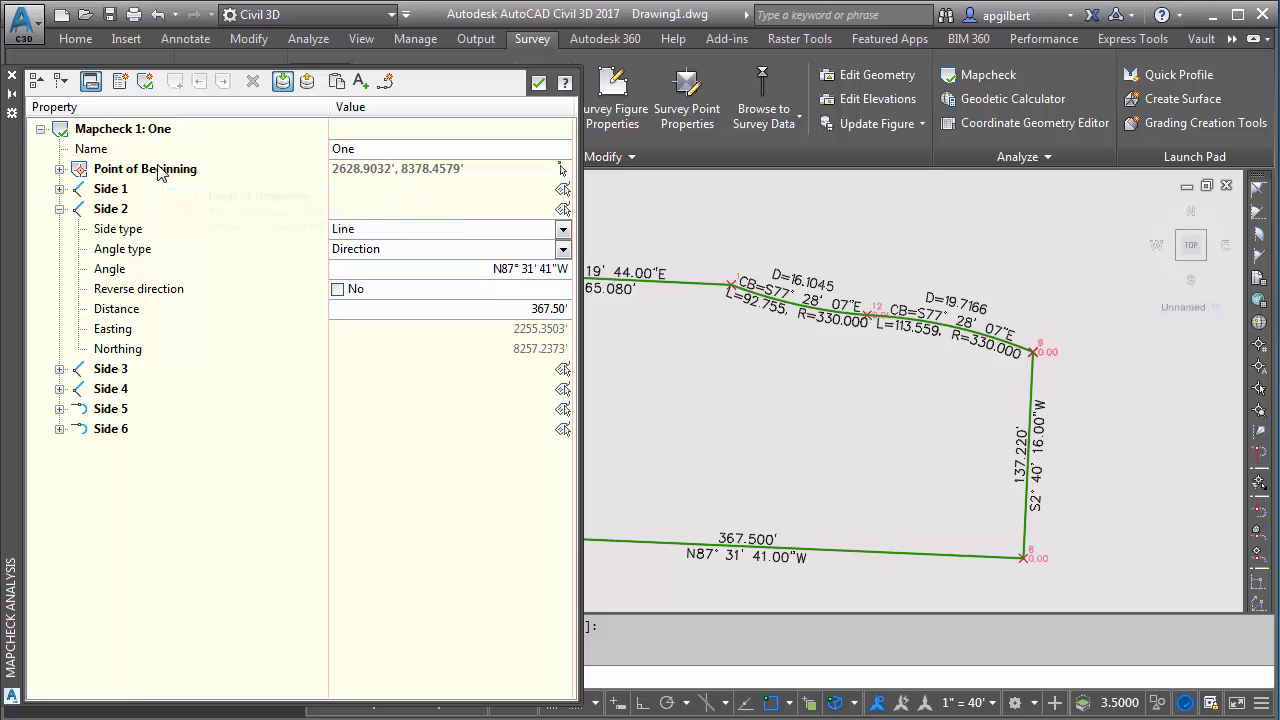
Run a compass-rule adjustment on mapcheck One with angle balance and mapcheck update turned off
click(141, 134)
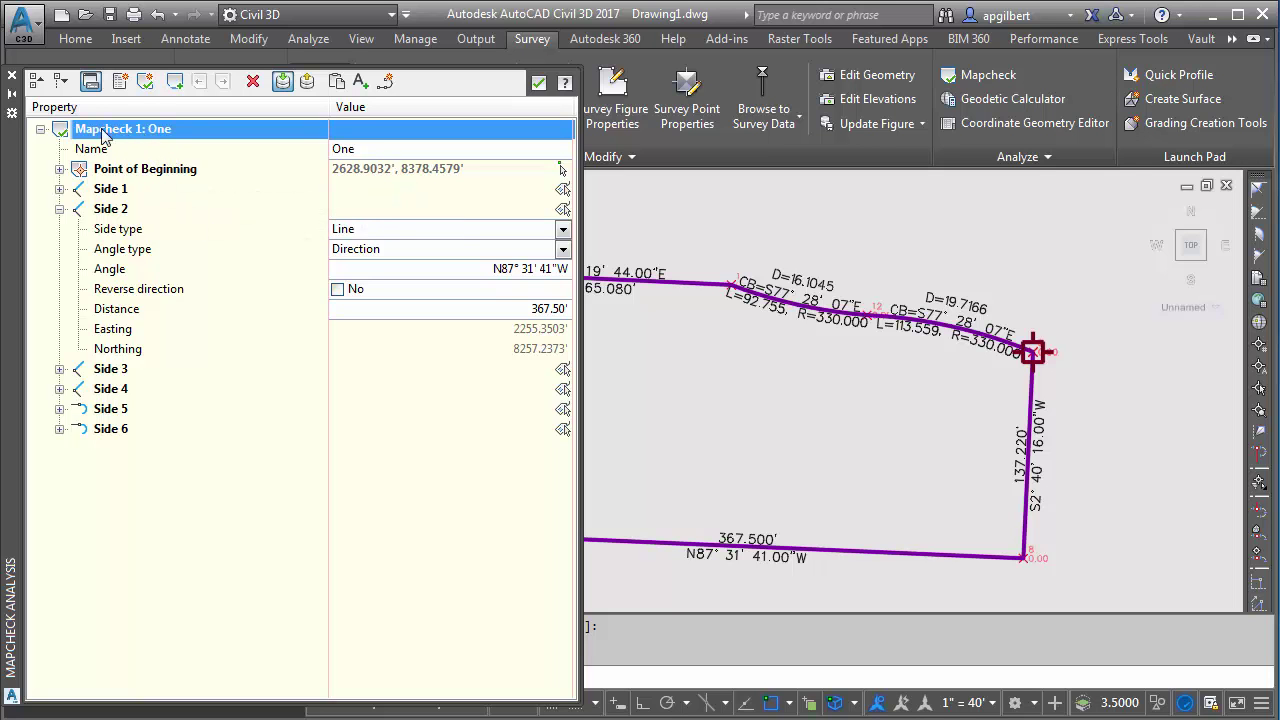
right_click(118, 135)
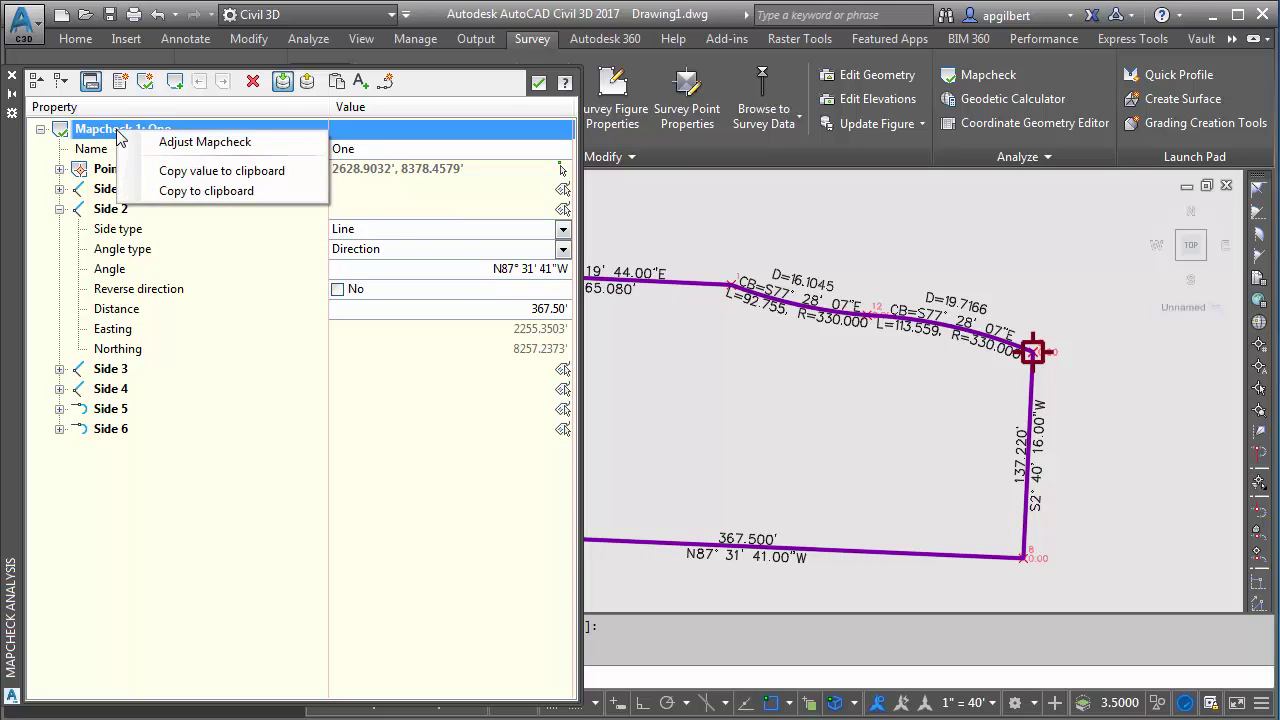
click(174, 139)
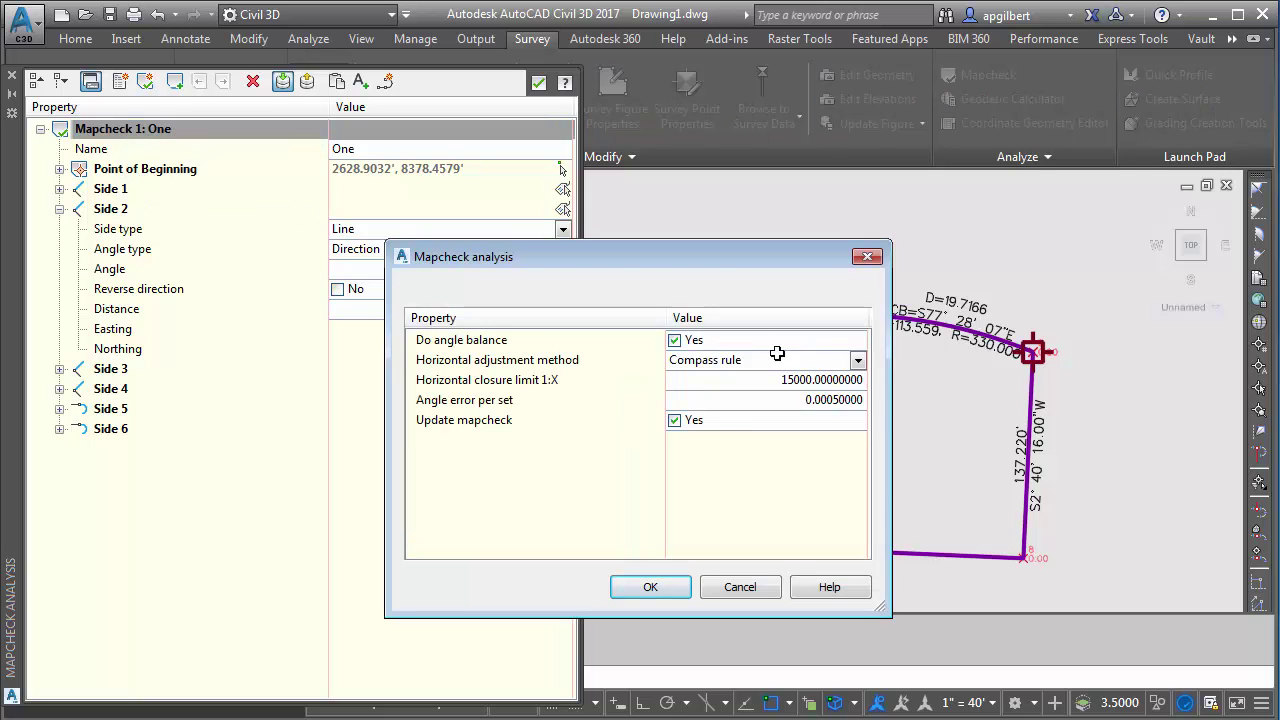
click(686, 341)
click(674, 420)
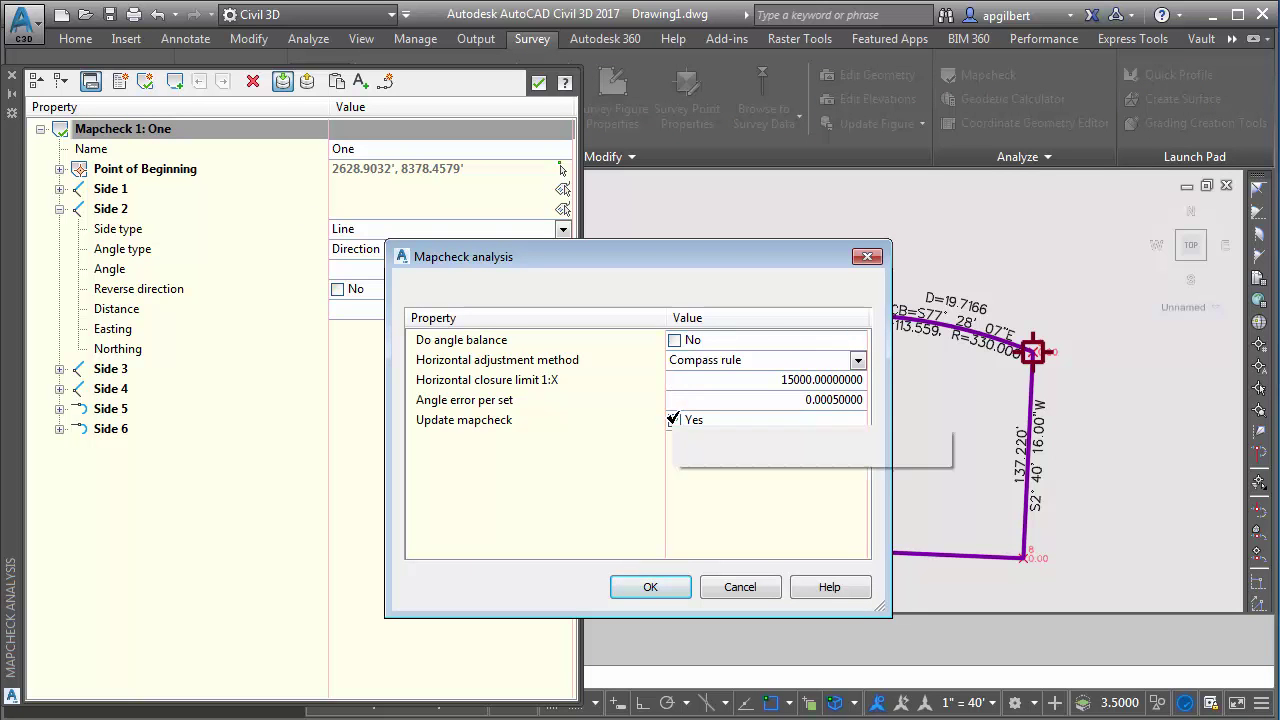
click(787, 381)
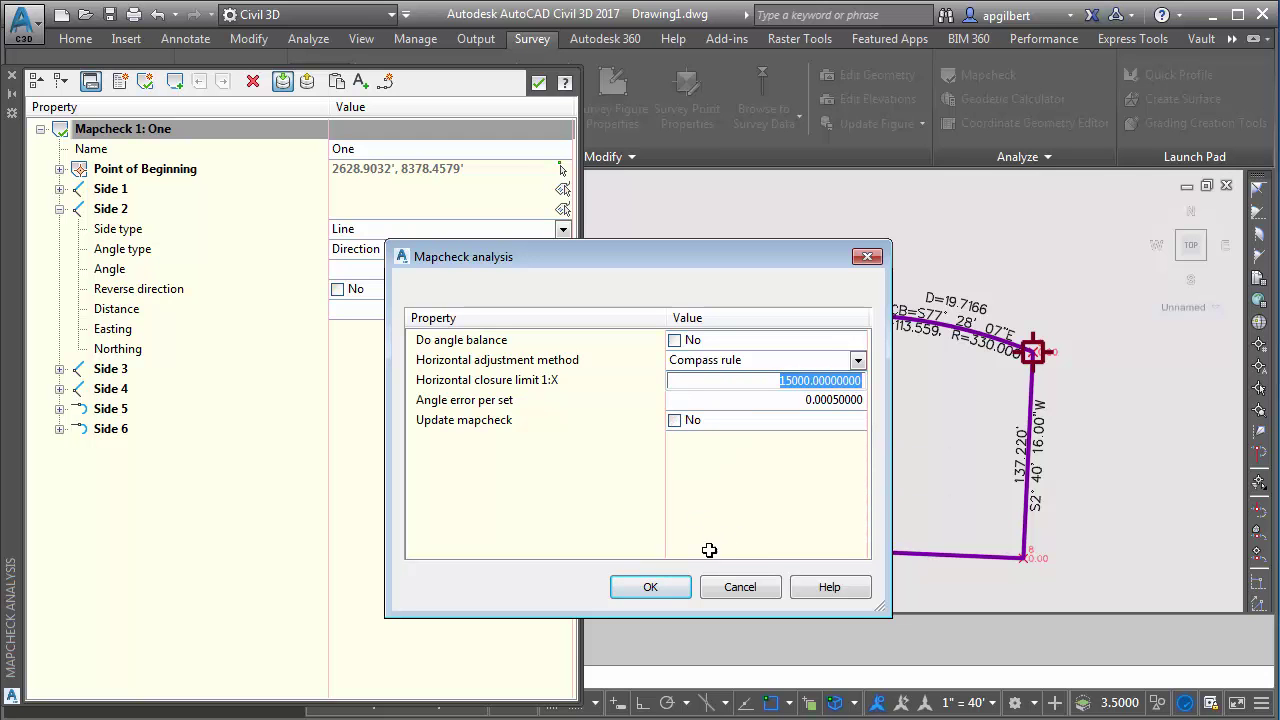
click(652, 587)
drag(595, 226, 530, 101)
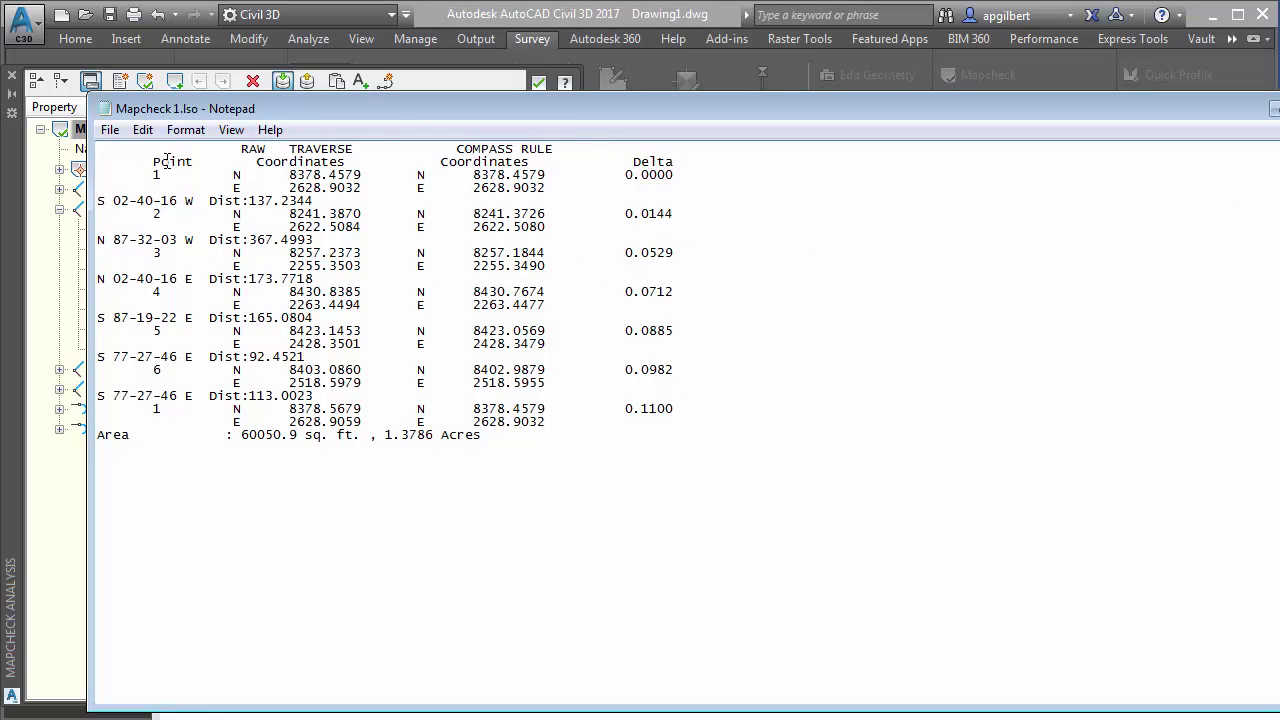
Close the Mapcheck .lso and Raw Closure .trv reports and dismiss the 1:15000 limit warning
double_click(103, 113)
drag(370, 239, 325, 90)
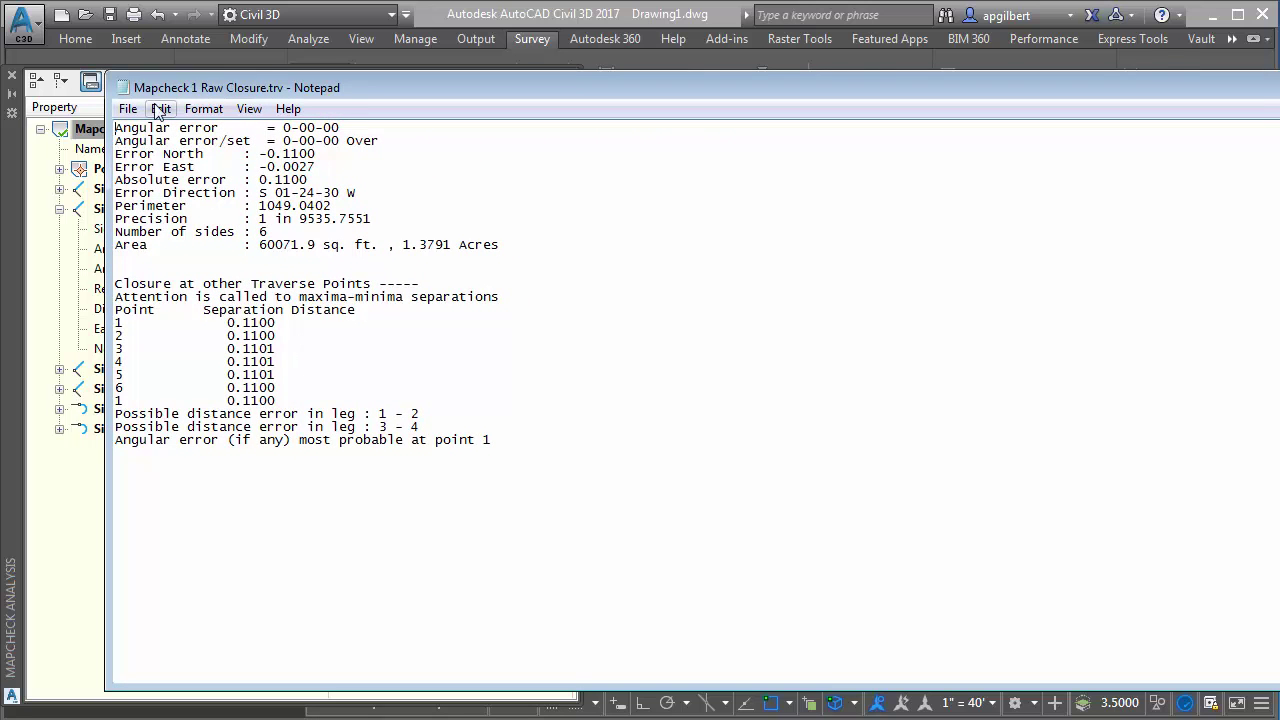
double_click(123, 88)
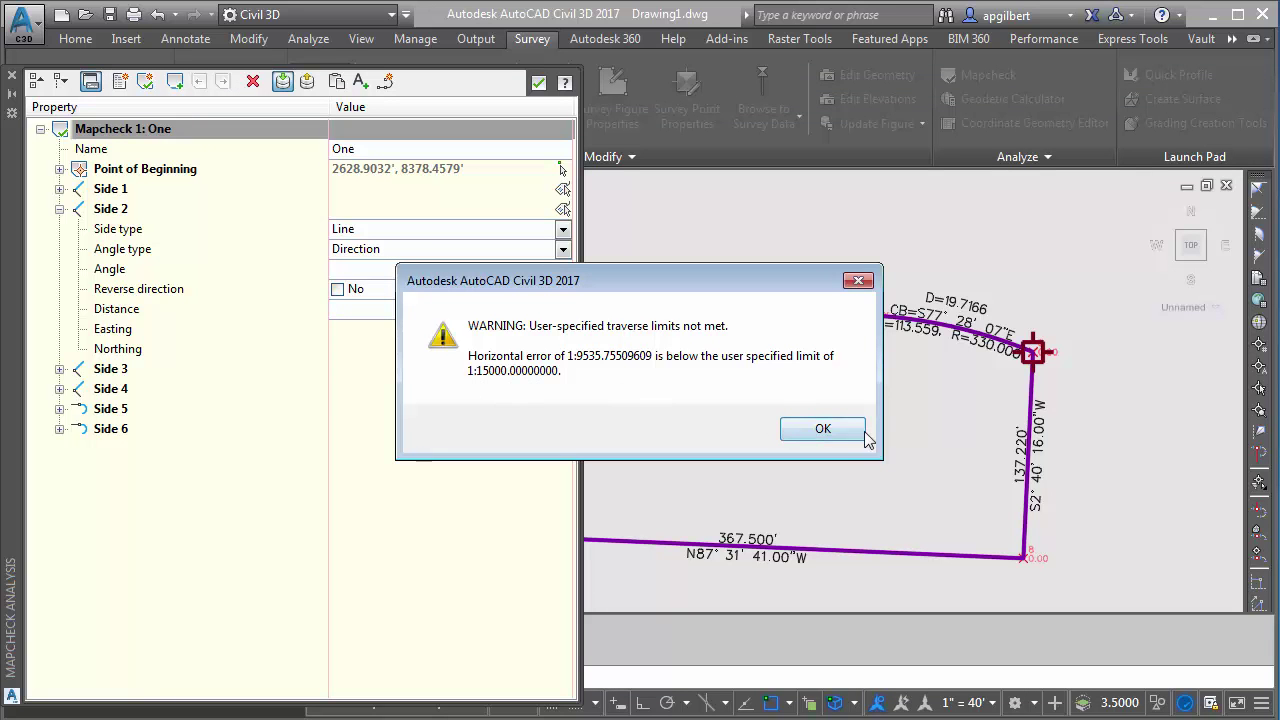
click(824, 430)
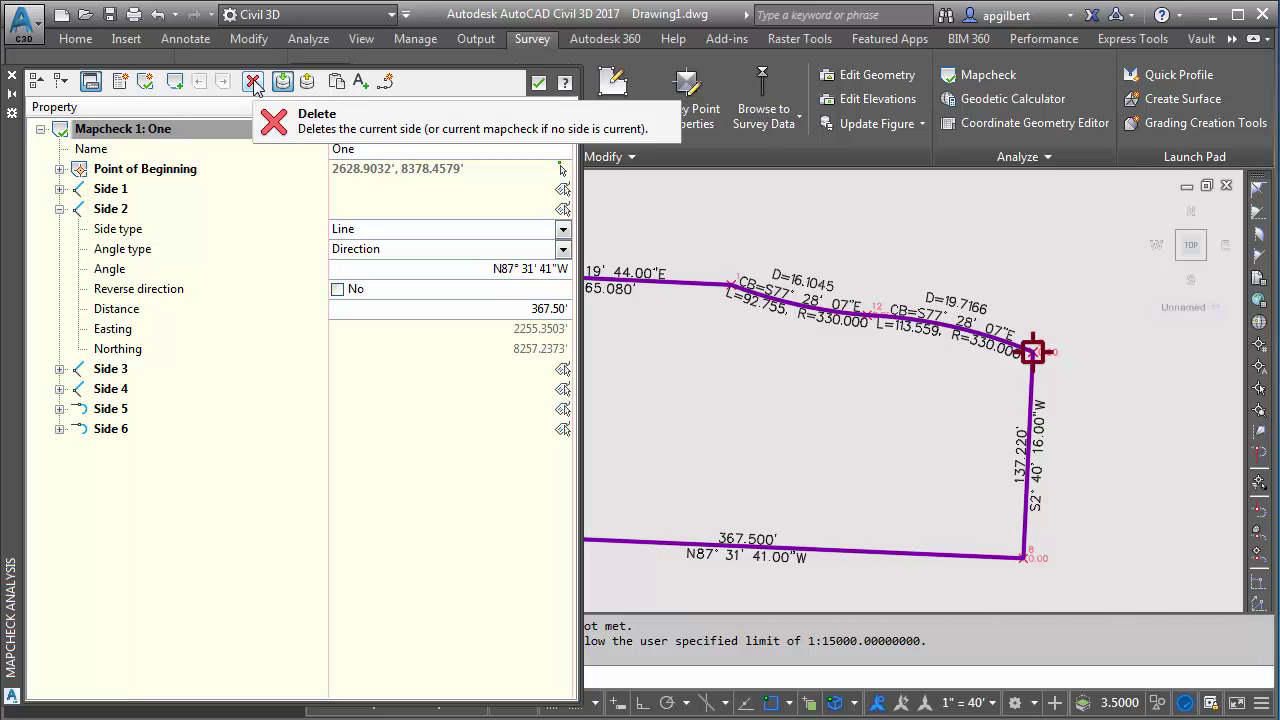
Delete mapcheck One and pan the drawing to bring the second parcel into view
click(253, 83)
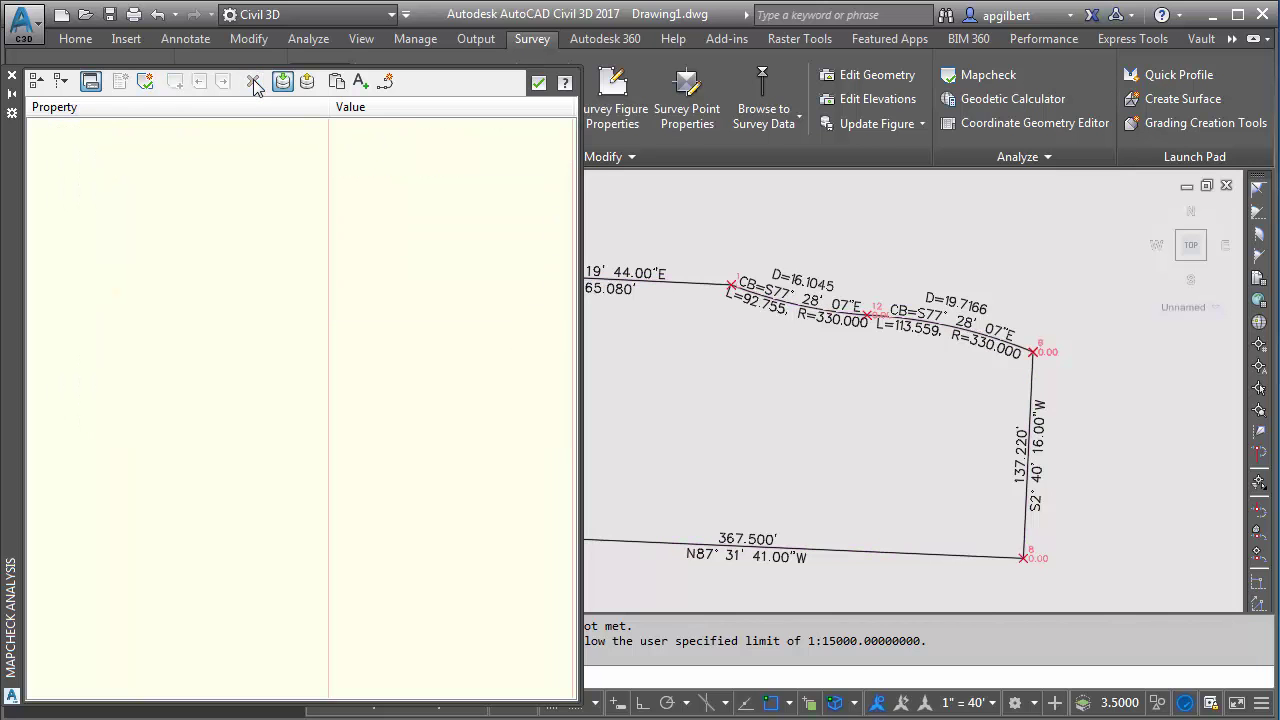
scroll(708, 340, down, 3)
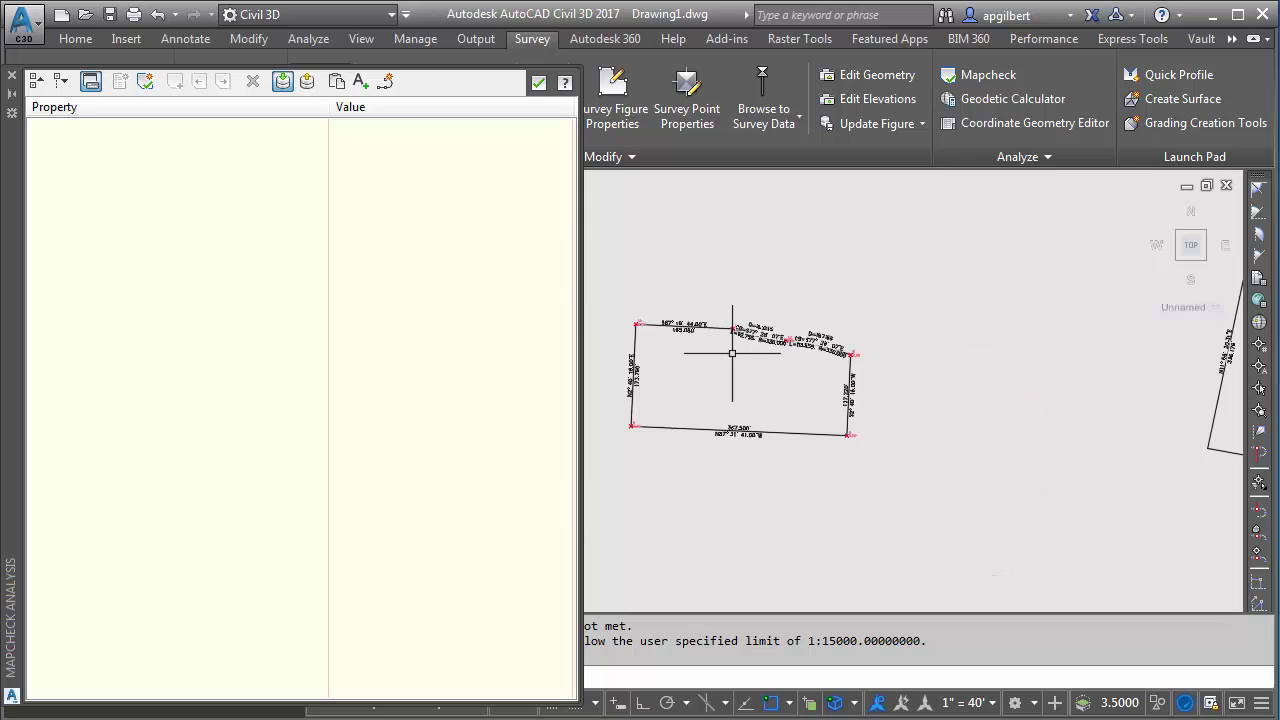
scroll(766, 360, up, 2)
middle_drag(881, 403, 634, 406)
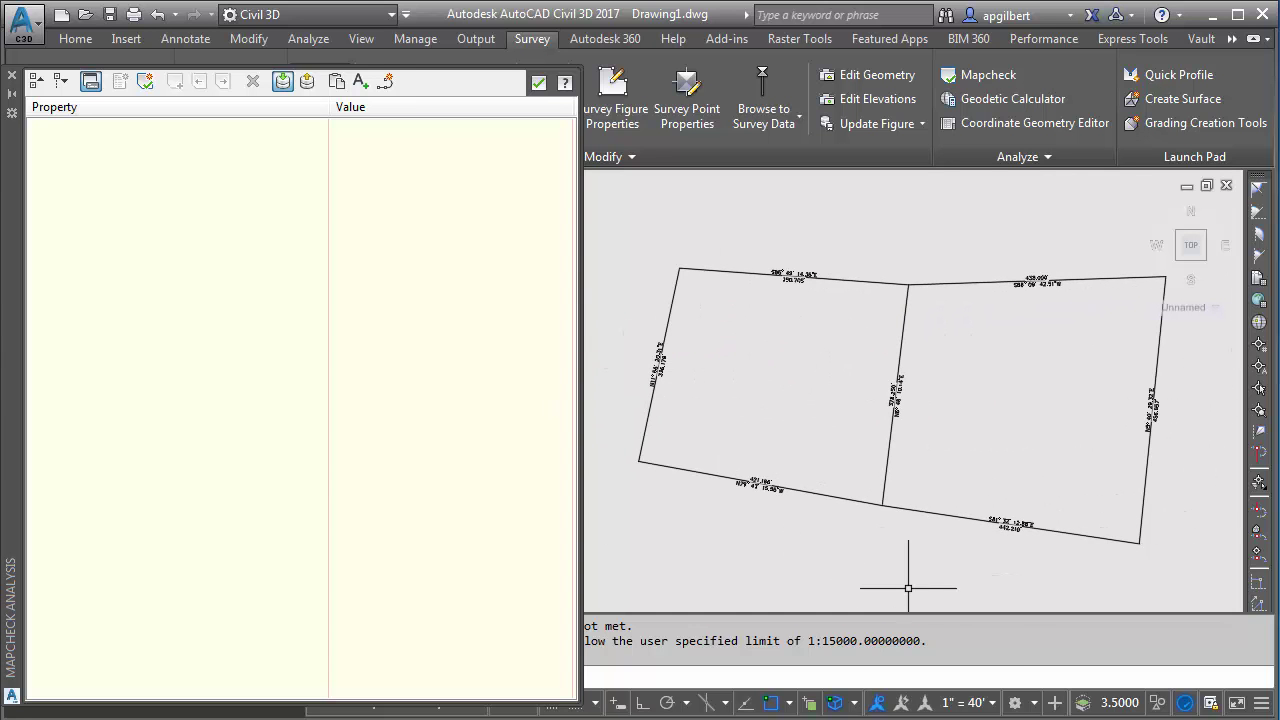
Change the annotation scale to 1" = 60', then to 1" = 80'
click(991, 704)
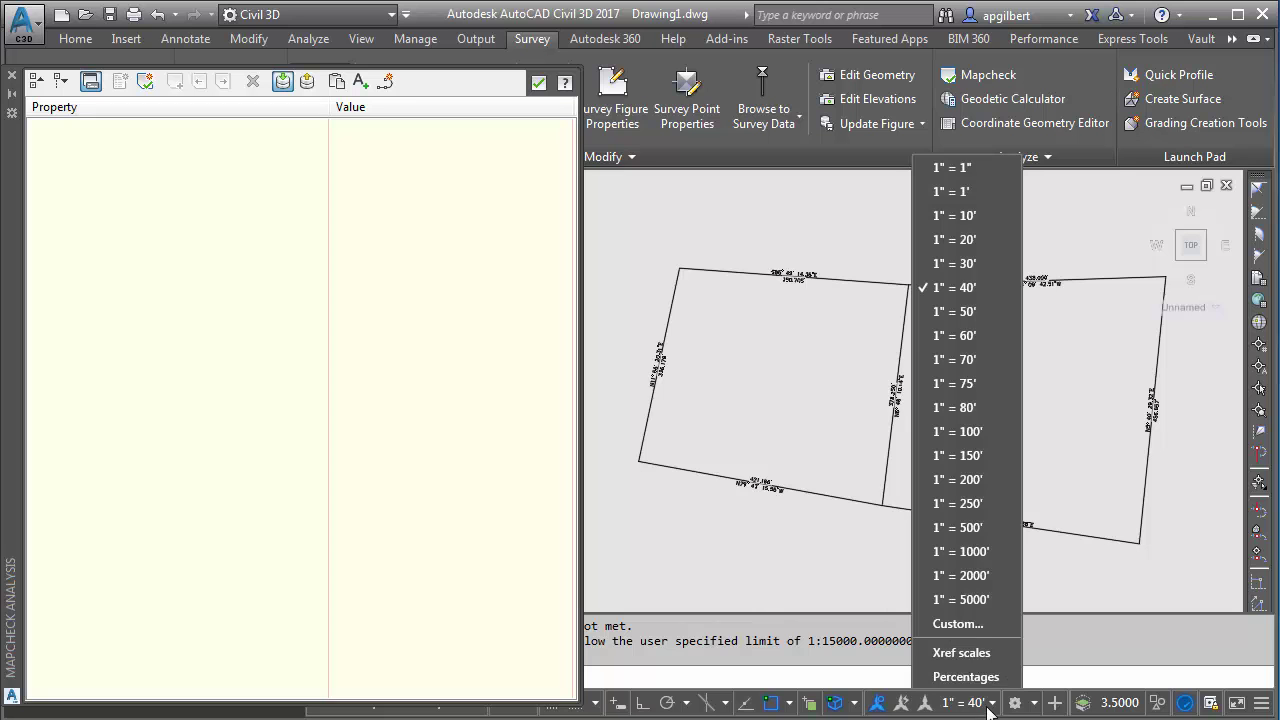
click(950, 335)
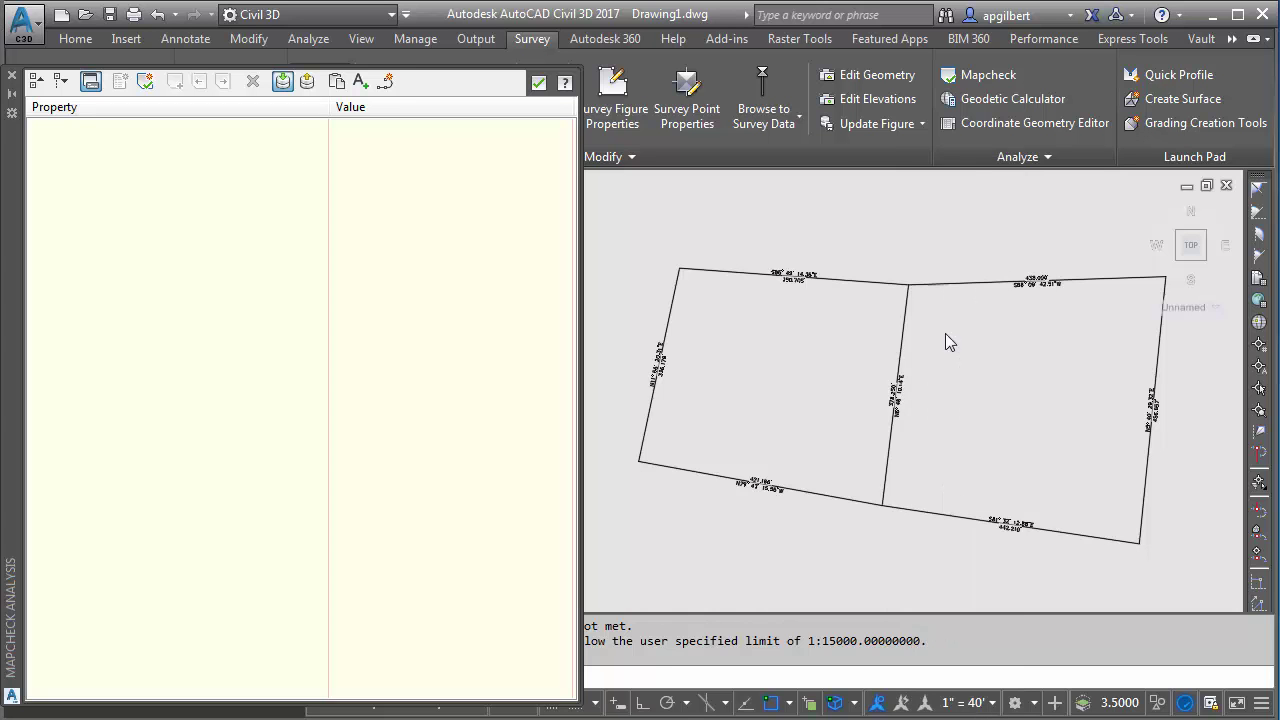
click(970, 705)
click(955, 408)
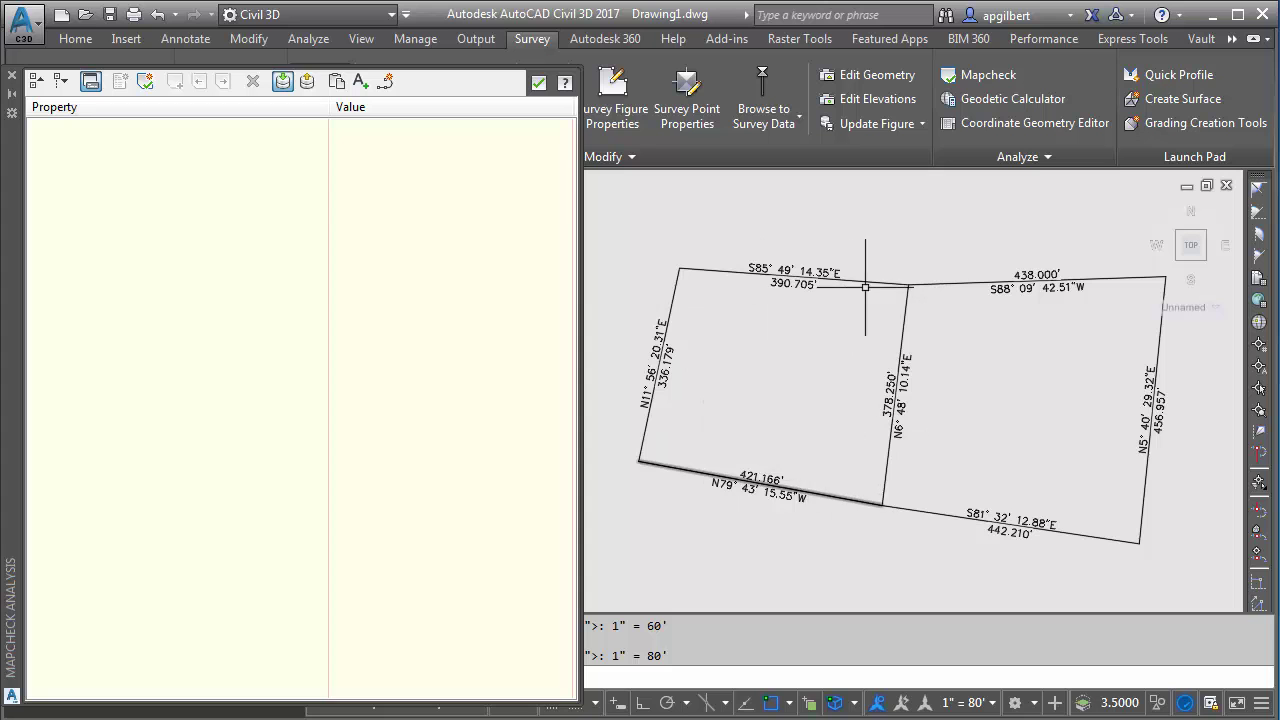
Create a mapcheck named test beginning at the left parcel's northwest corner (3306.0717', 8548.5359')
click(145, 81)
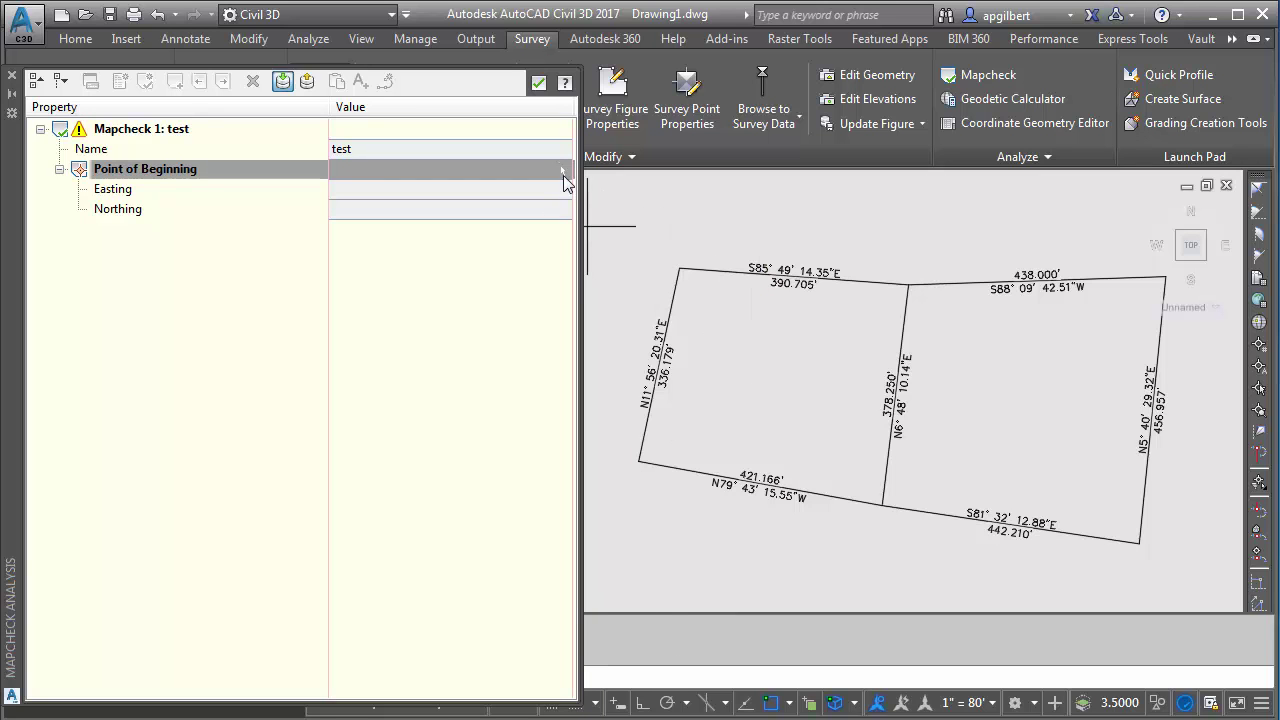
shift+right_click(697, 260)
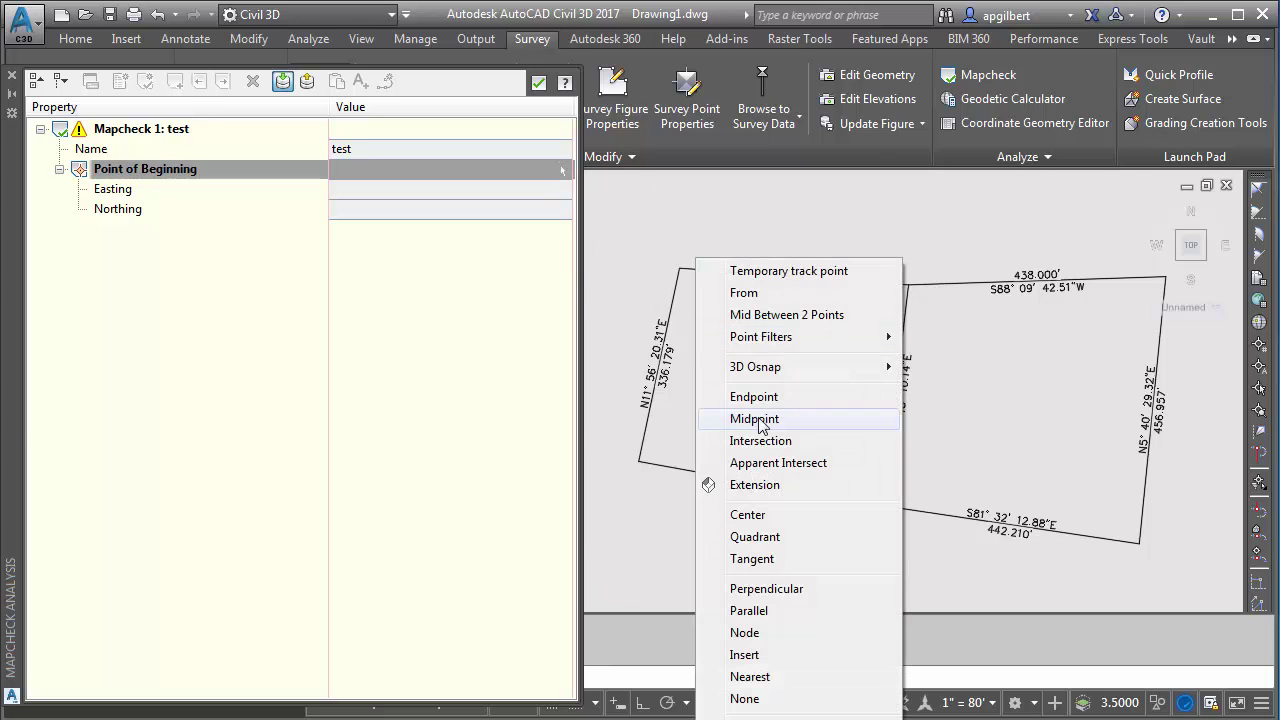
click(760, 400)
click(679, 267)
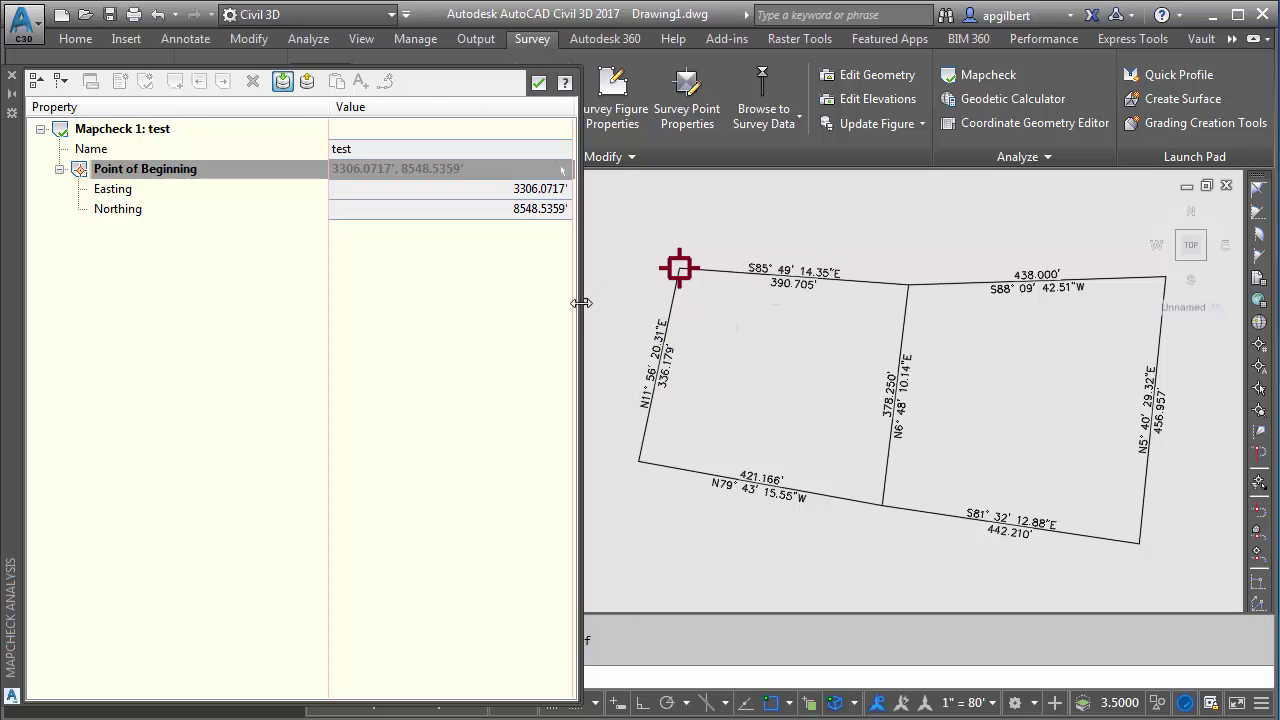
Add the S85° 49' 14.35"E and 378.250' side labels, reversing the 378.250' side
drag(581, 303, 331, 306)
click(795, 278)
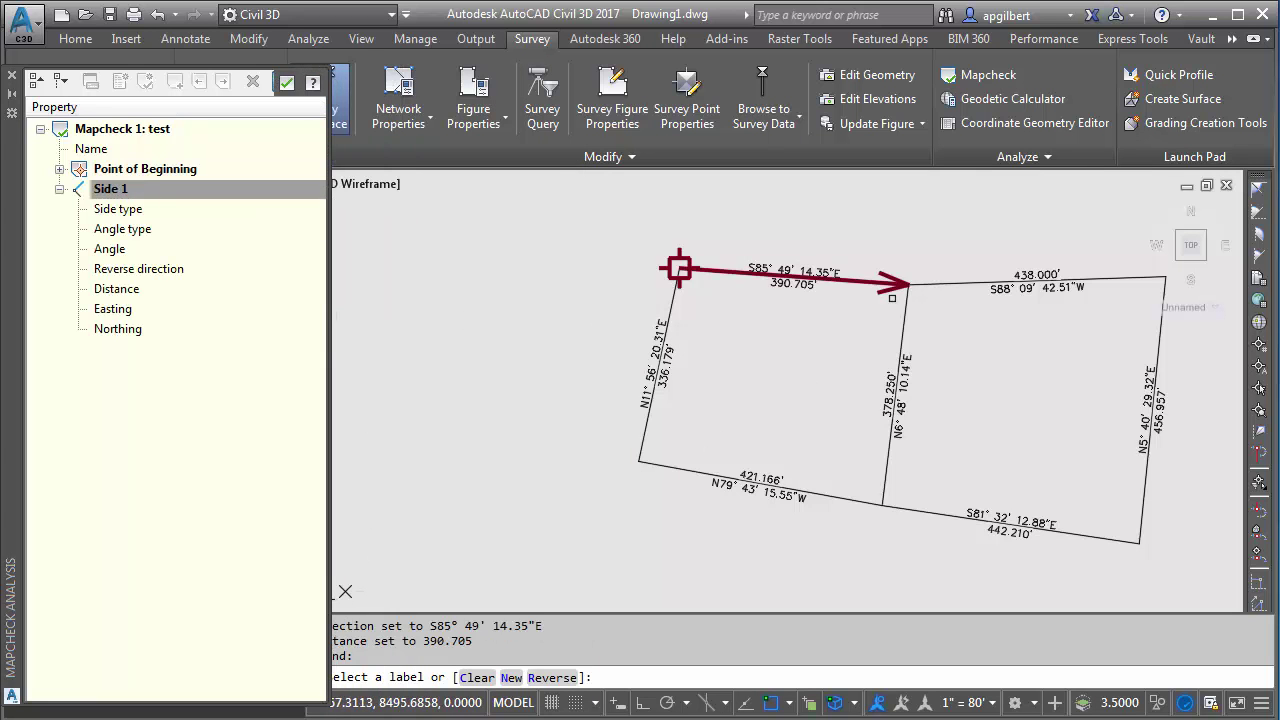
click(898, 392)
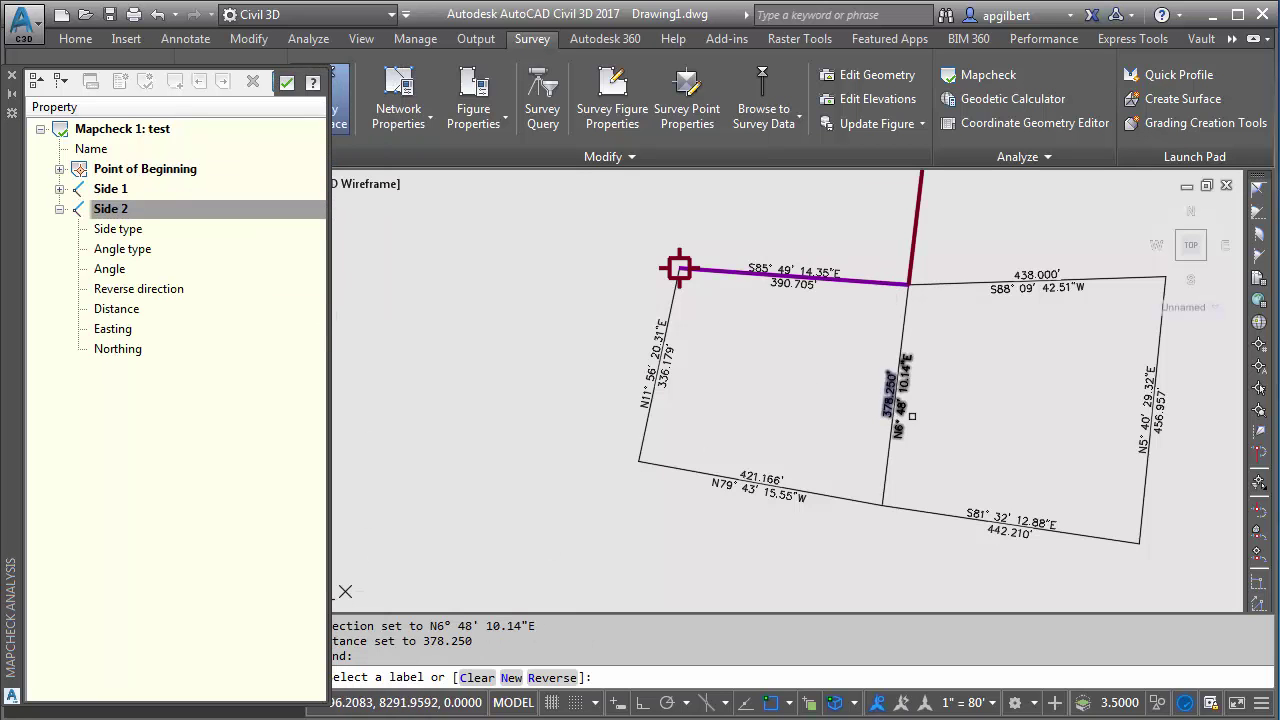
scroll(917, 415, up, 5)
scroll(906, 434, down, 5)
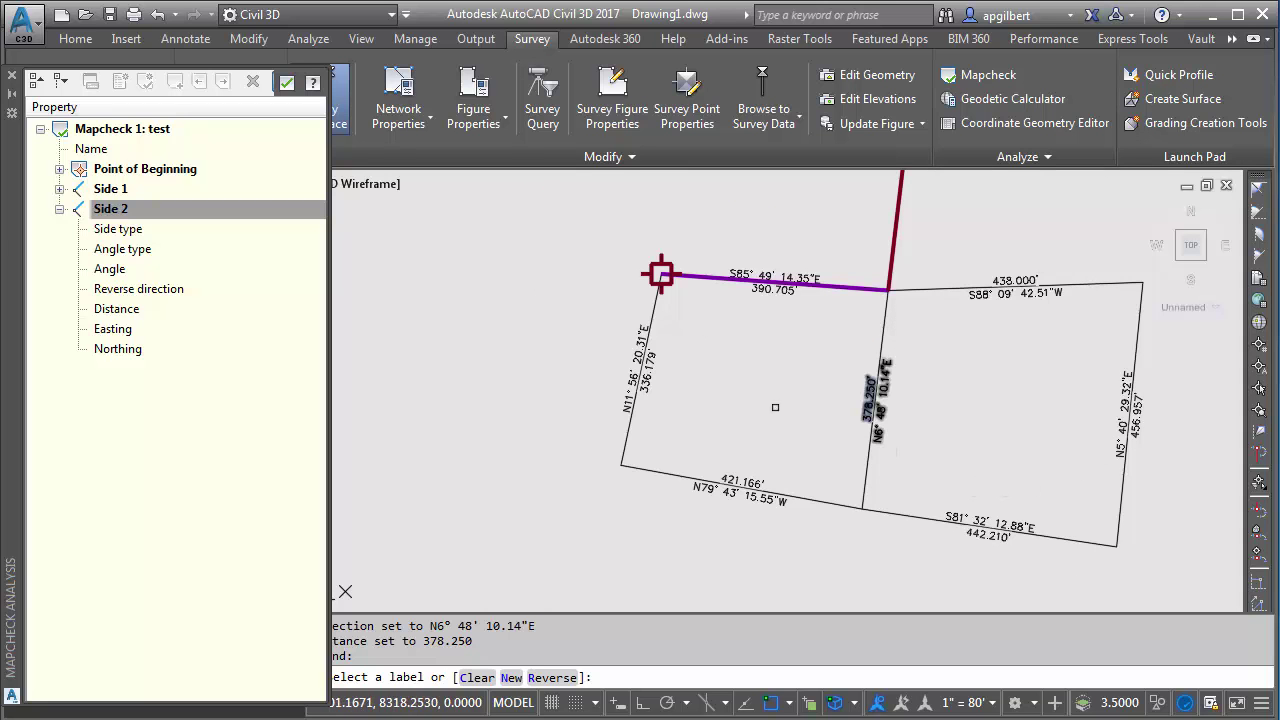
click(553, 678)
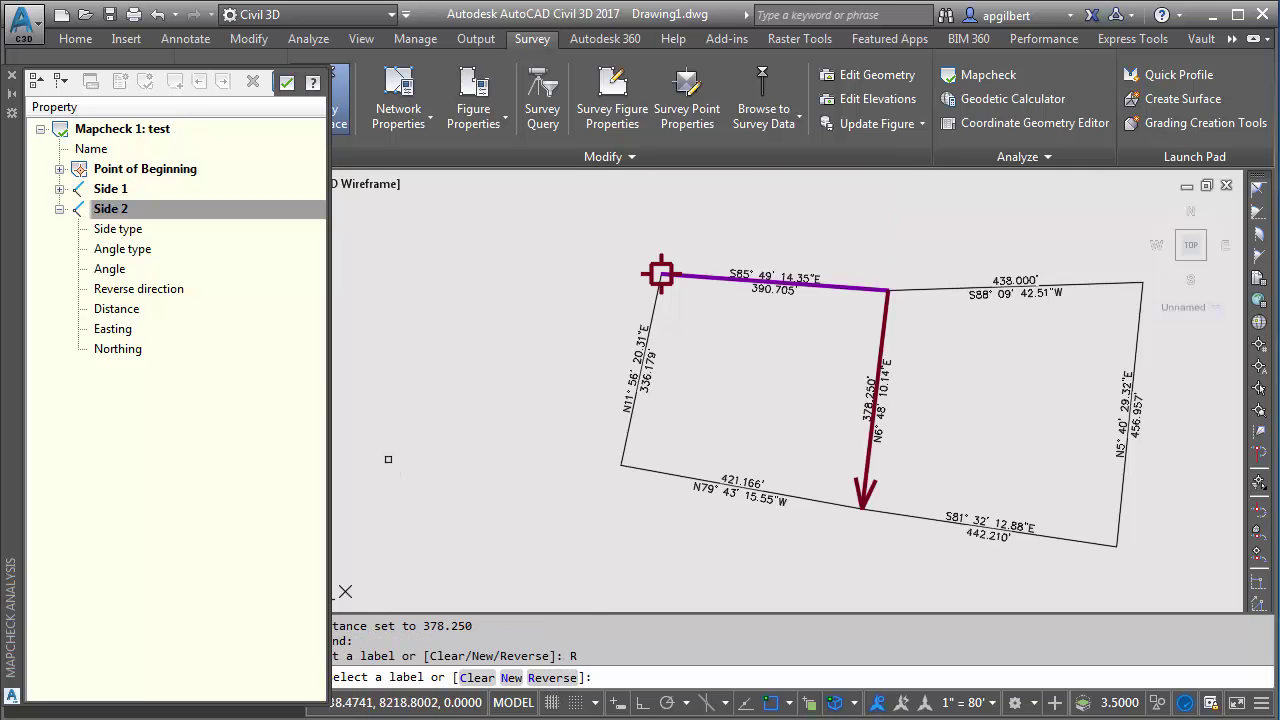
Add the N79° 43' 15.55"W and N11° 56' 20.31"E sides to close the traverse
drag(330, 387, 500, 397)
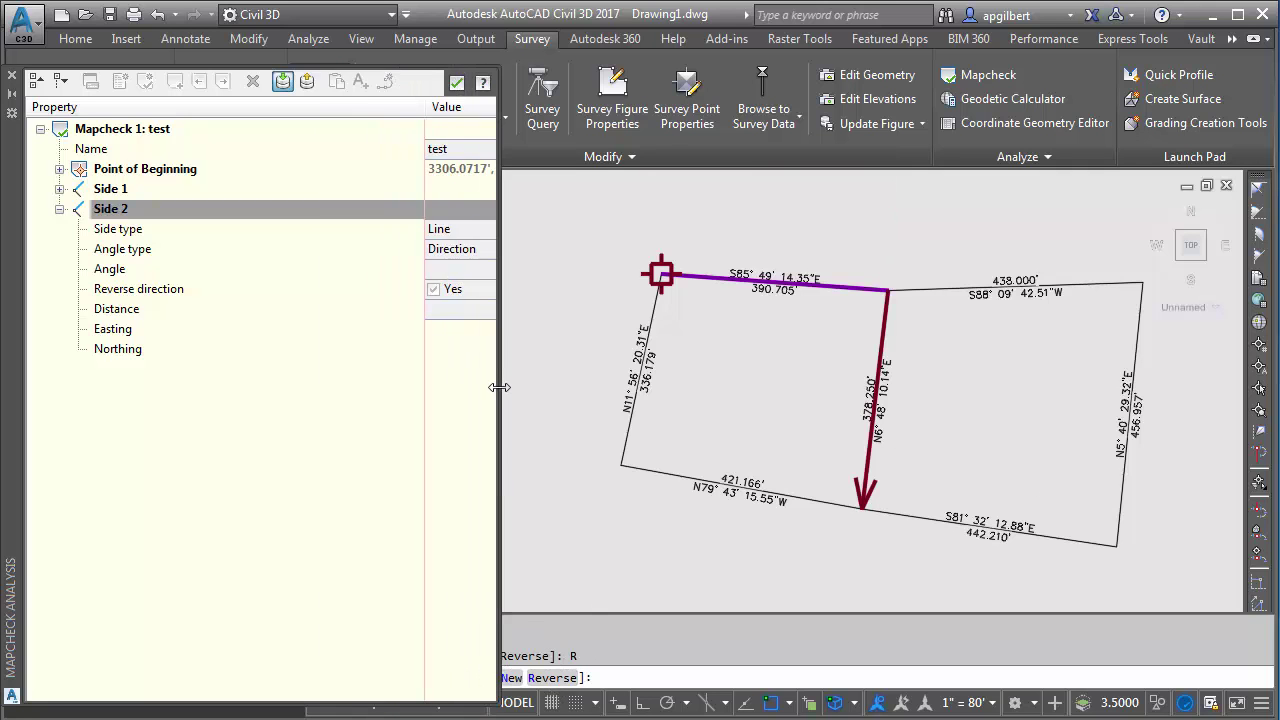
click(737, 492)
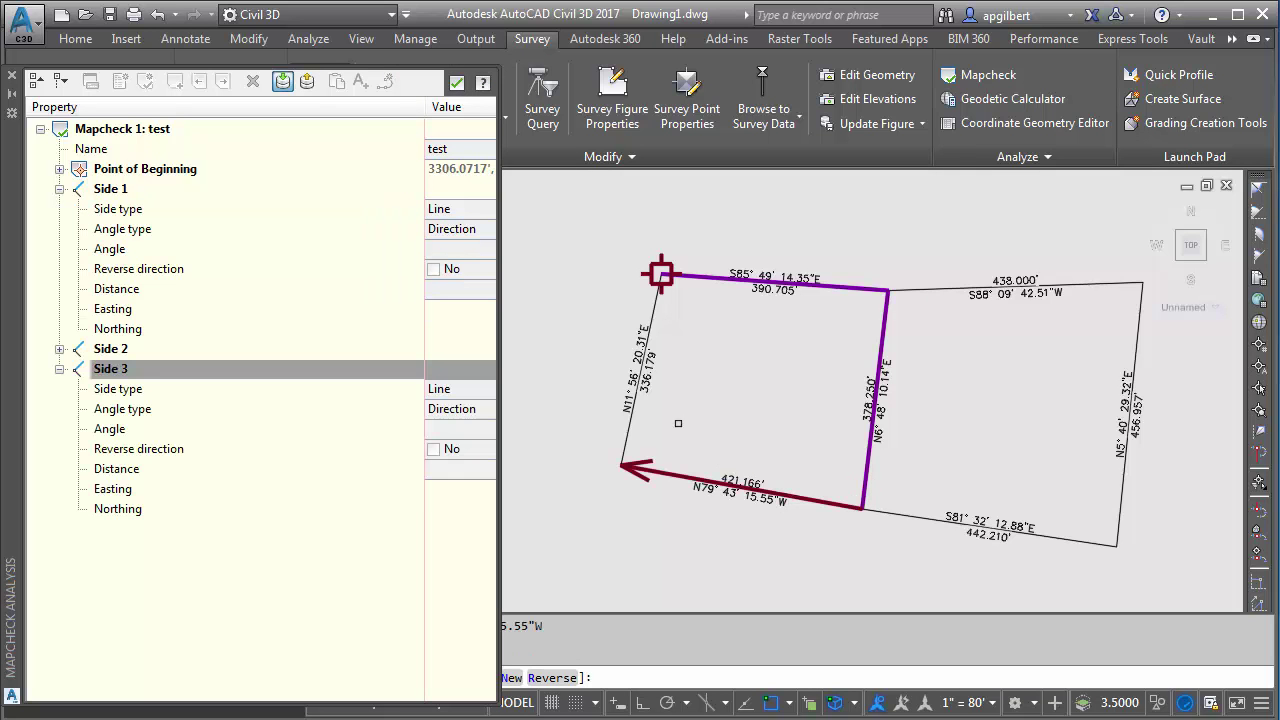
click(645, 372)
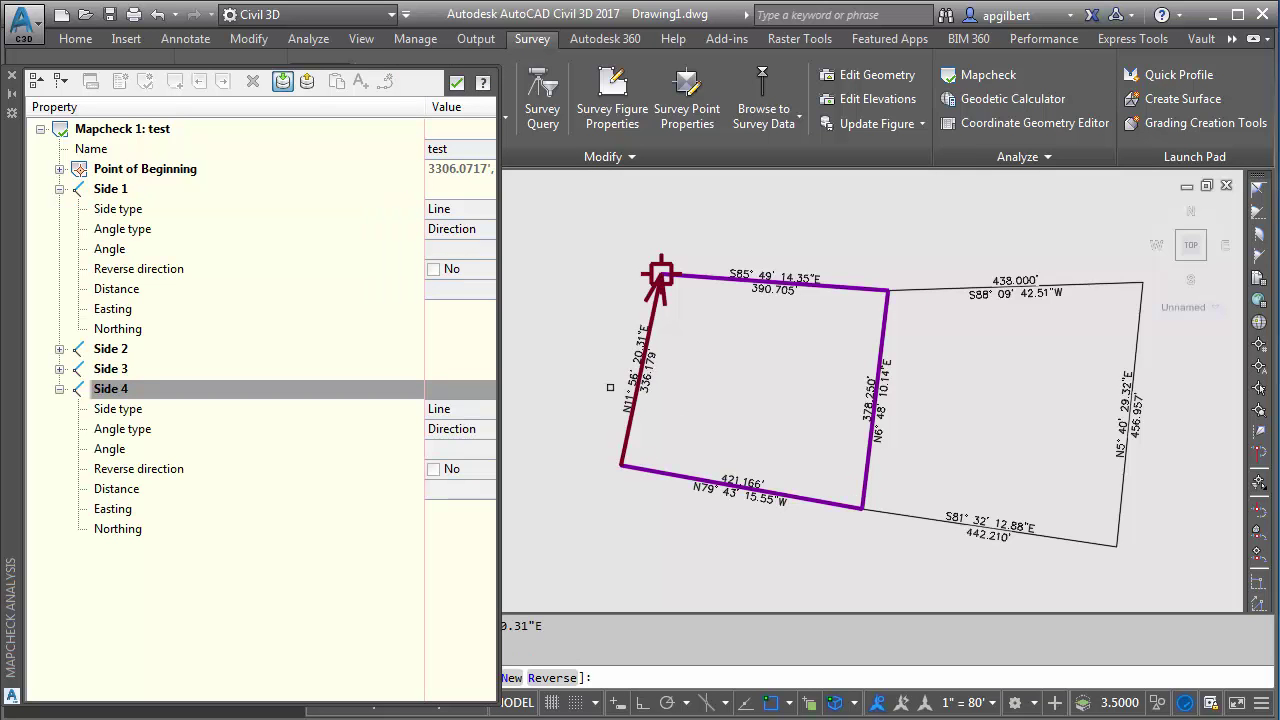
key(Return)
click(490, 385)
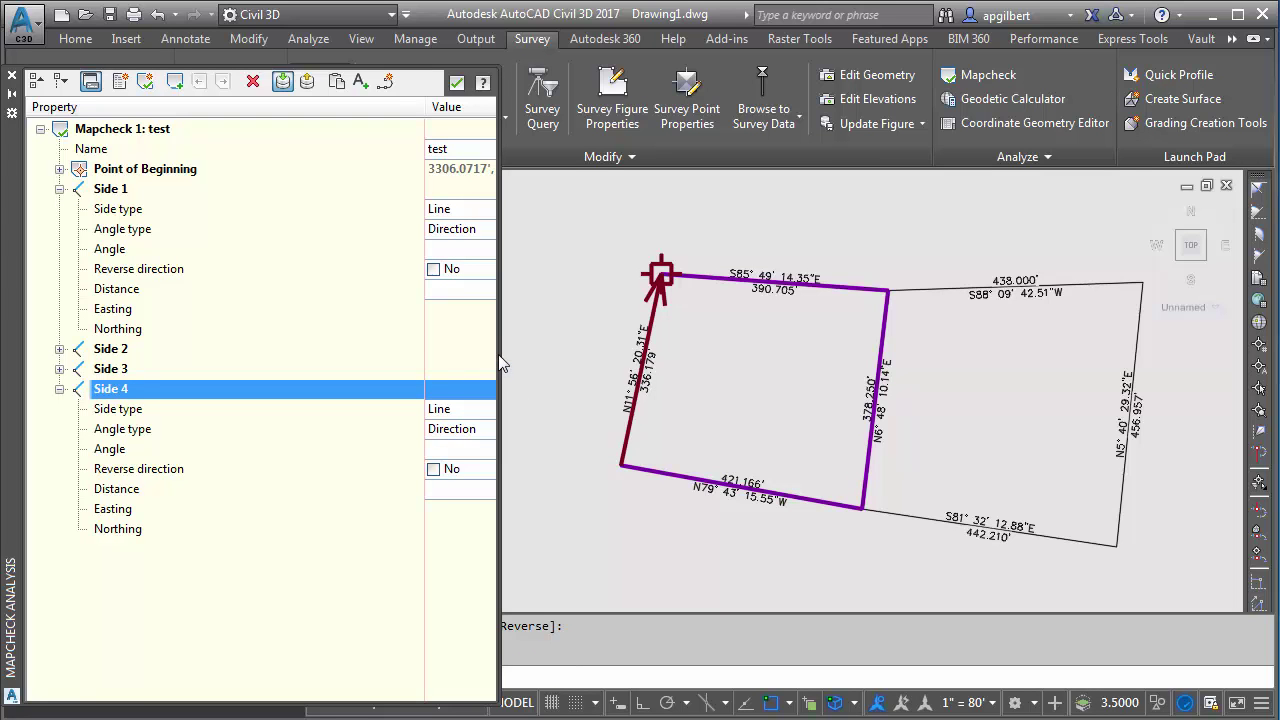
Close the Mapcheck Analysis palette and zoom in on survey points 4 and 5, which nearly coincide
click(11, 79)
scroll(458, 378, down, 3)
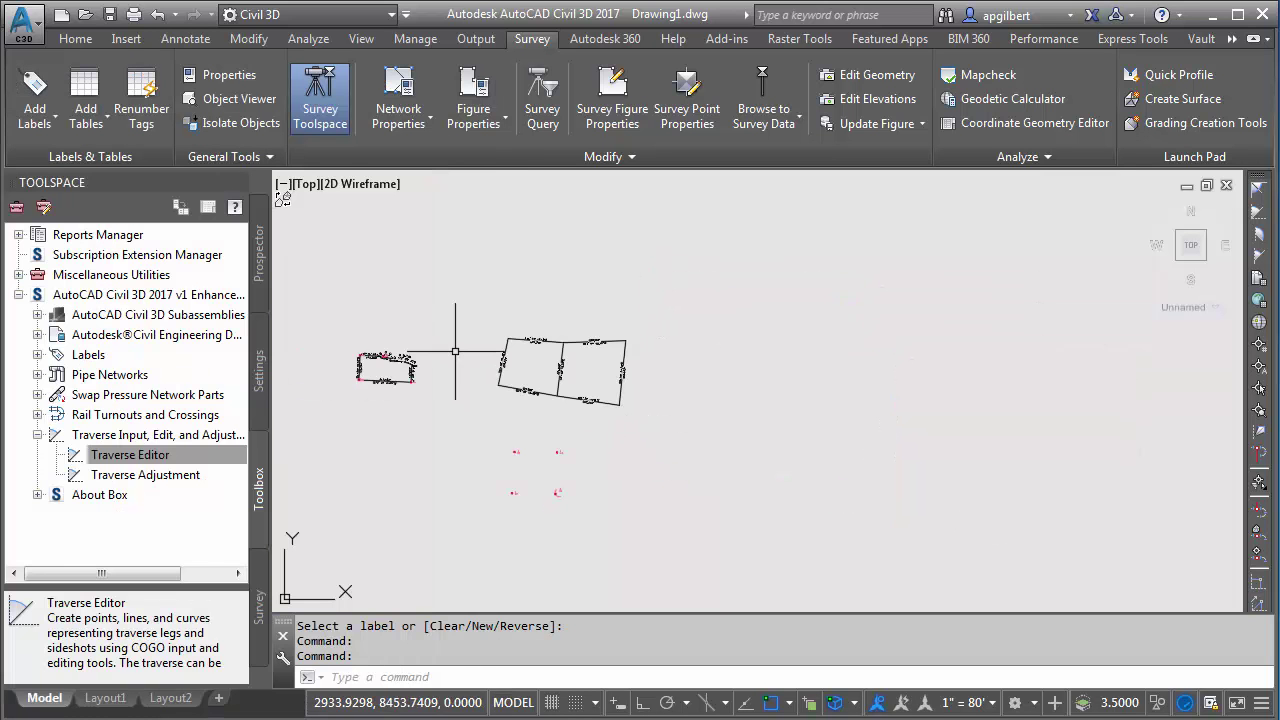
scroll(480, 470, up, 3)
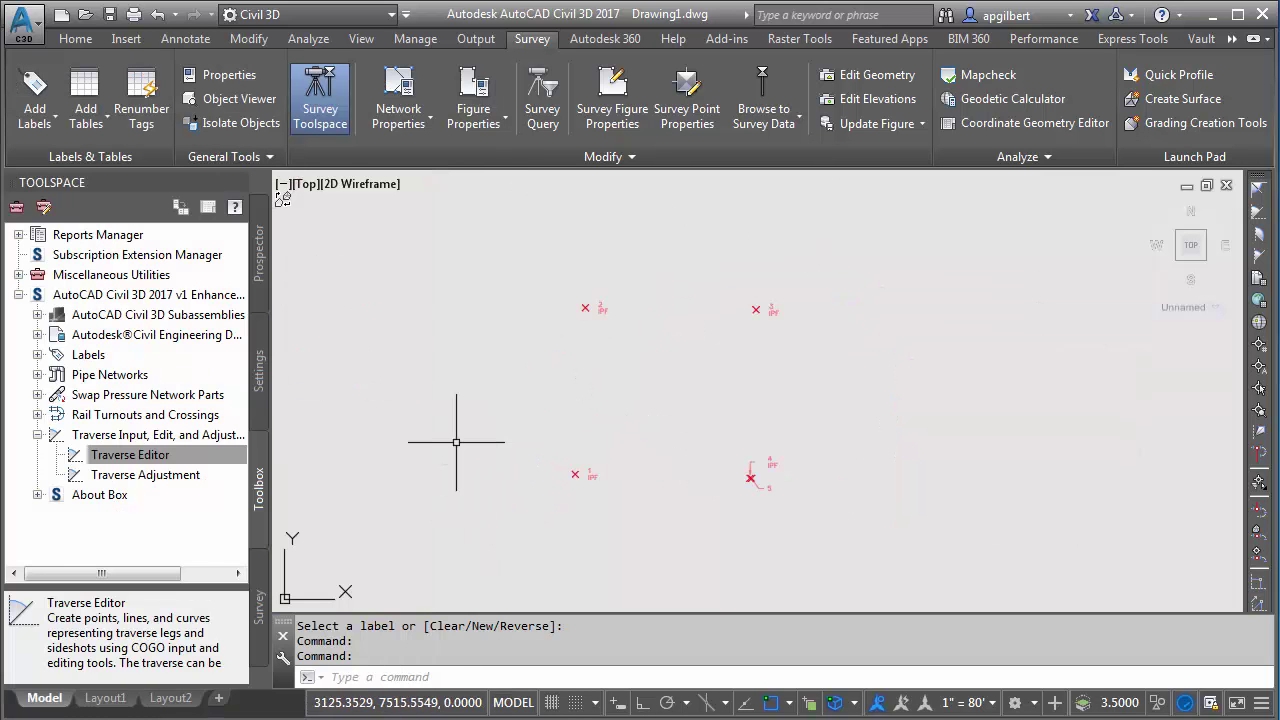
scroll(454, 441, up, 2)
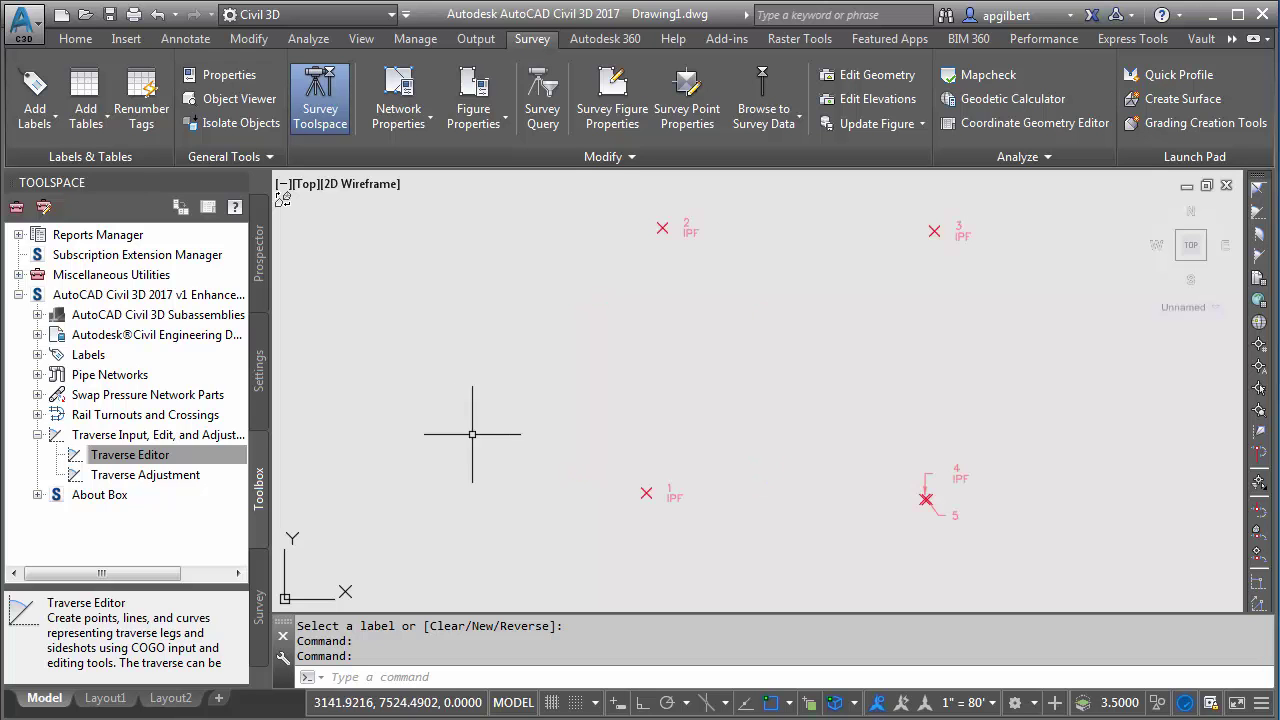
scroll(920, 498, up, 4)
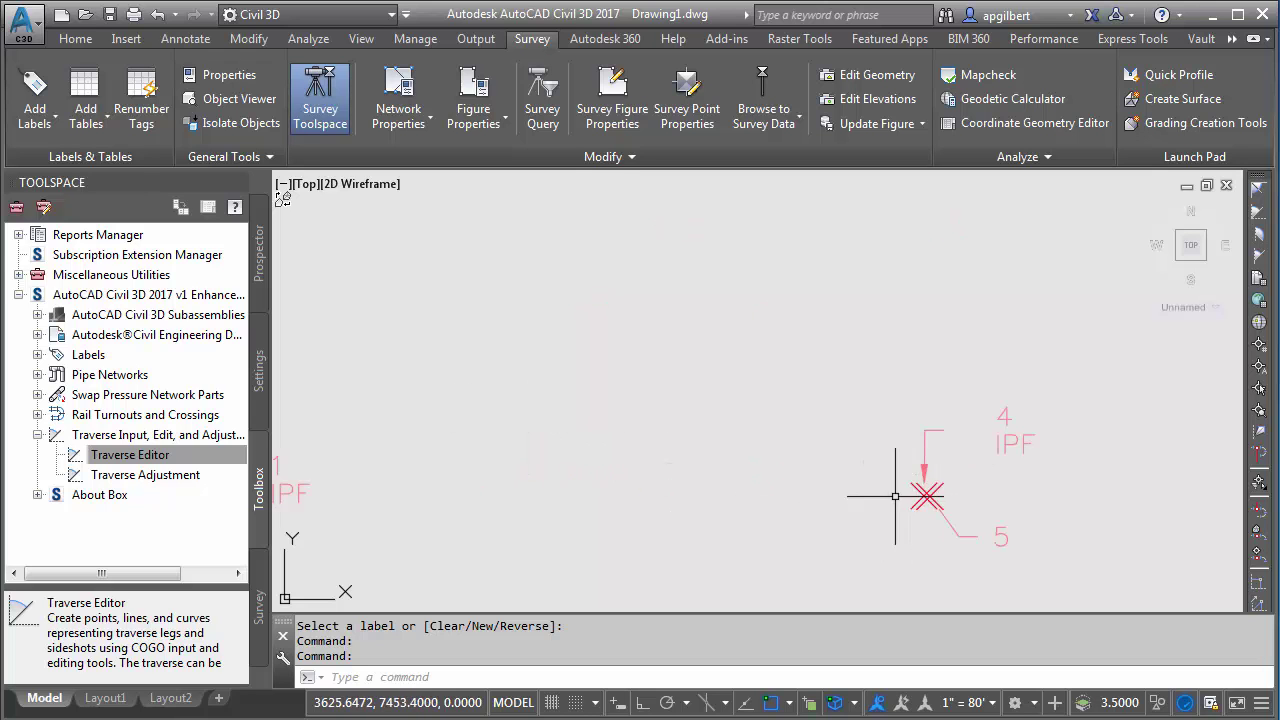
scroll(920, 498, up, 3)
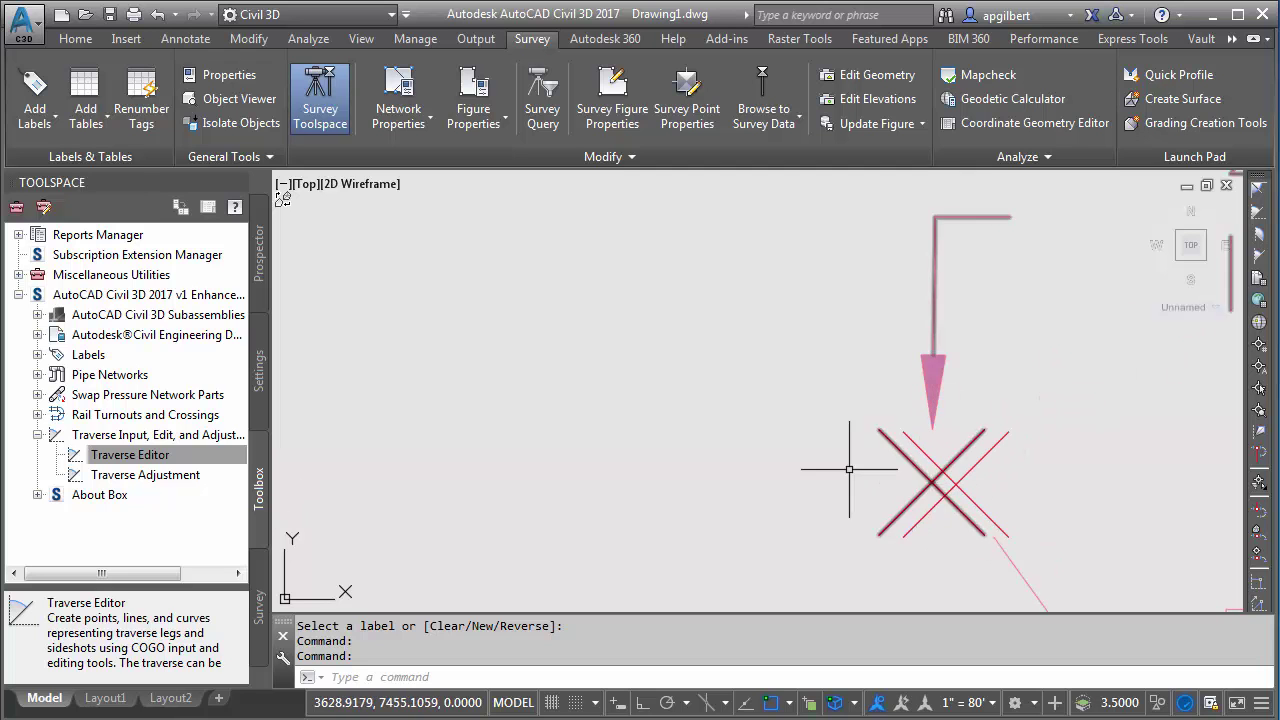
scroll(703, 434, down, 5)
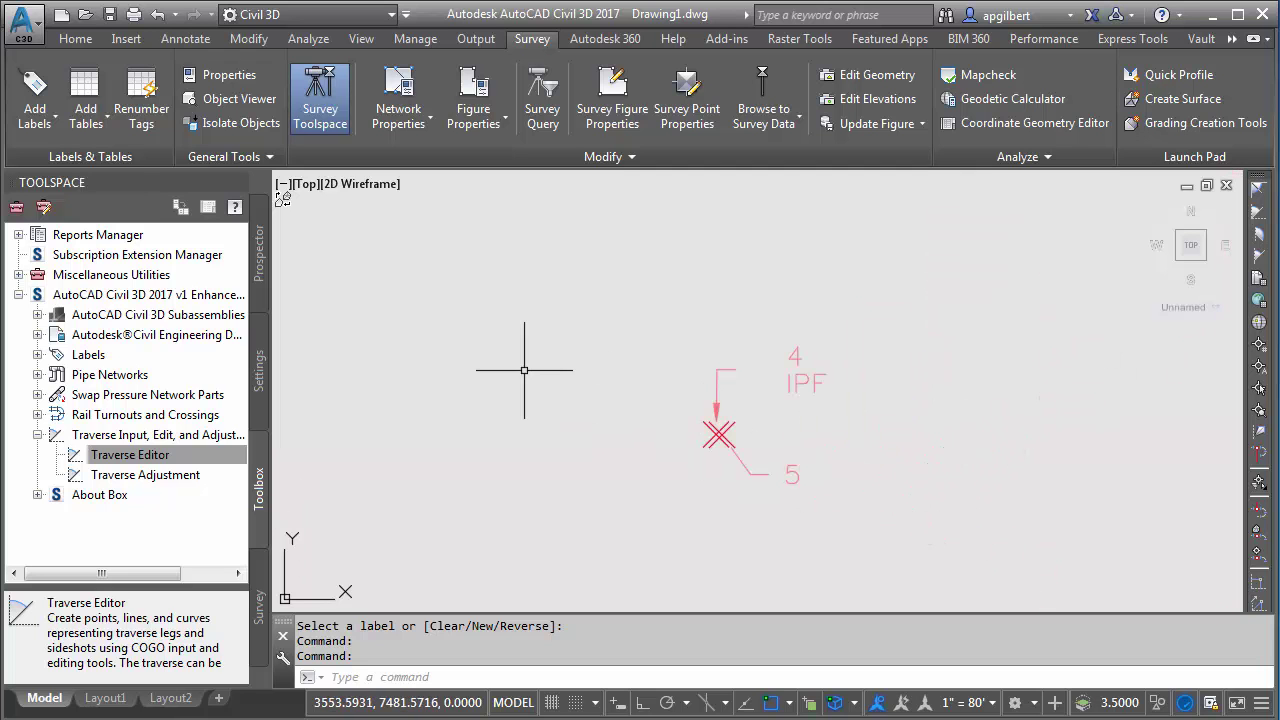
scroll(506, 360, down, 4)
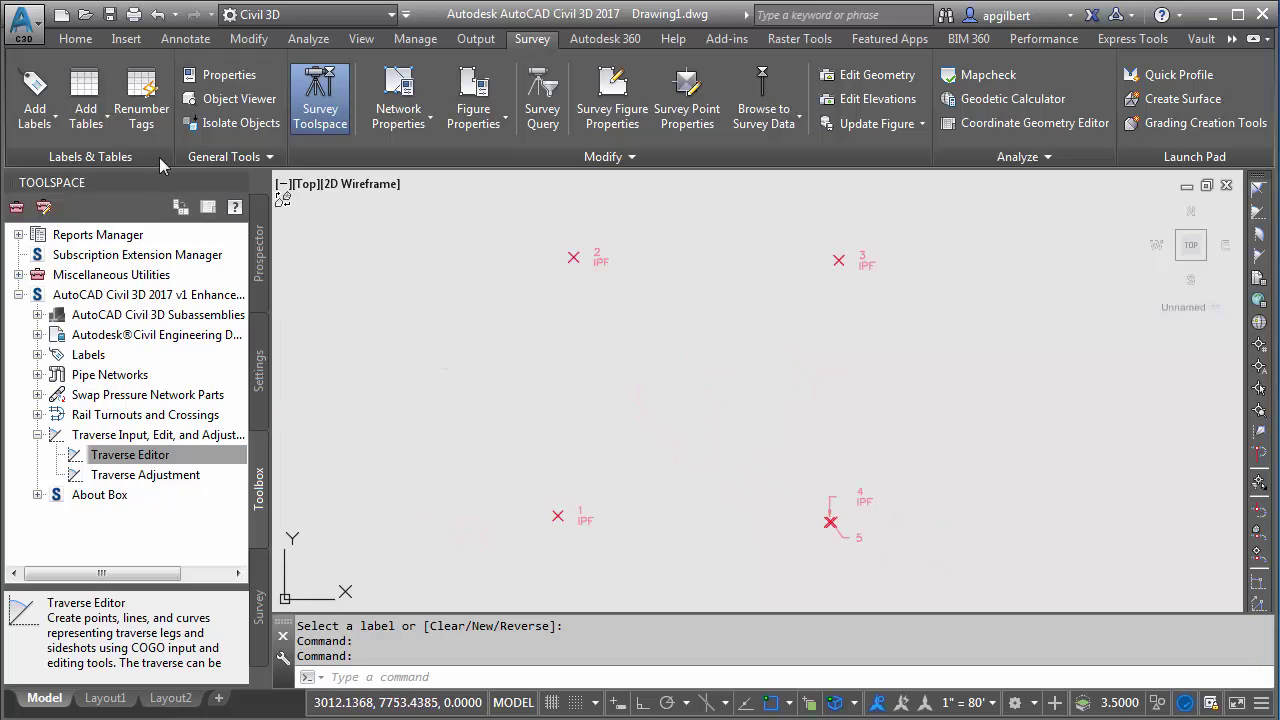
Add bearing-and-distance line labels for the legs from point 1 to 2 and 2 to 3
click(86, 116)
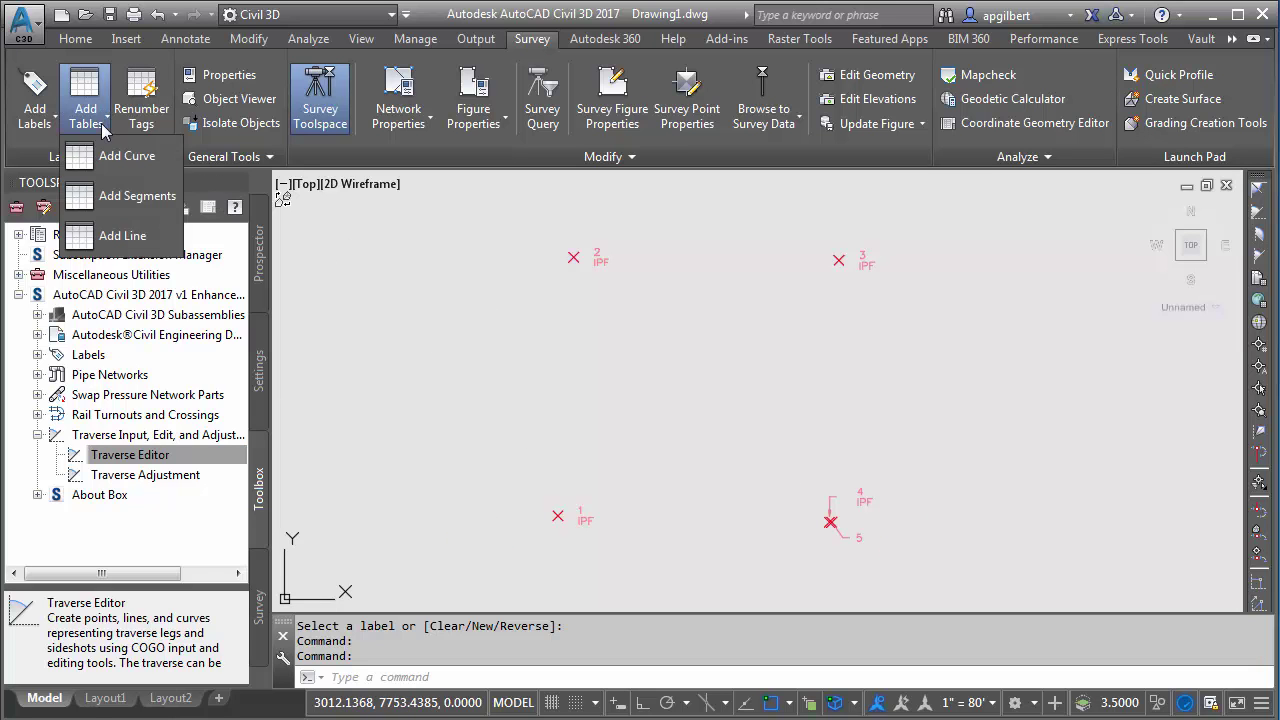
click(50, 120)
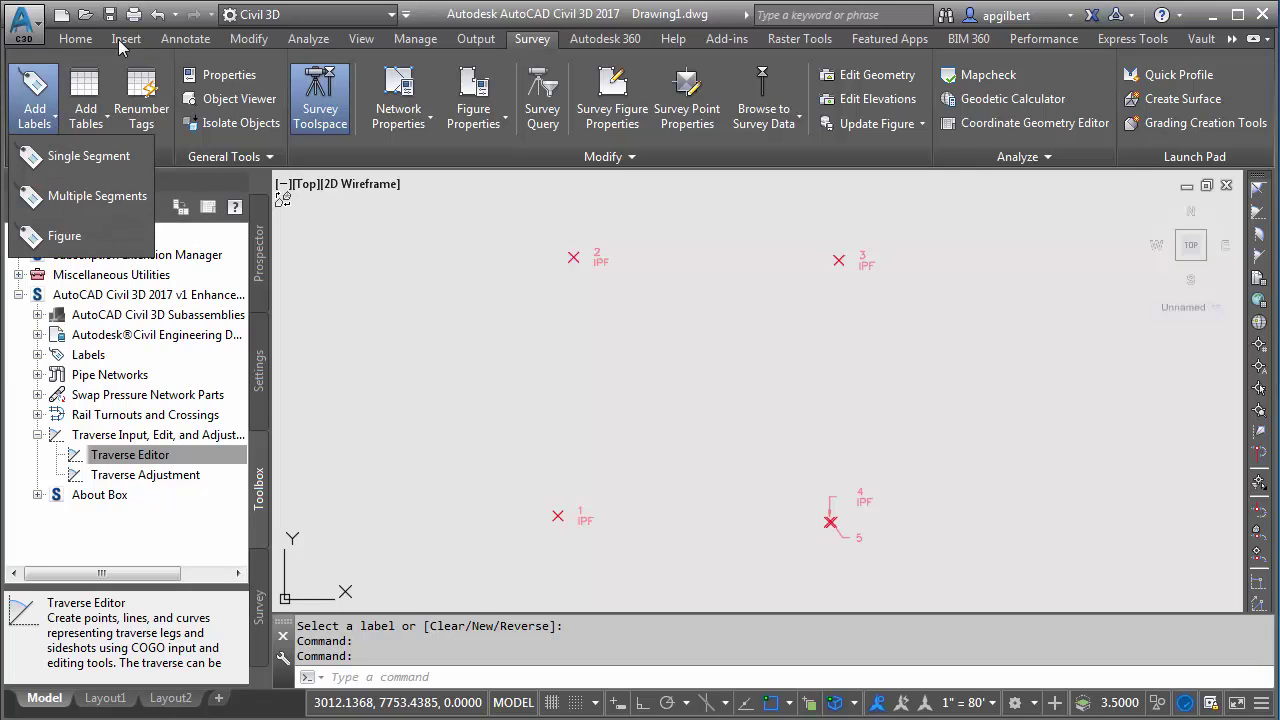
click(185, 38)
click(36, 115)
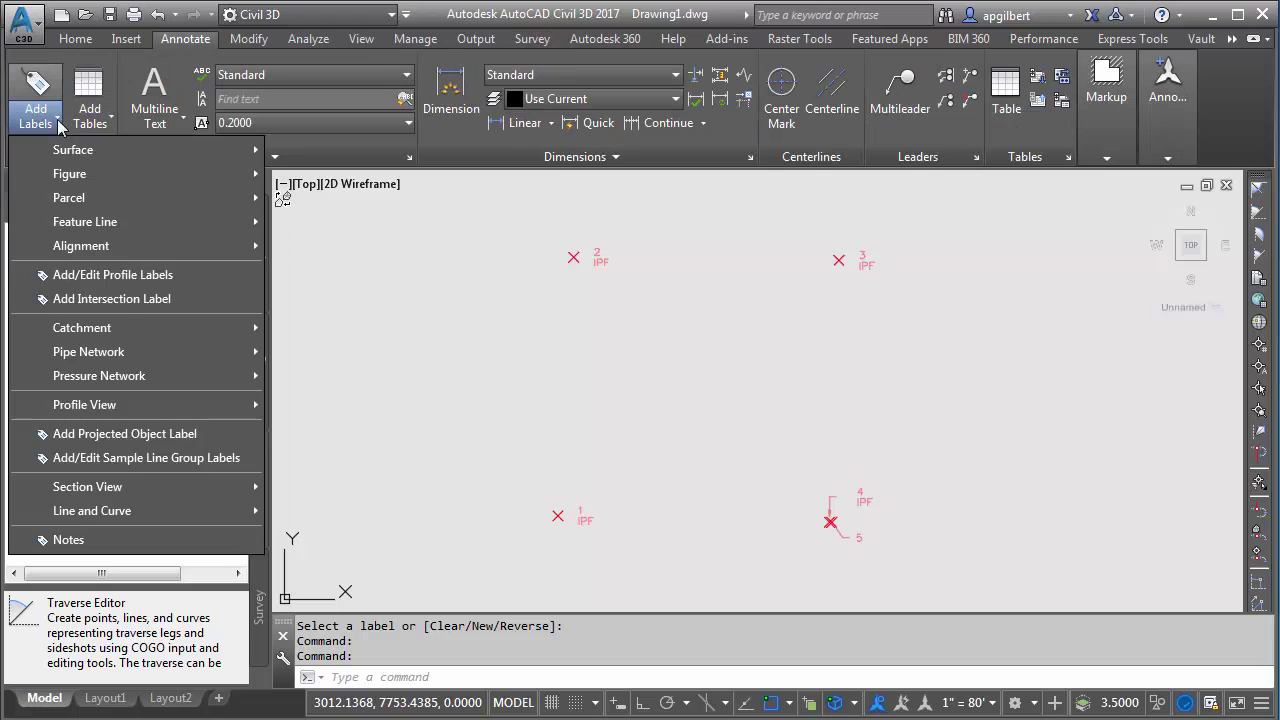
mouse_move(220, 512)
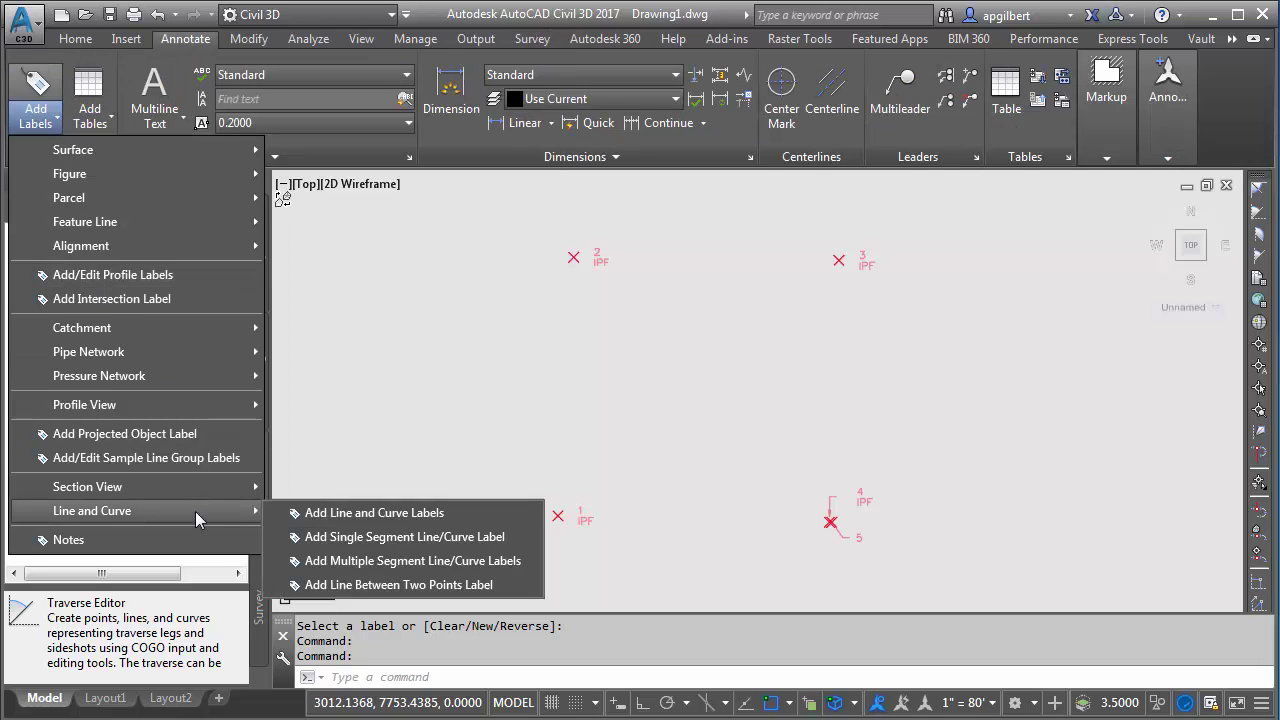
click(412, 585)
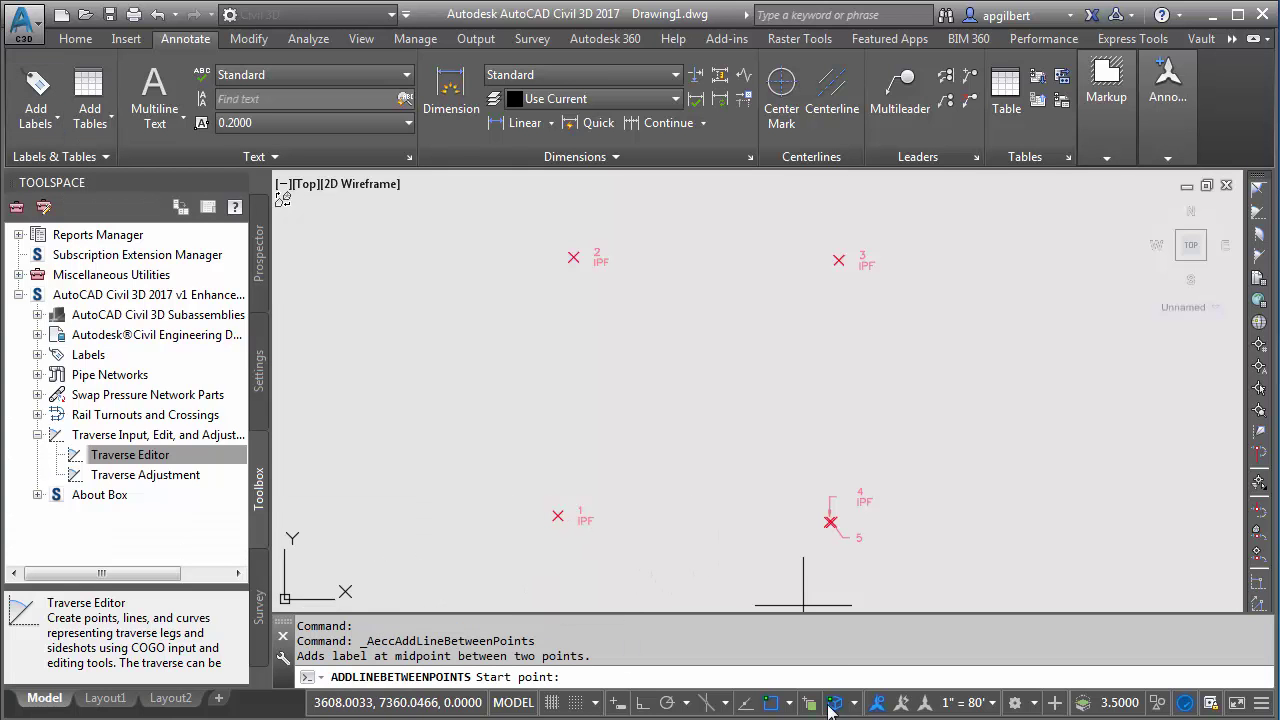
click(557, 516)
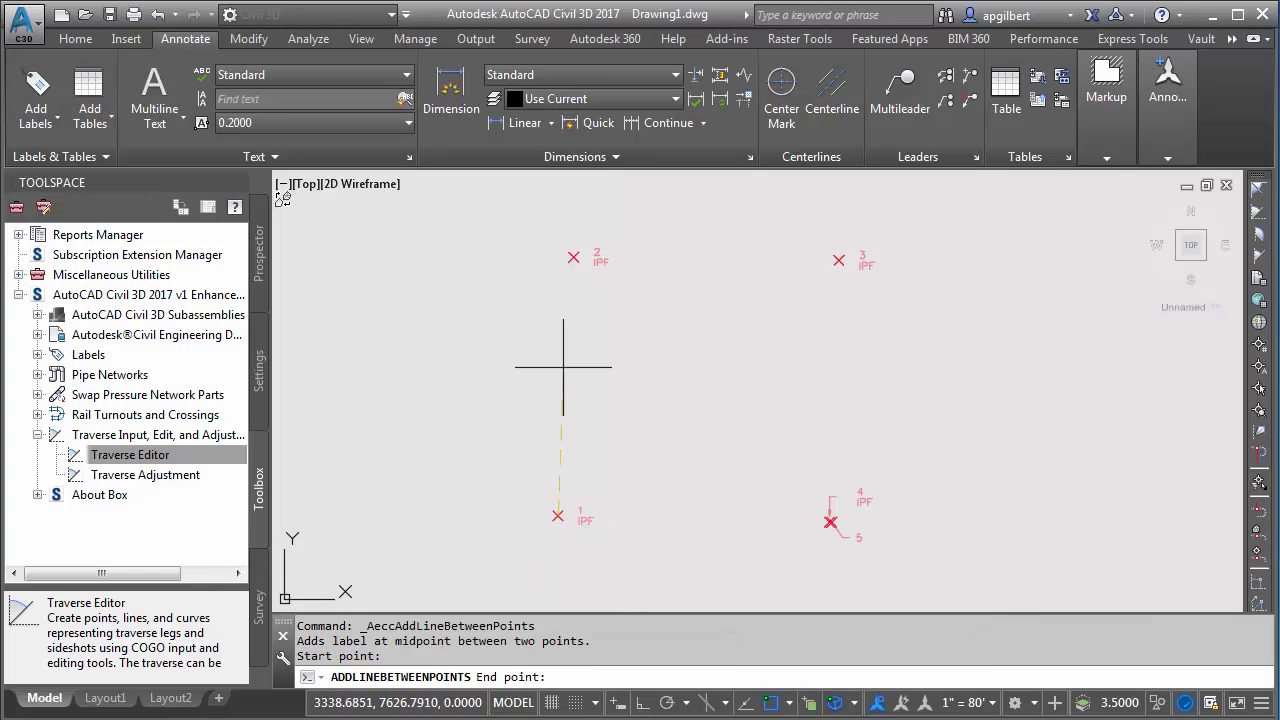
click(573, 258)
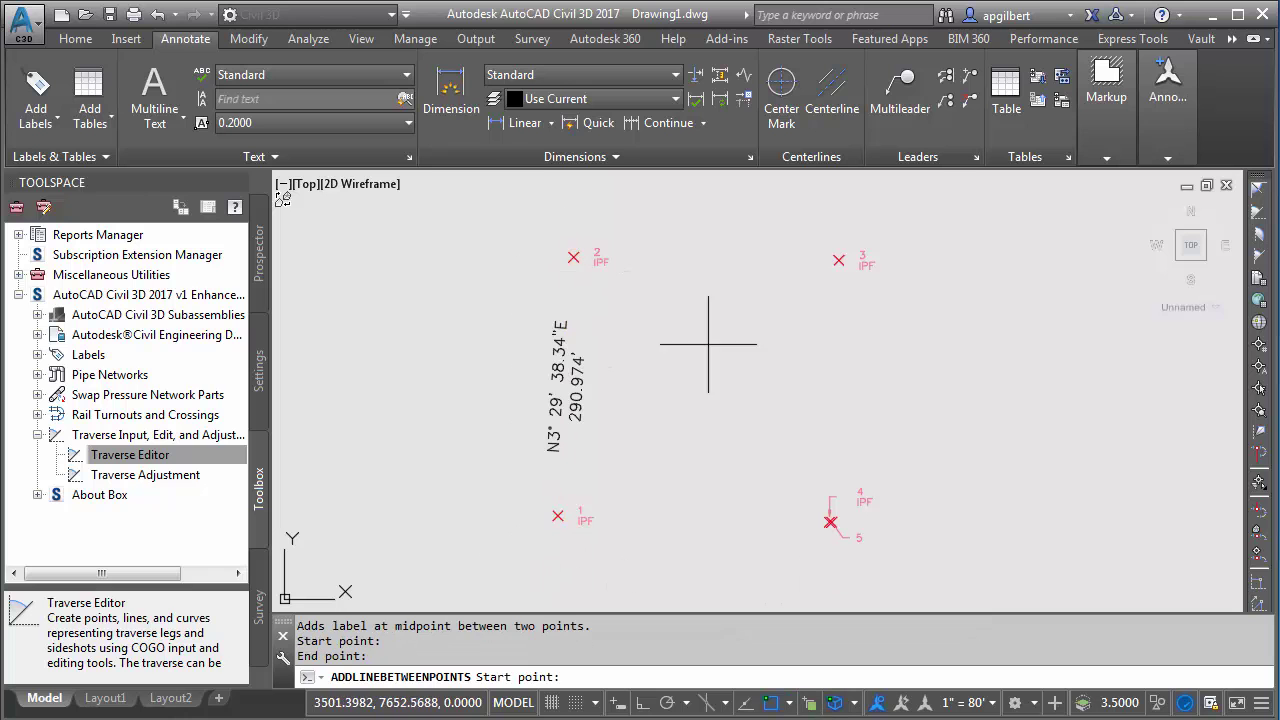
click(573, 258)
click(837, 262)
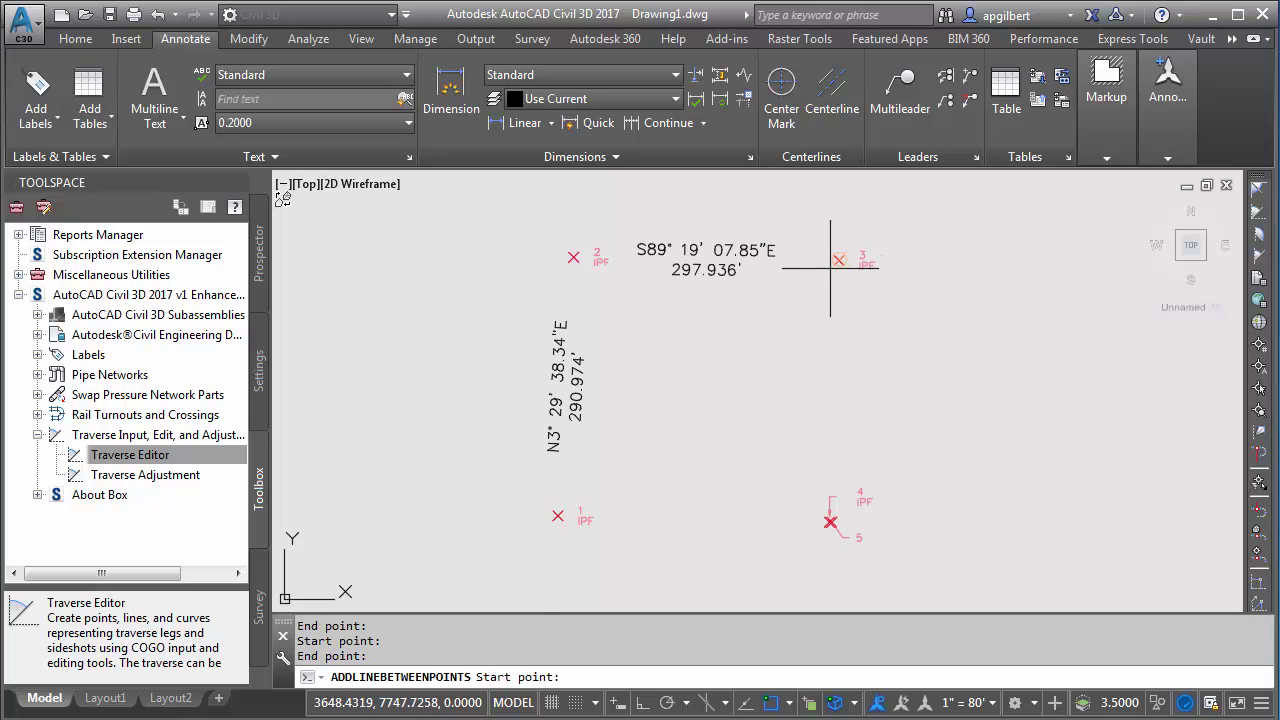
Label the remaining legs, point 3 to point 4's pin and point 4 back to point 1
click(836, 262)
scroll(830, 510, up, 5)
scroll(840, 494, up, 2)
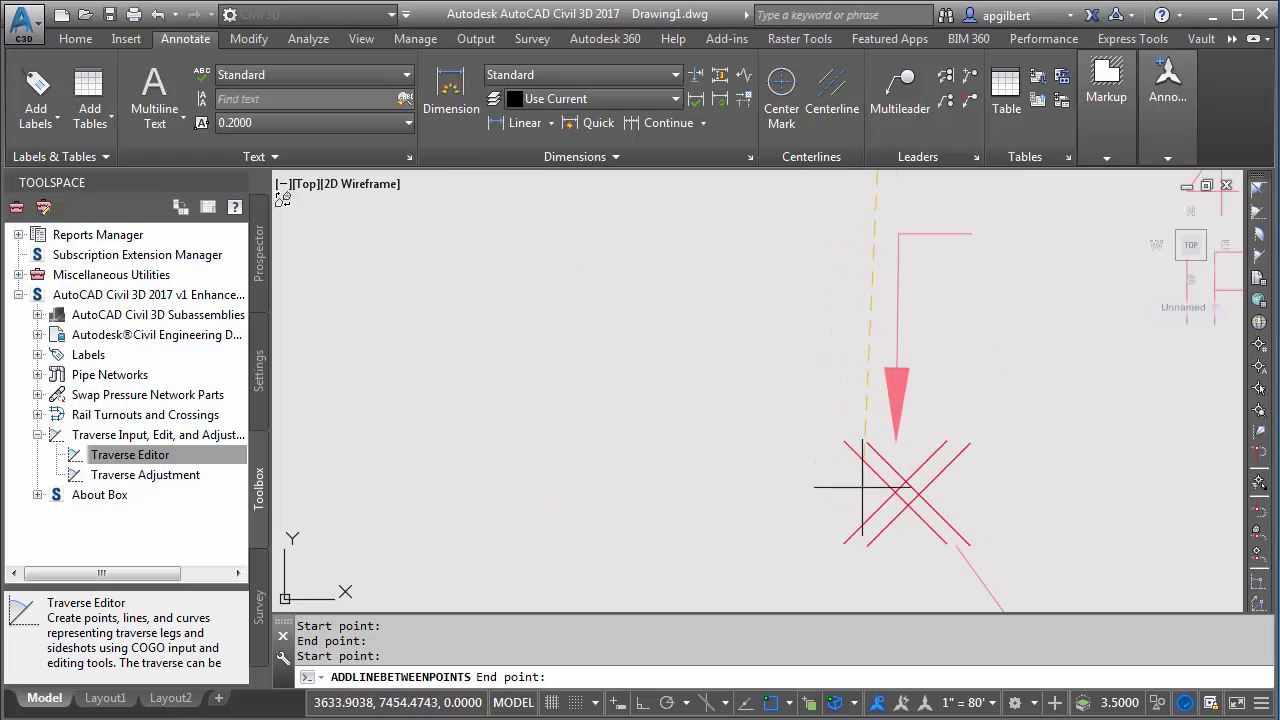
click(885, 491)
scroll(700, 460, down, 5)
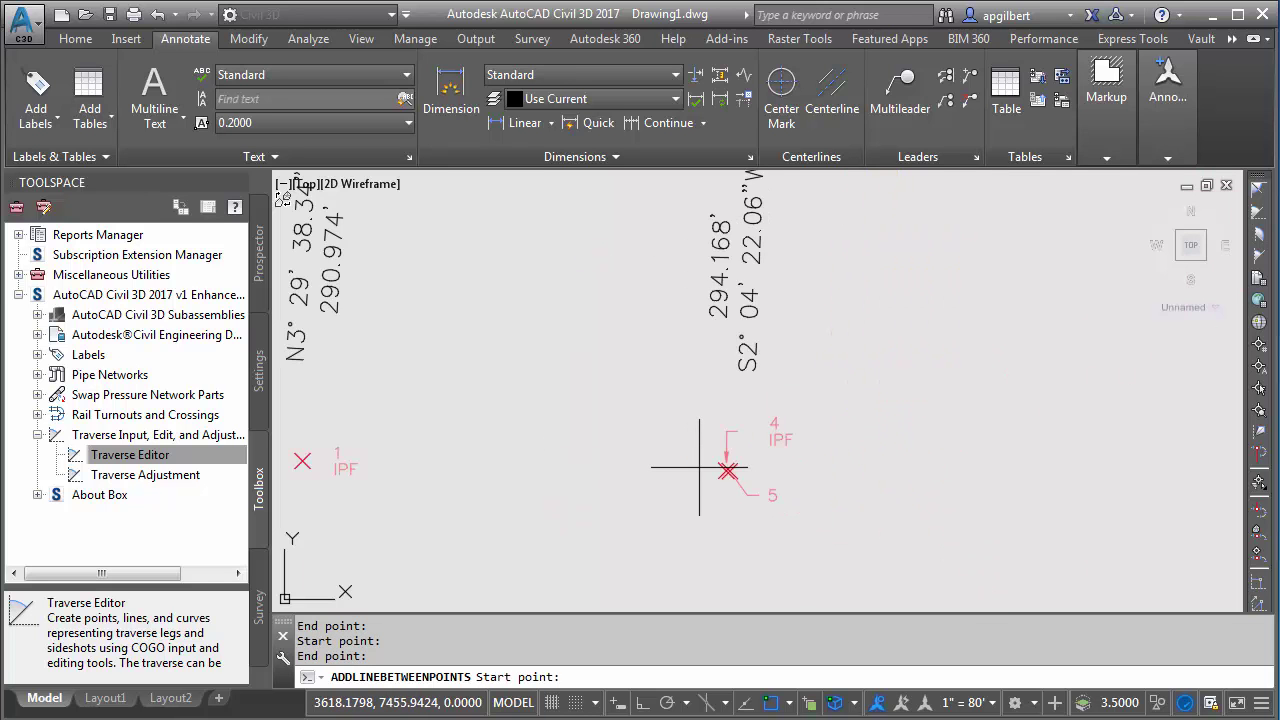
scroll(775, 485, up, 6)
click(822, 508)
scroll(697, 471, down, 5)
click(450, 474)
key(Escape)
key(Escape)
scroll(574, 523, down, 2)
scroll(500, 457, up, 2)
middle_drag(480, 421, 680, 423)
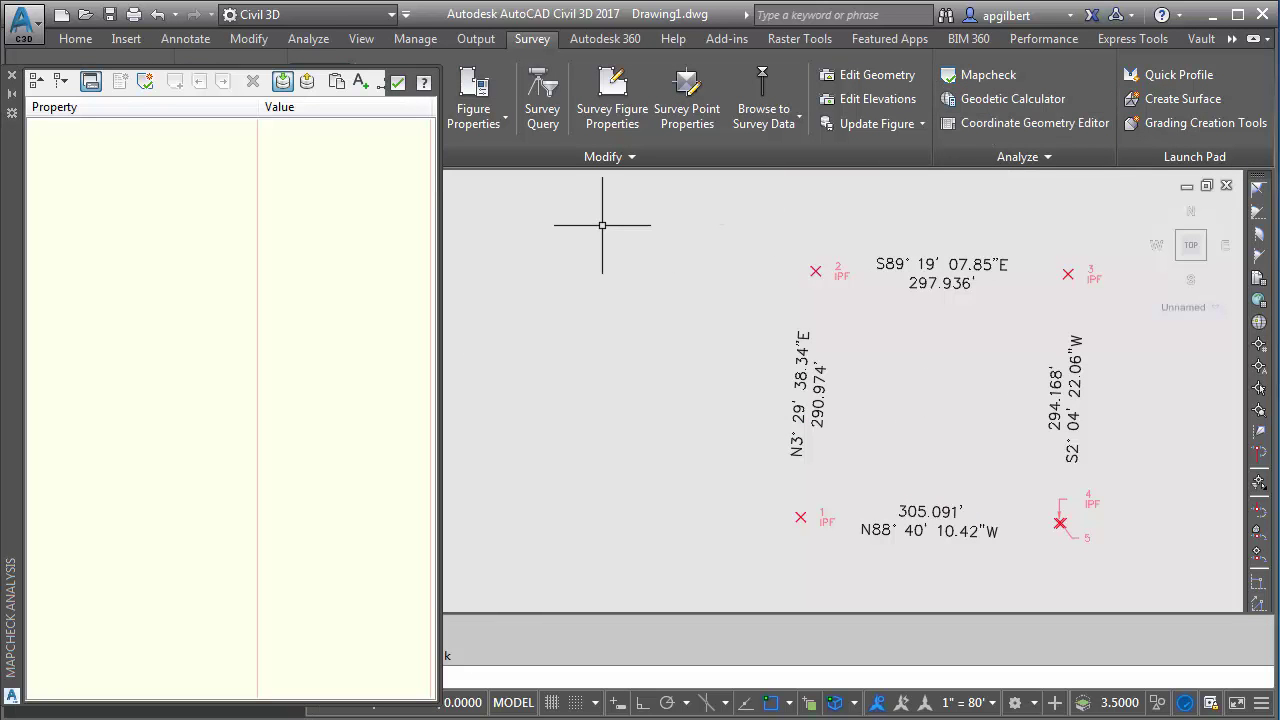
Create a new mapcheck named test with point 1 as its point of beginning
click(144, 84)
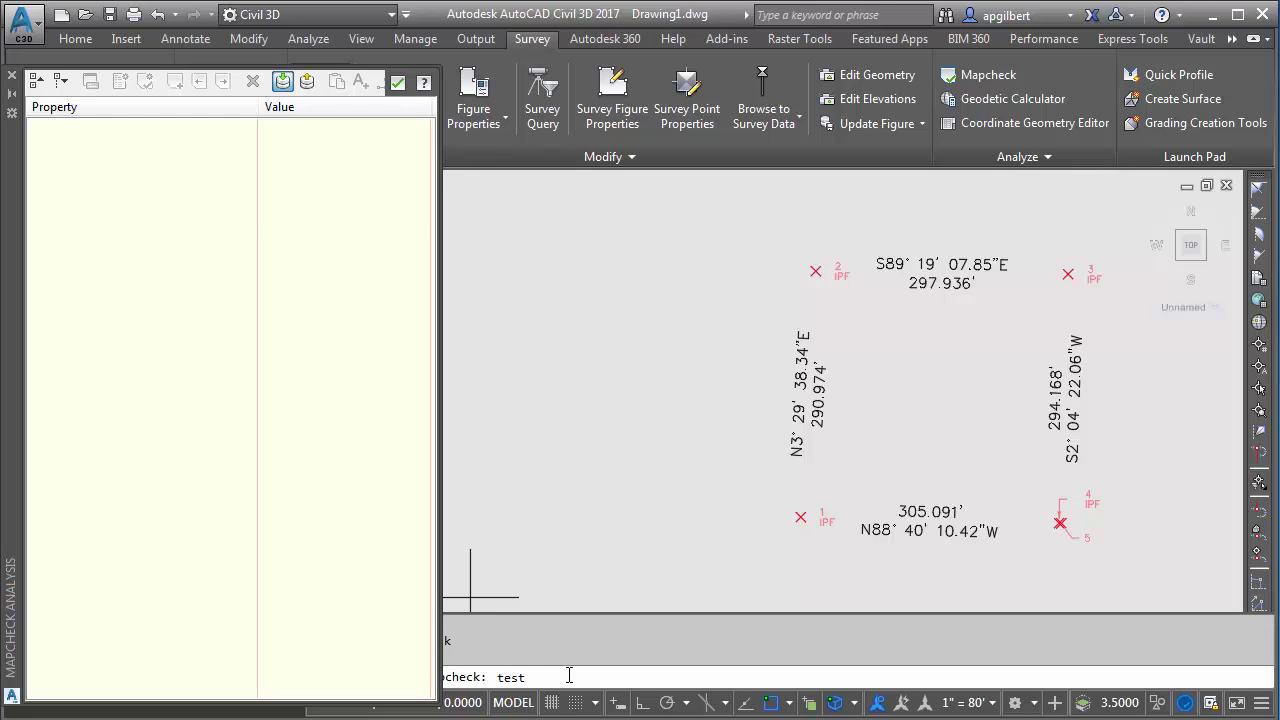
key(Return)
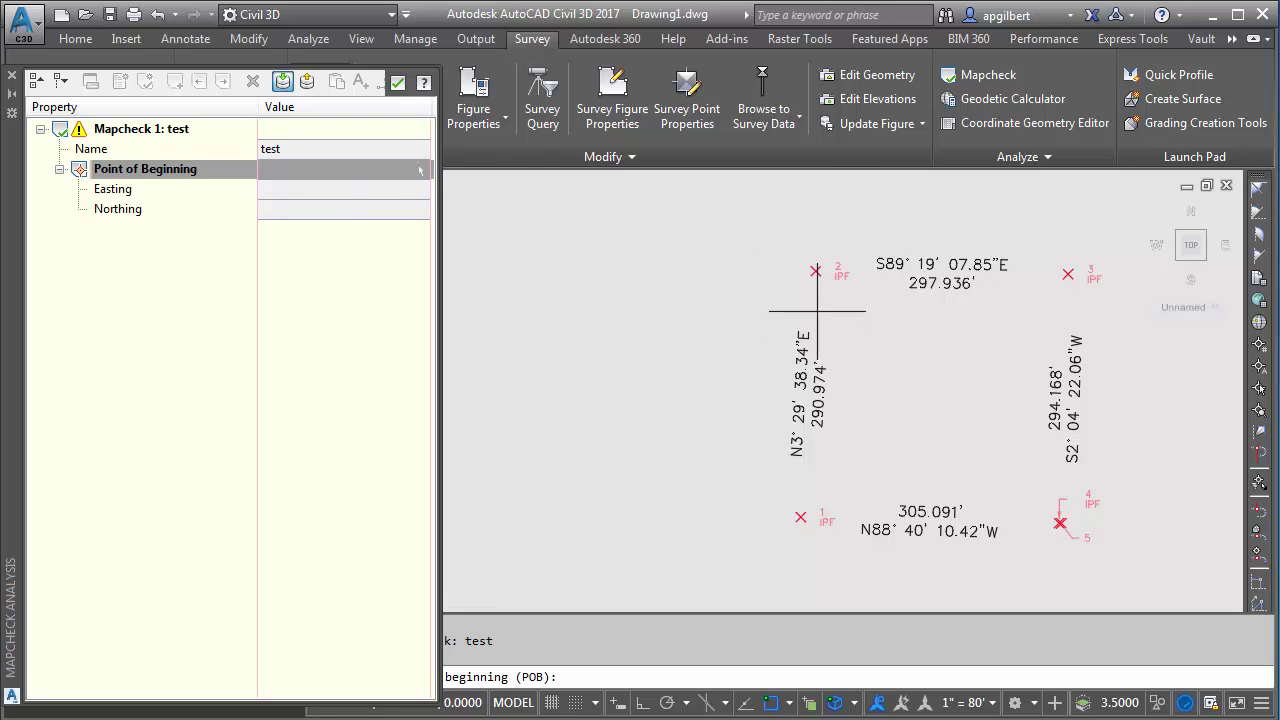
click(799, 519)
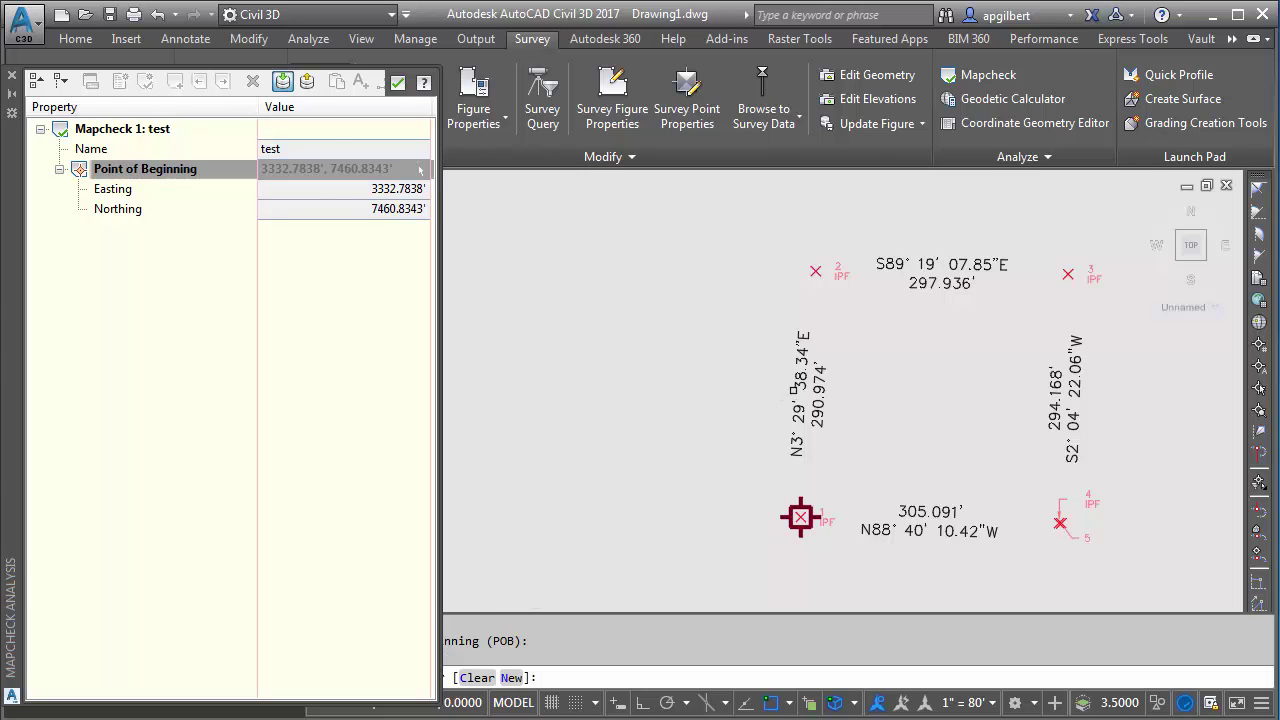
Add the N3° 29' 38.34"E, S89° 19' 07.85"E, 294.168' and 305.091' leg labels as sides, checking the closure
click(808, 392)
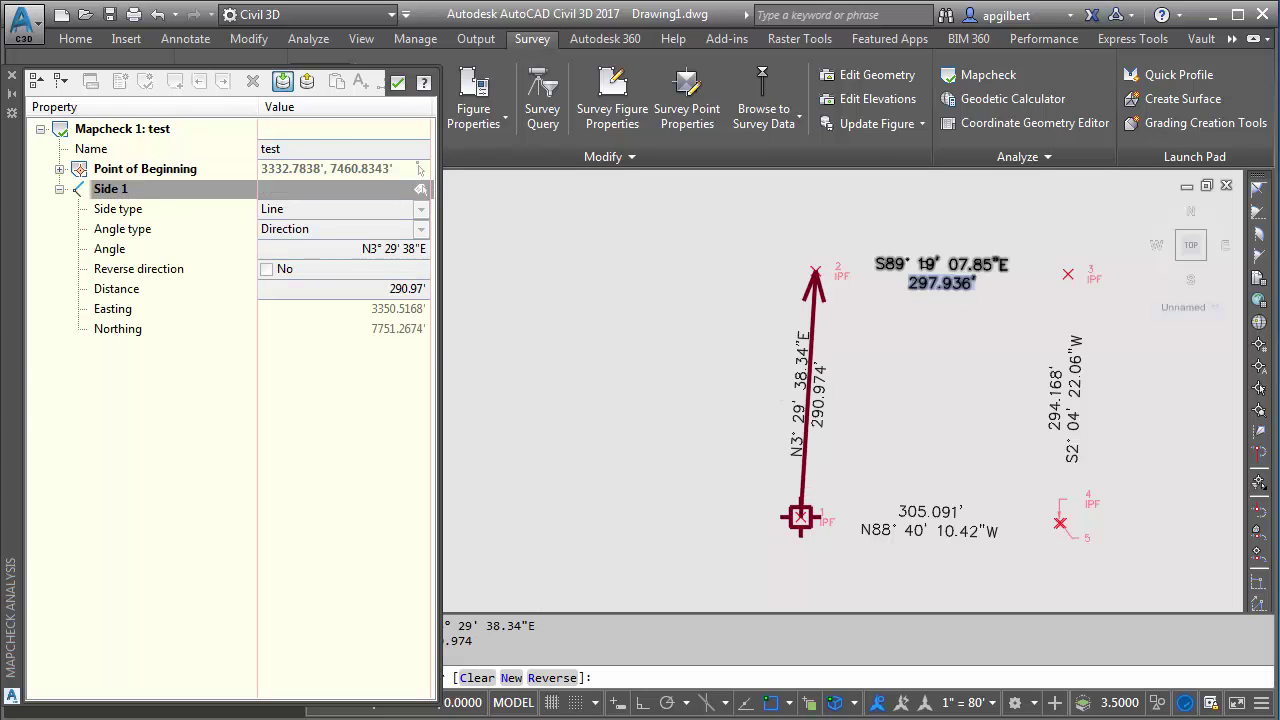
click(940, 275)
click(1062, 366)
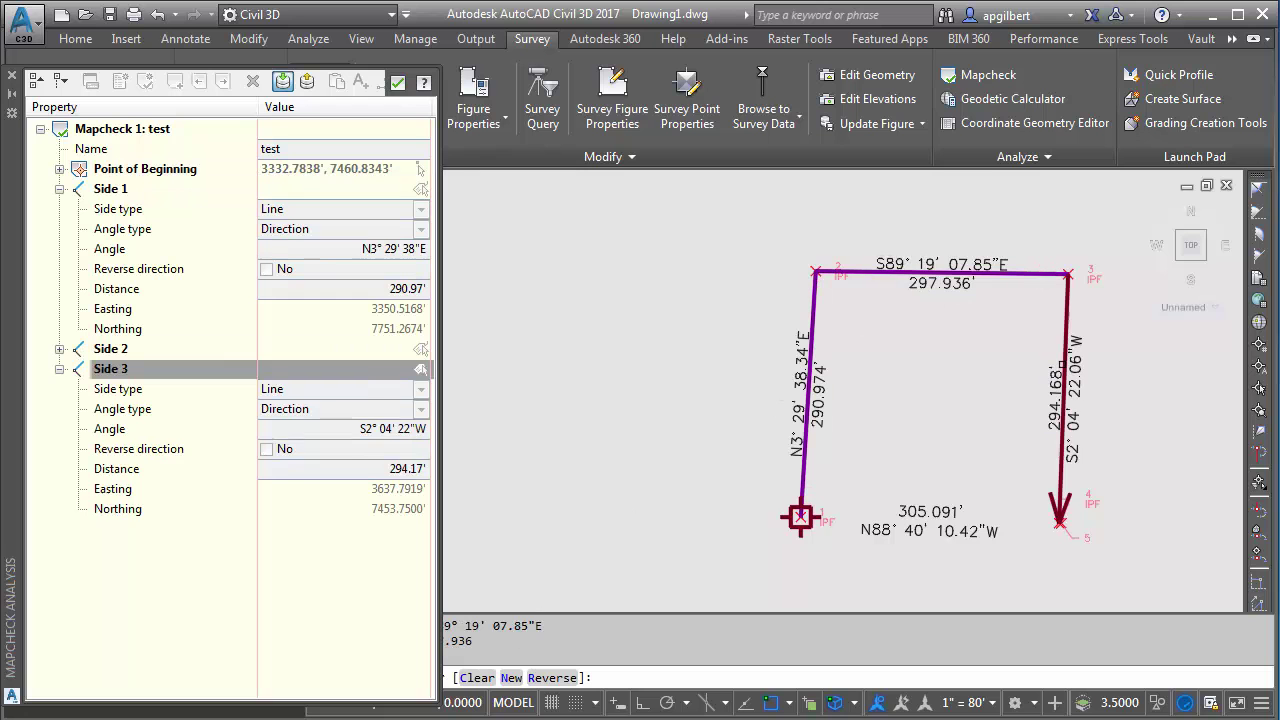
click(930, 513)
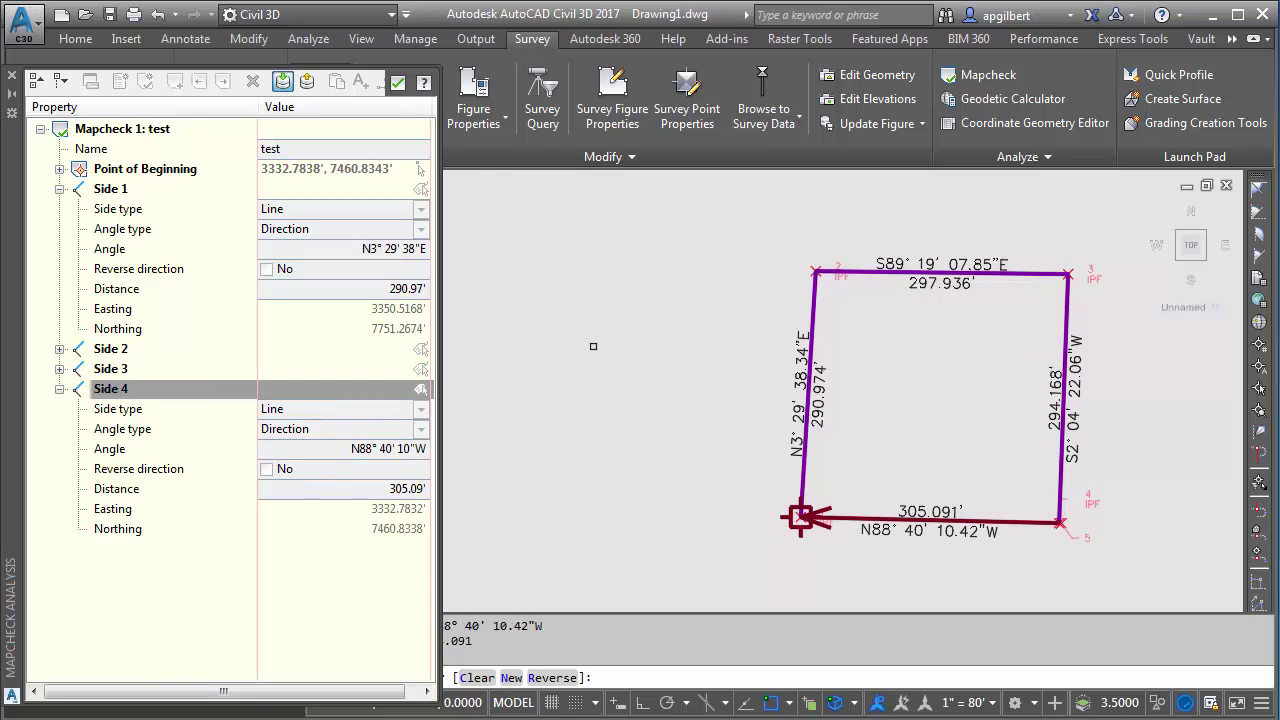
click(307, 82)
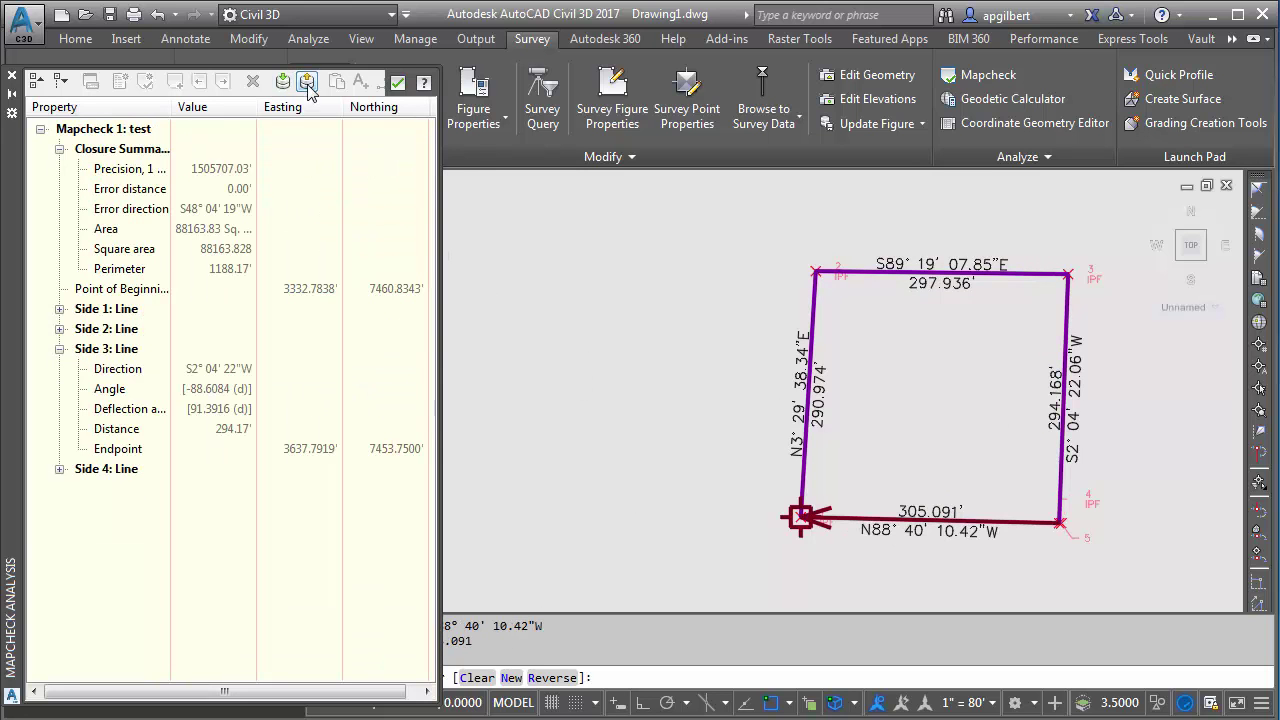
click(283, 82)
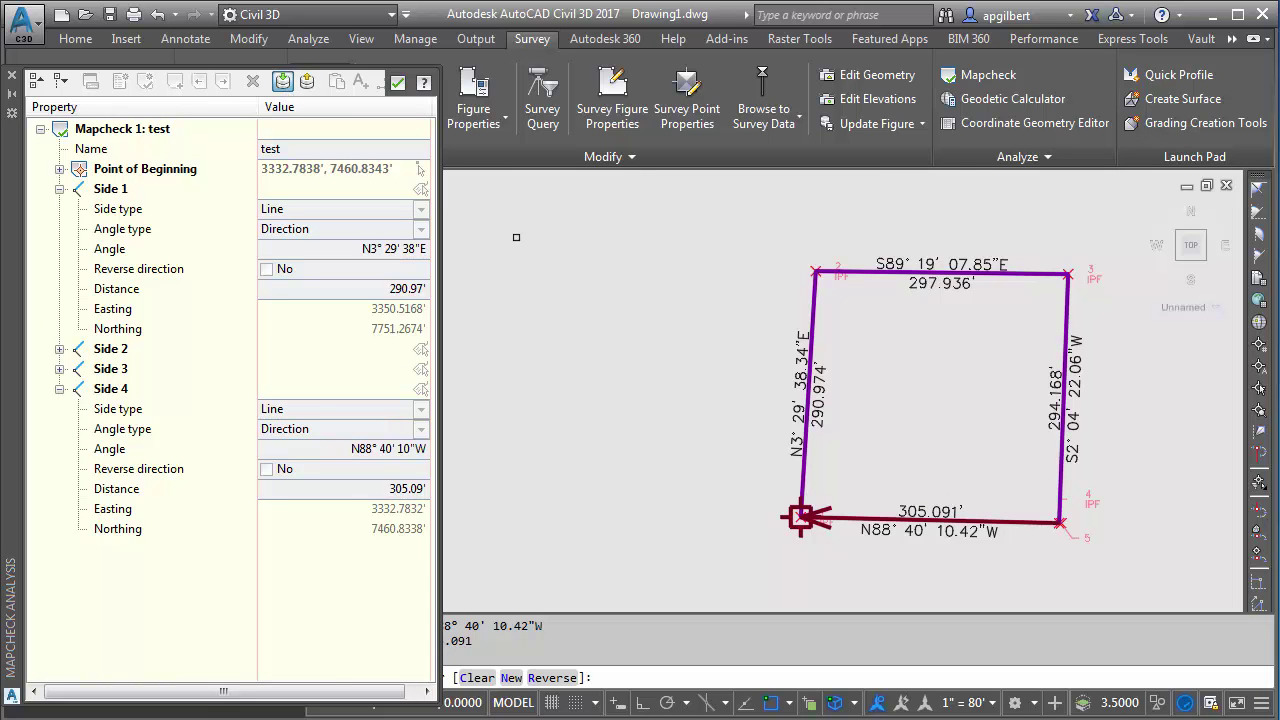
Move the 294.168' east leg label's end onto the south-east alternate pin, making it 294.316' S1° 33' 57.70"W
scroll(1103, 513, up, 2)
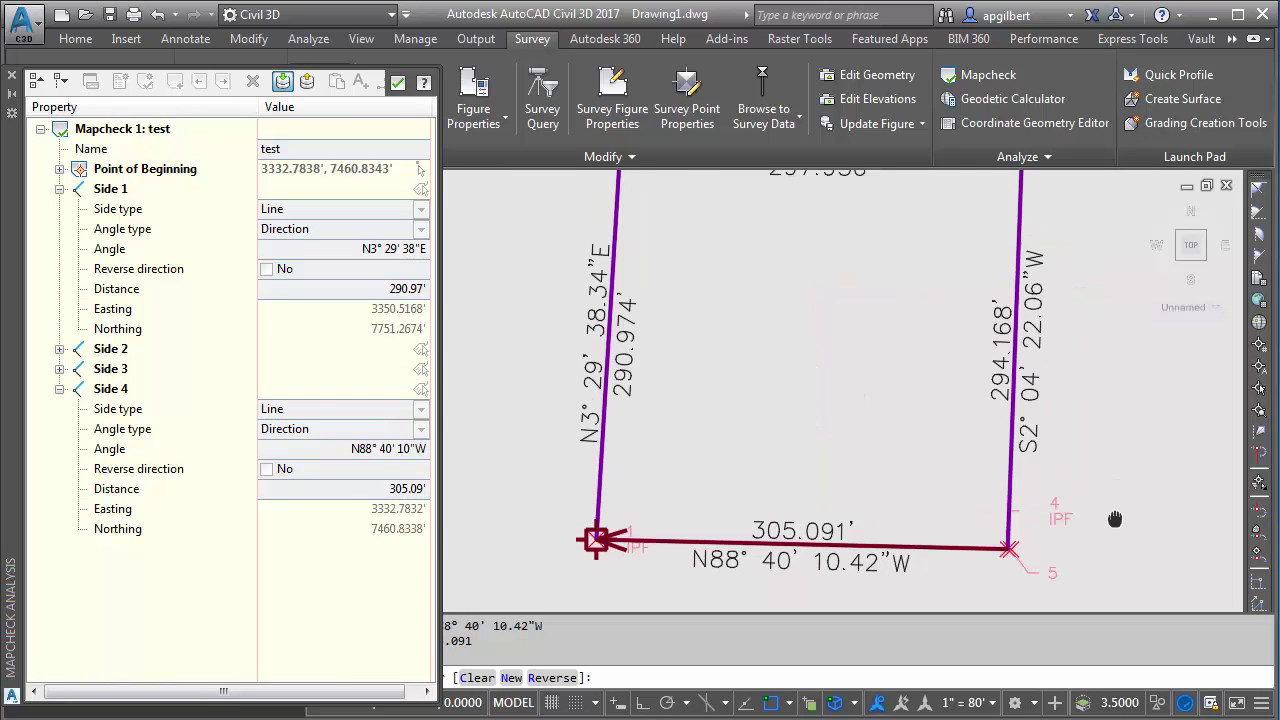
middle_drag(1223, 523, 1030, 510)
scroll(930, 510, down, 2)
scroll(895, 416, up, 2)
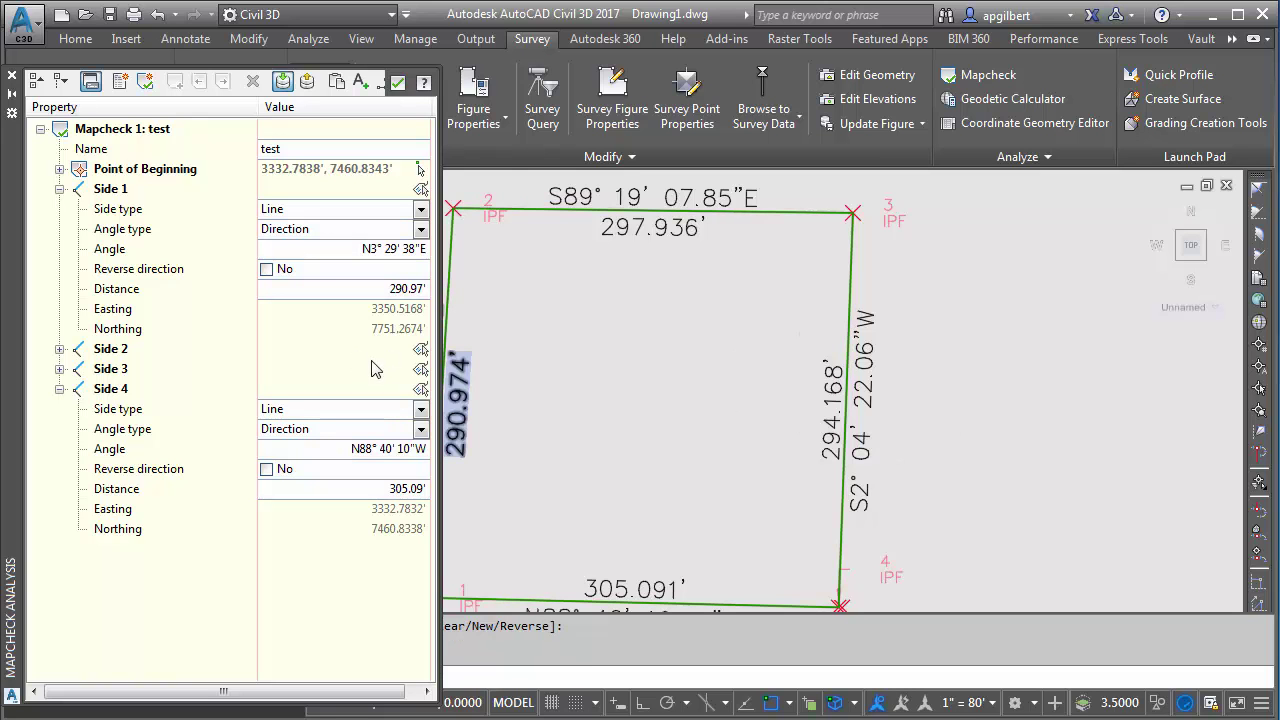
click(858, 432)
scroll(858, 432, down, 2)
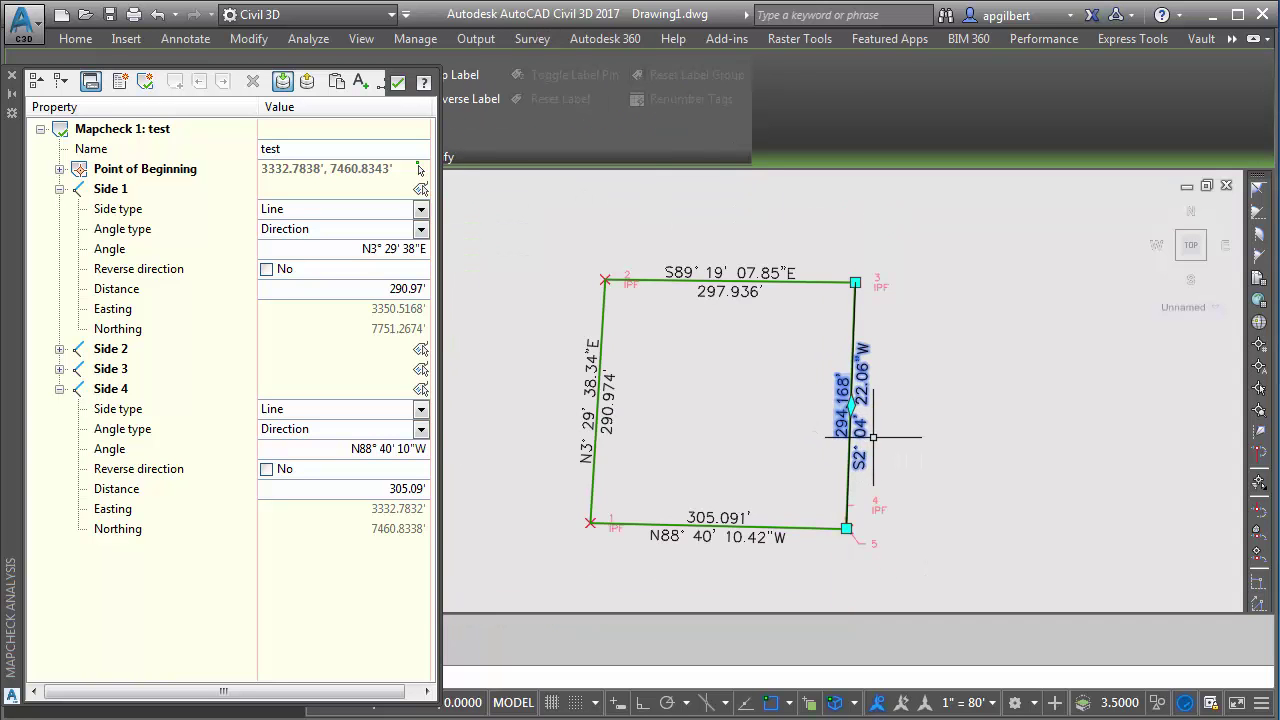
scroll(846, 524, up, 9)
click(834, 516)
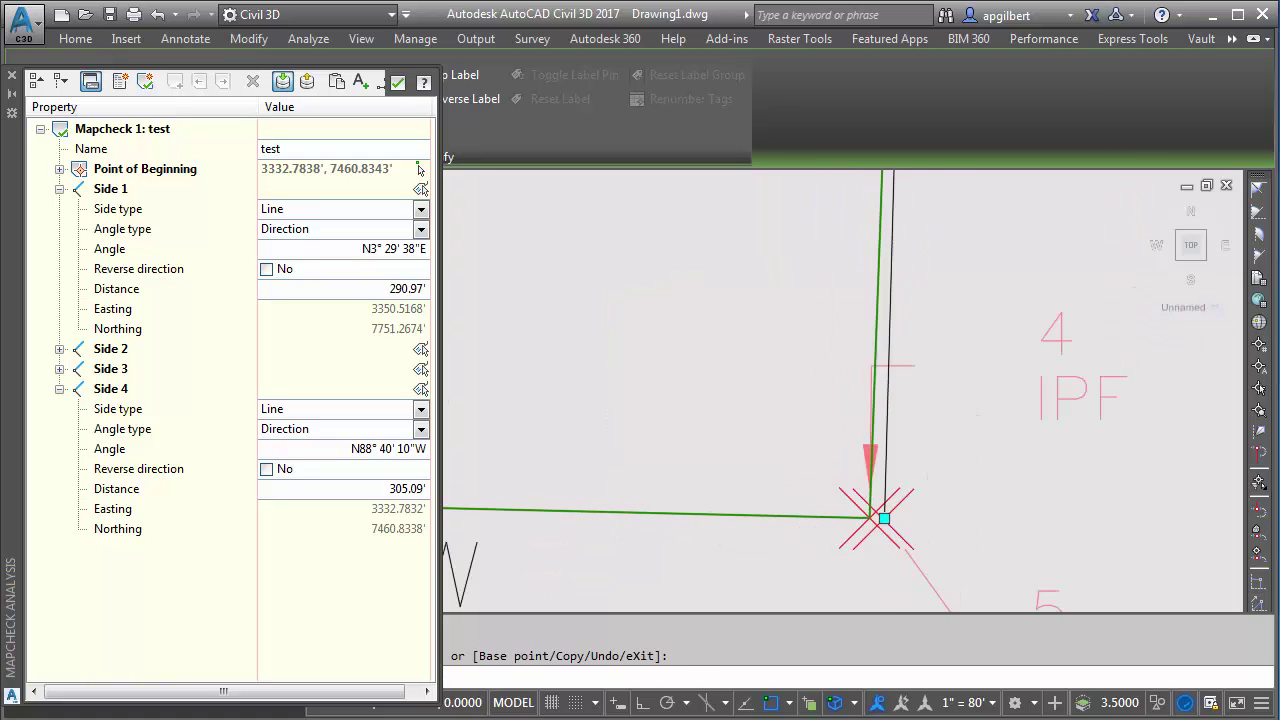
scroll(1040, 450, down, 8)
scroll(1037, 444, up, 4)
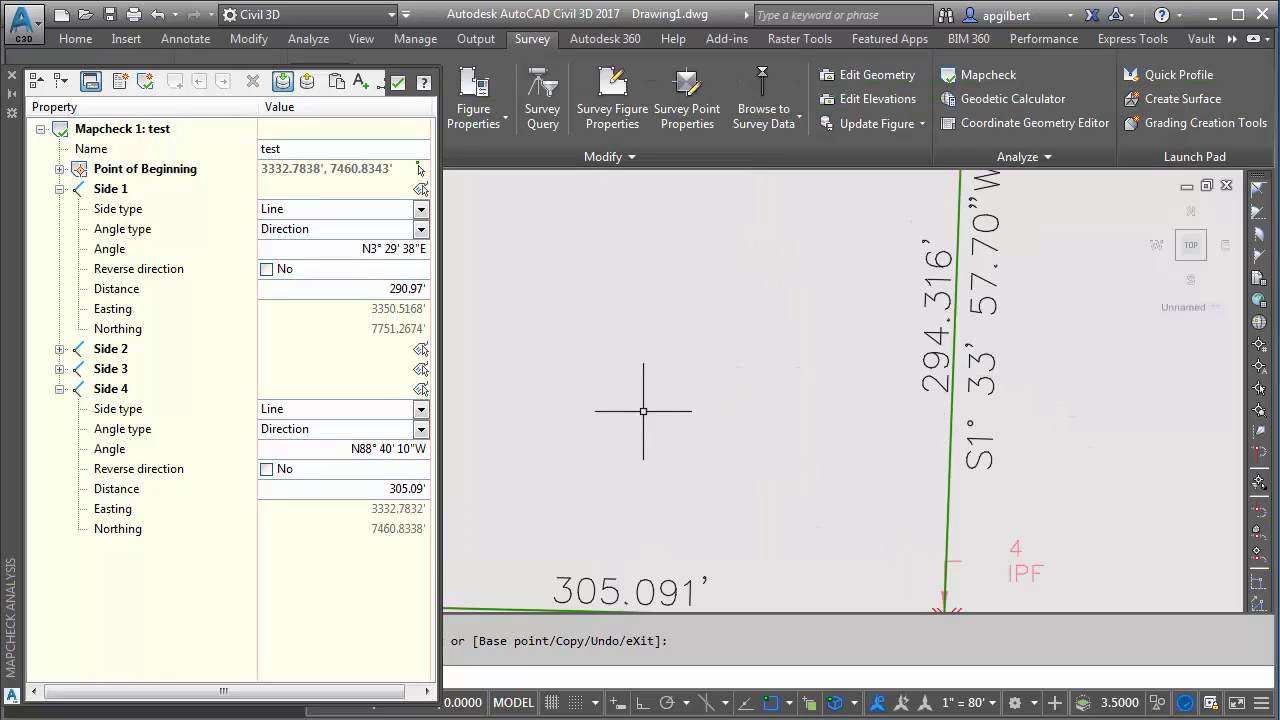
Re-pick Side 3 from the 294.316' label and view the new closure with a 2.61' error
click(103, 371)
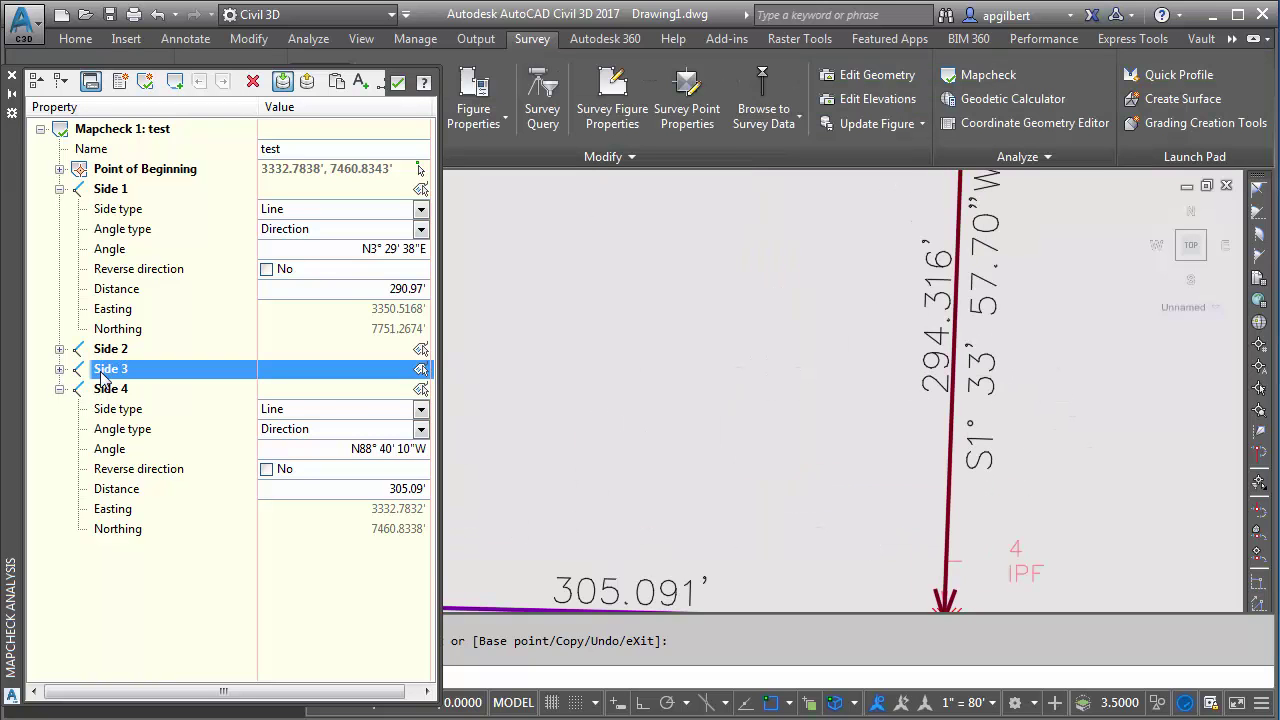
click(59, 389)
click(59, 369)
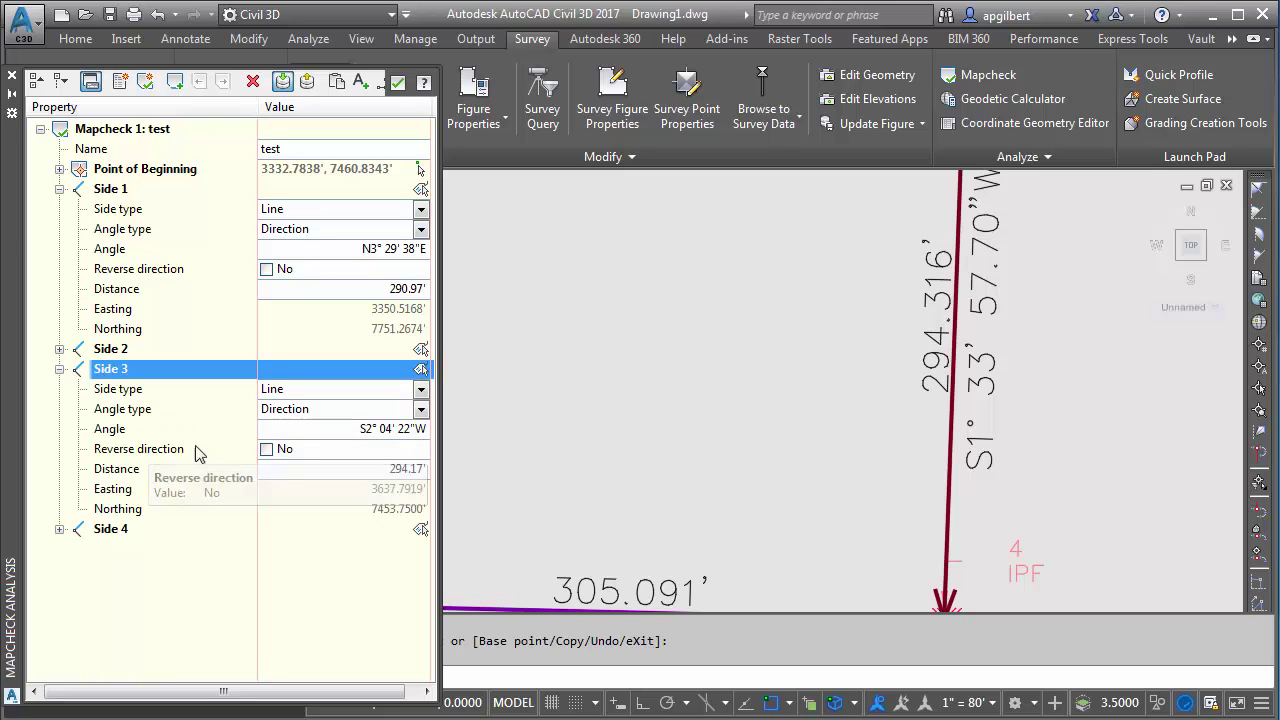
click(421, 370)
click(937, 365)
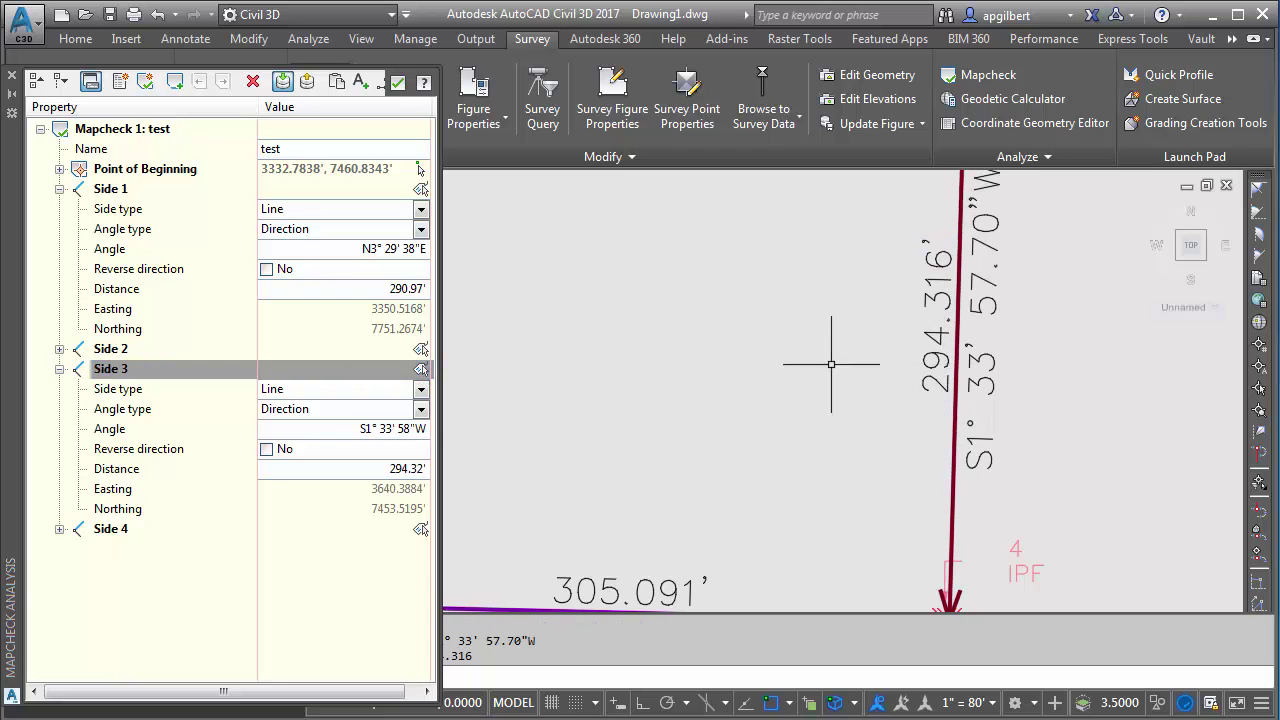
click(59, 529)
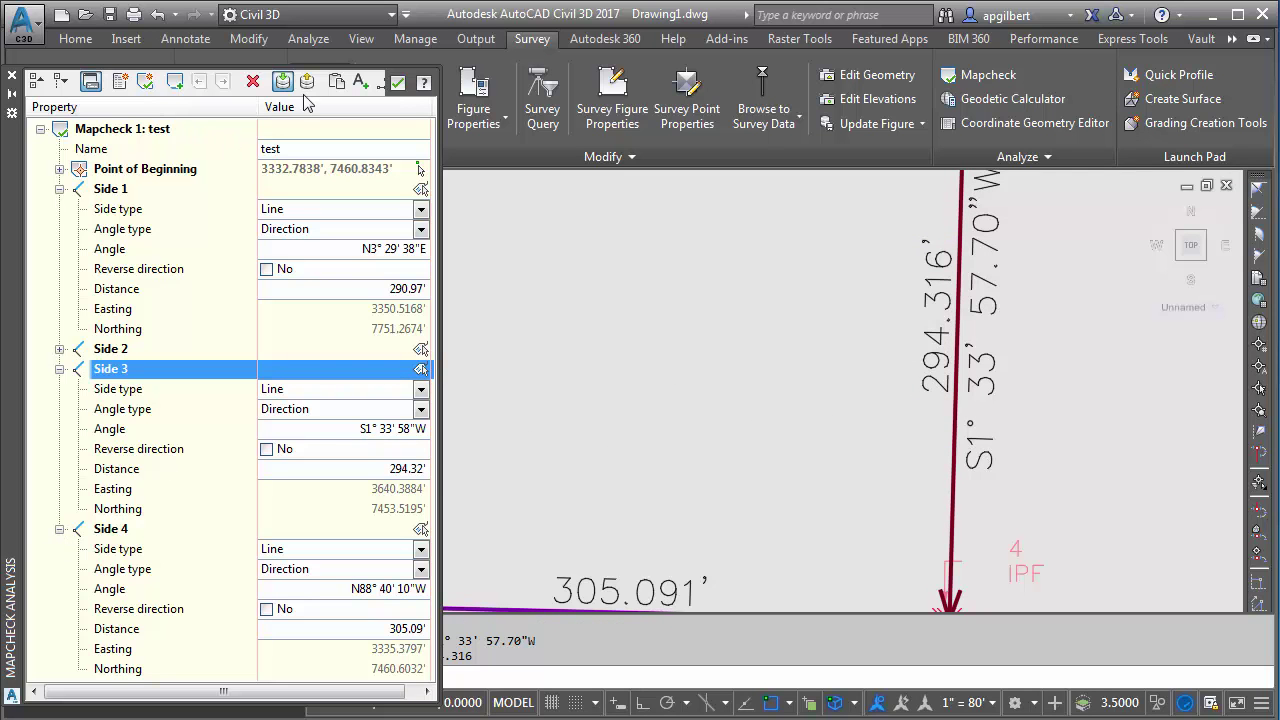
click(307, 81)
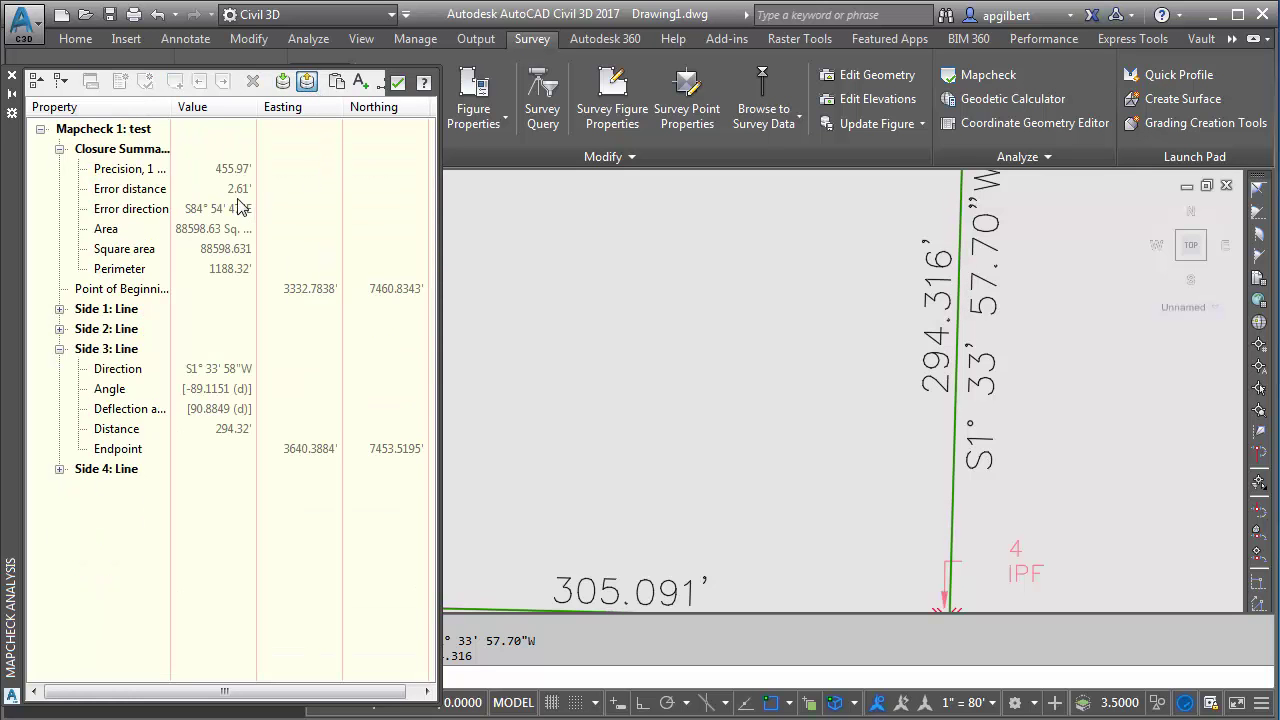
scroll(613, 378, down, 4)
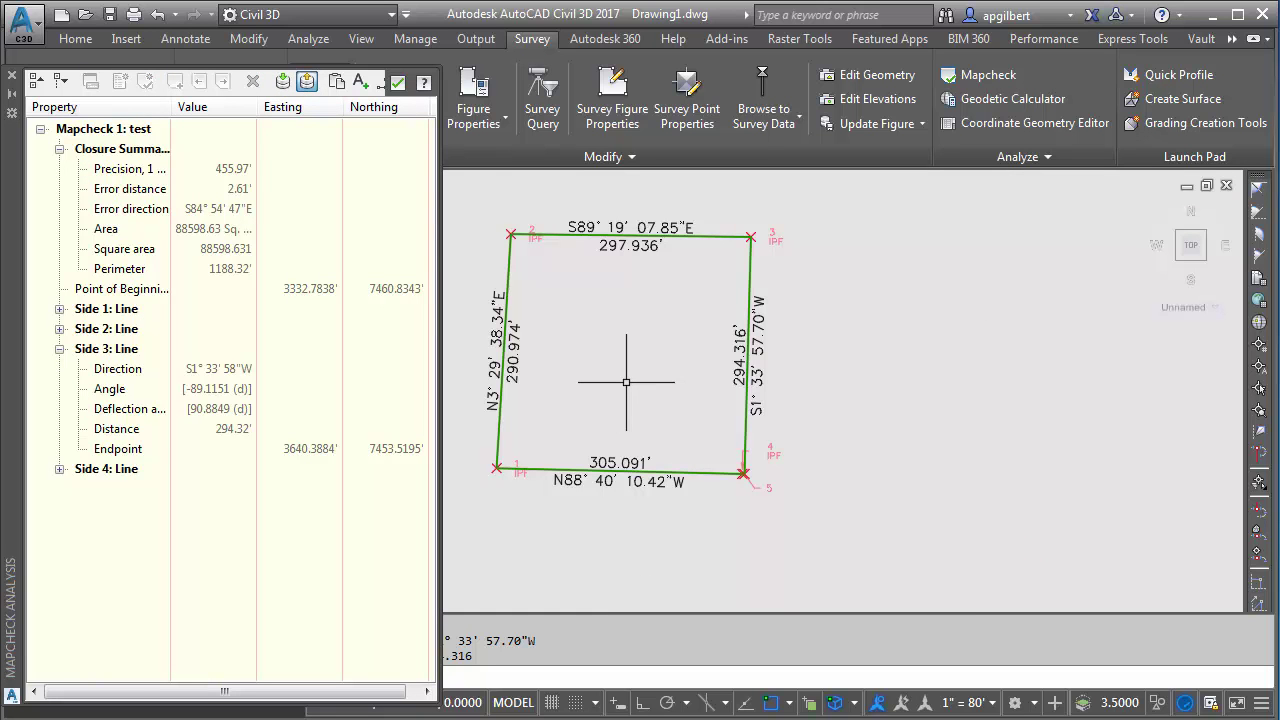